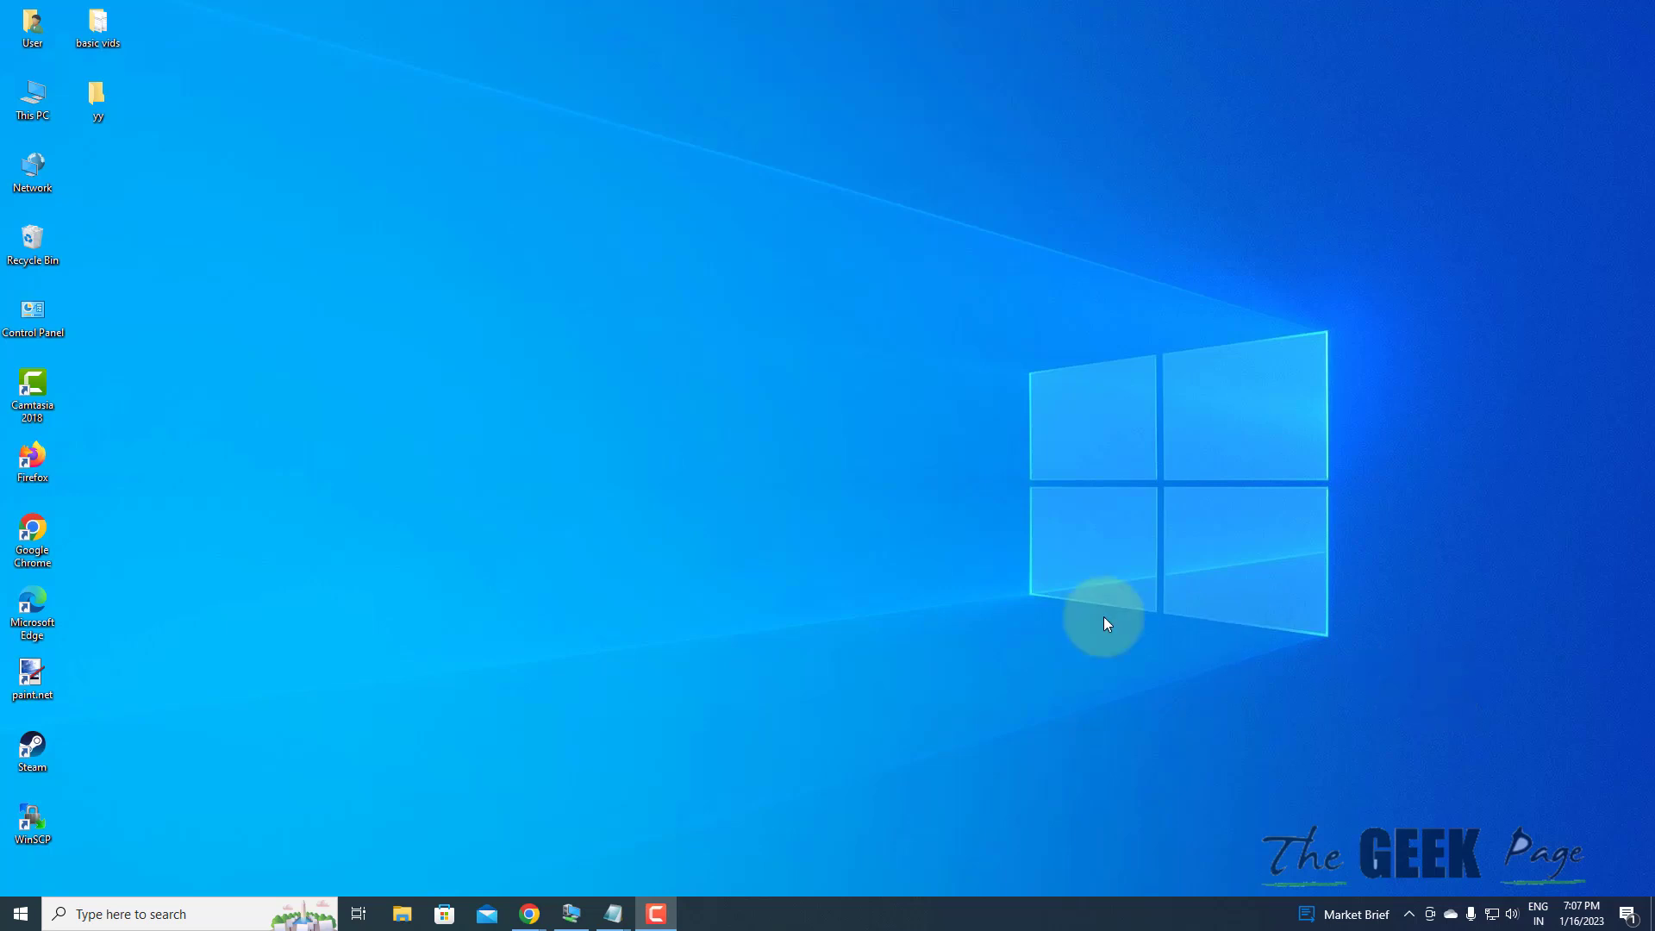
Step: Search Windows for 'registry editor'
key("super+s")
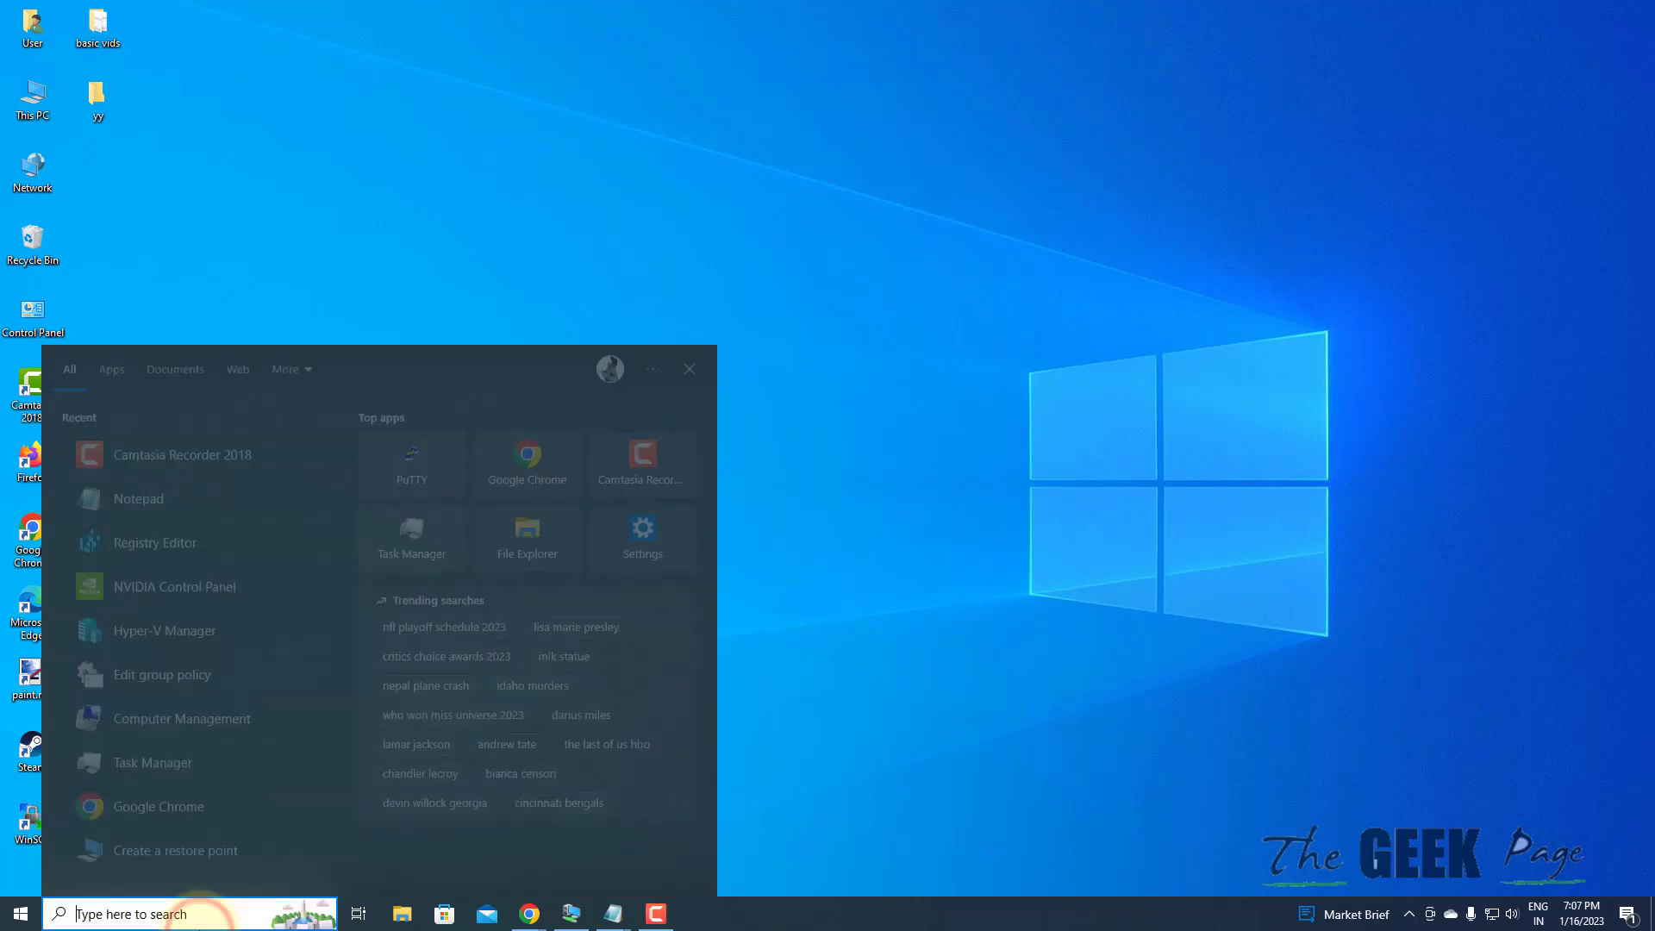
type("registry")
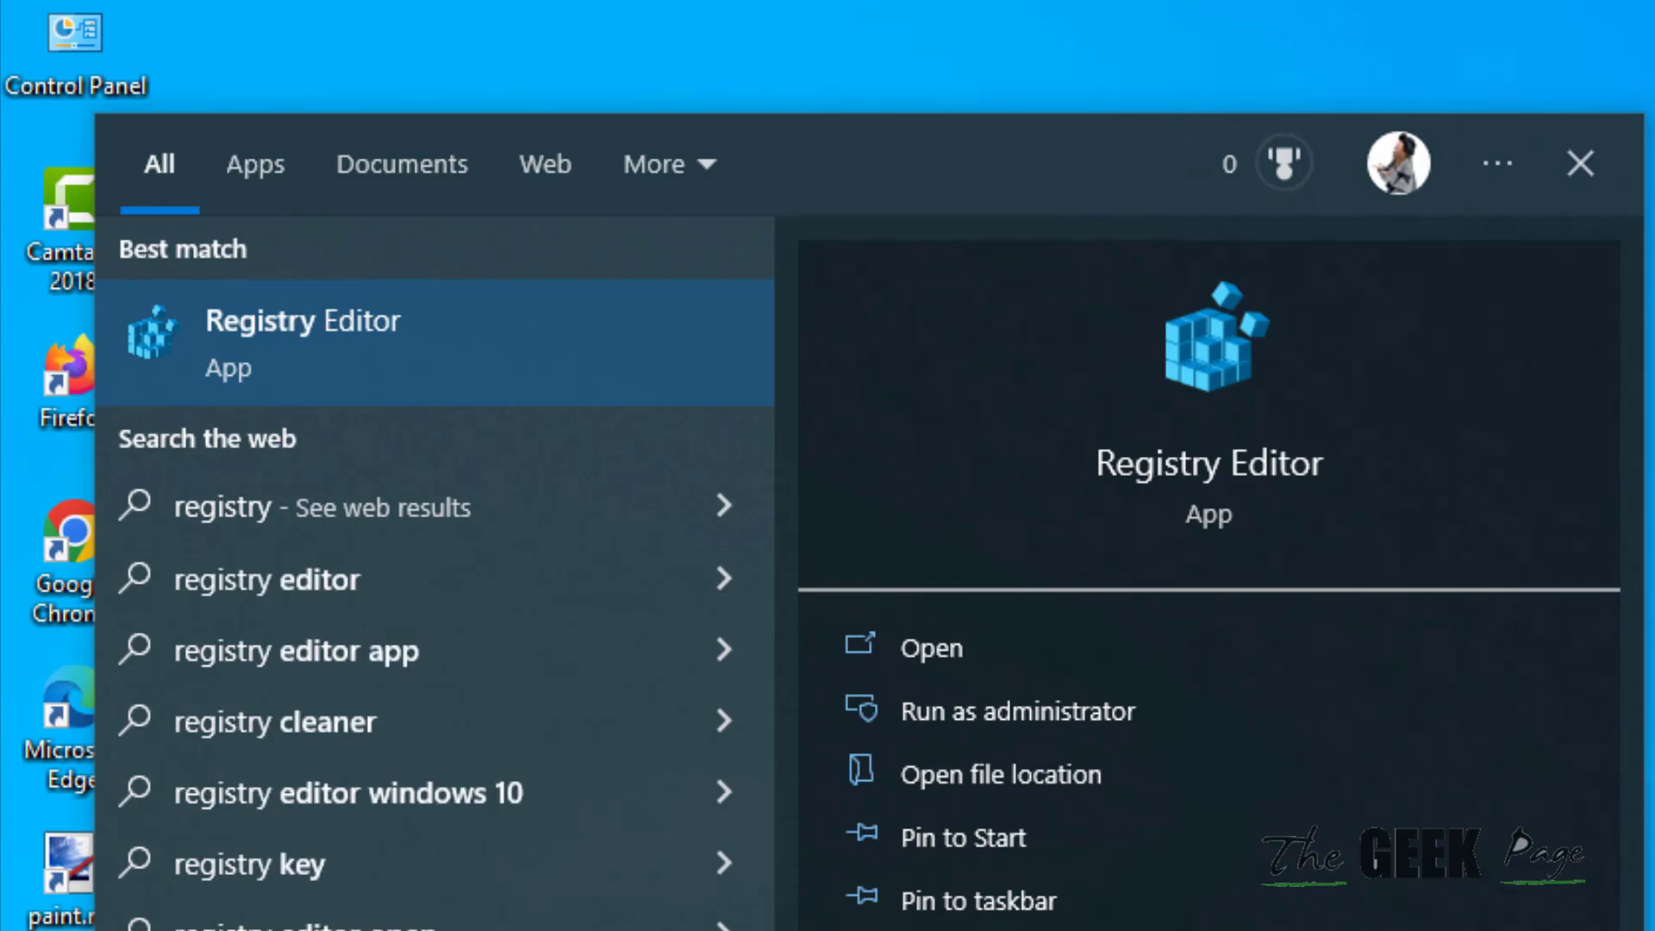
type(" edito")
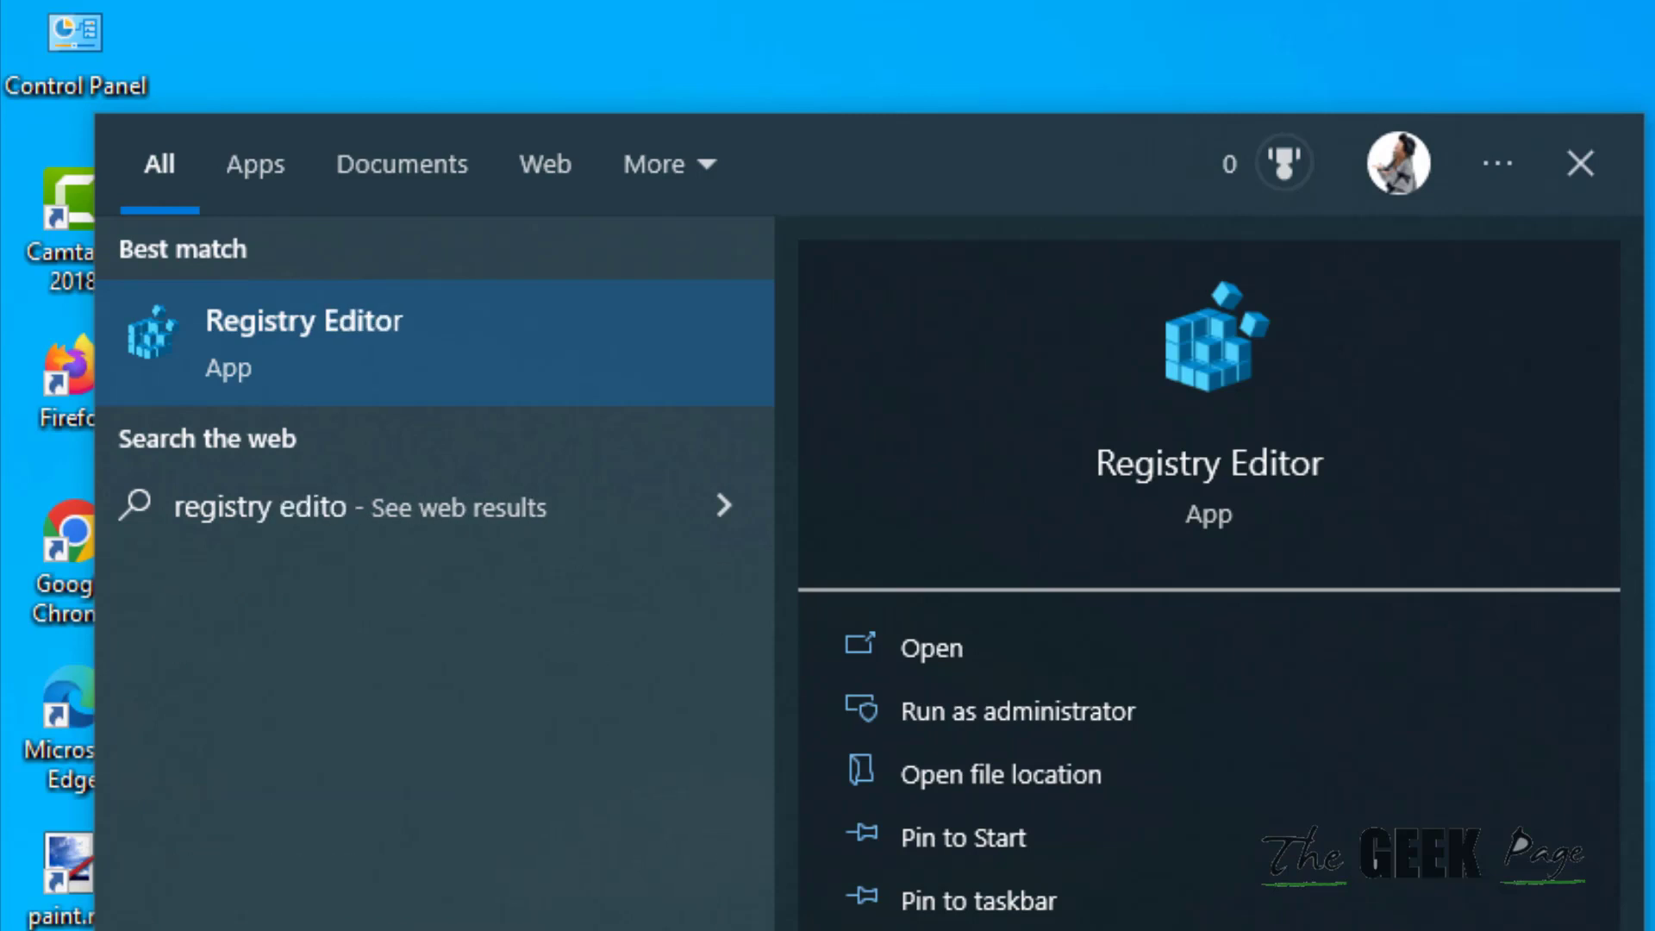
type("r")
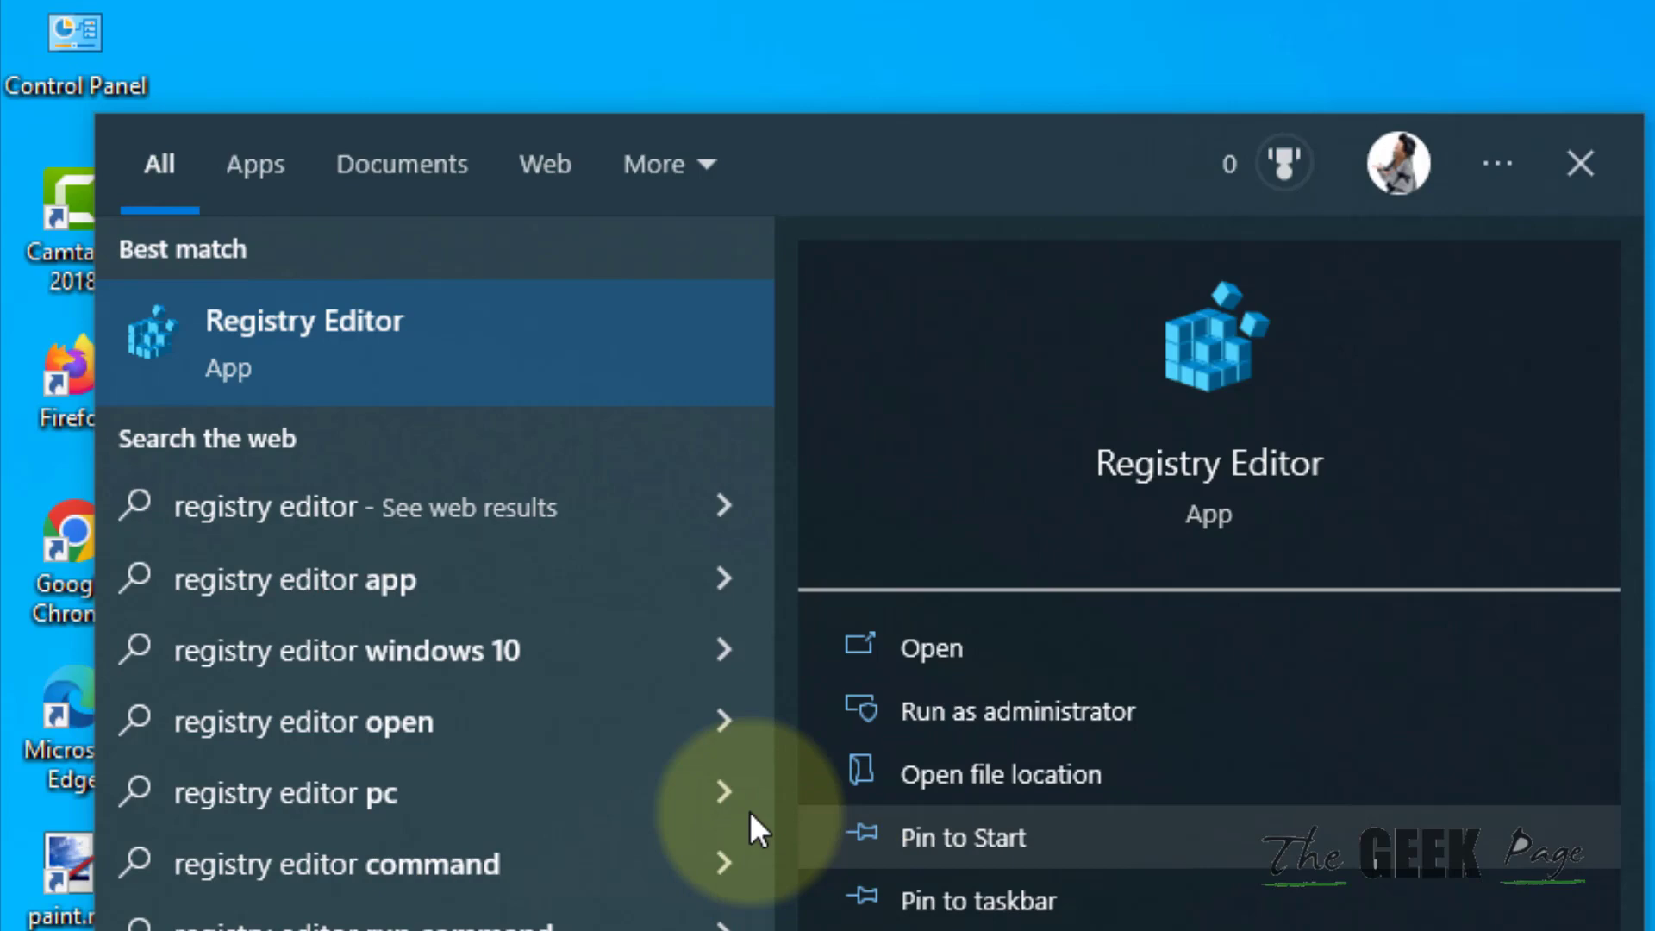
Step: Launch Registry Editor and navigate to HKEY_CURRENT_USER\Control Panel\Desktop
left_click(370, 369)
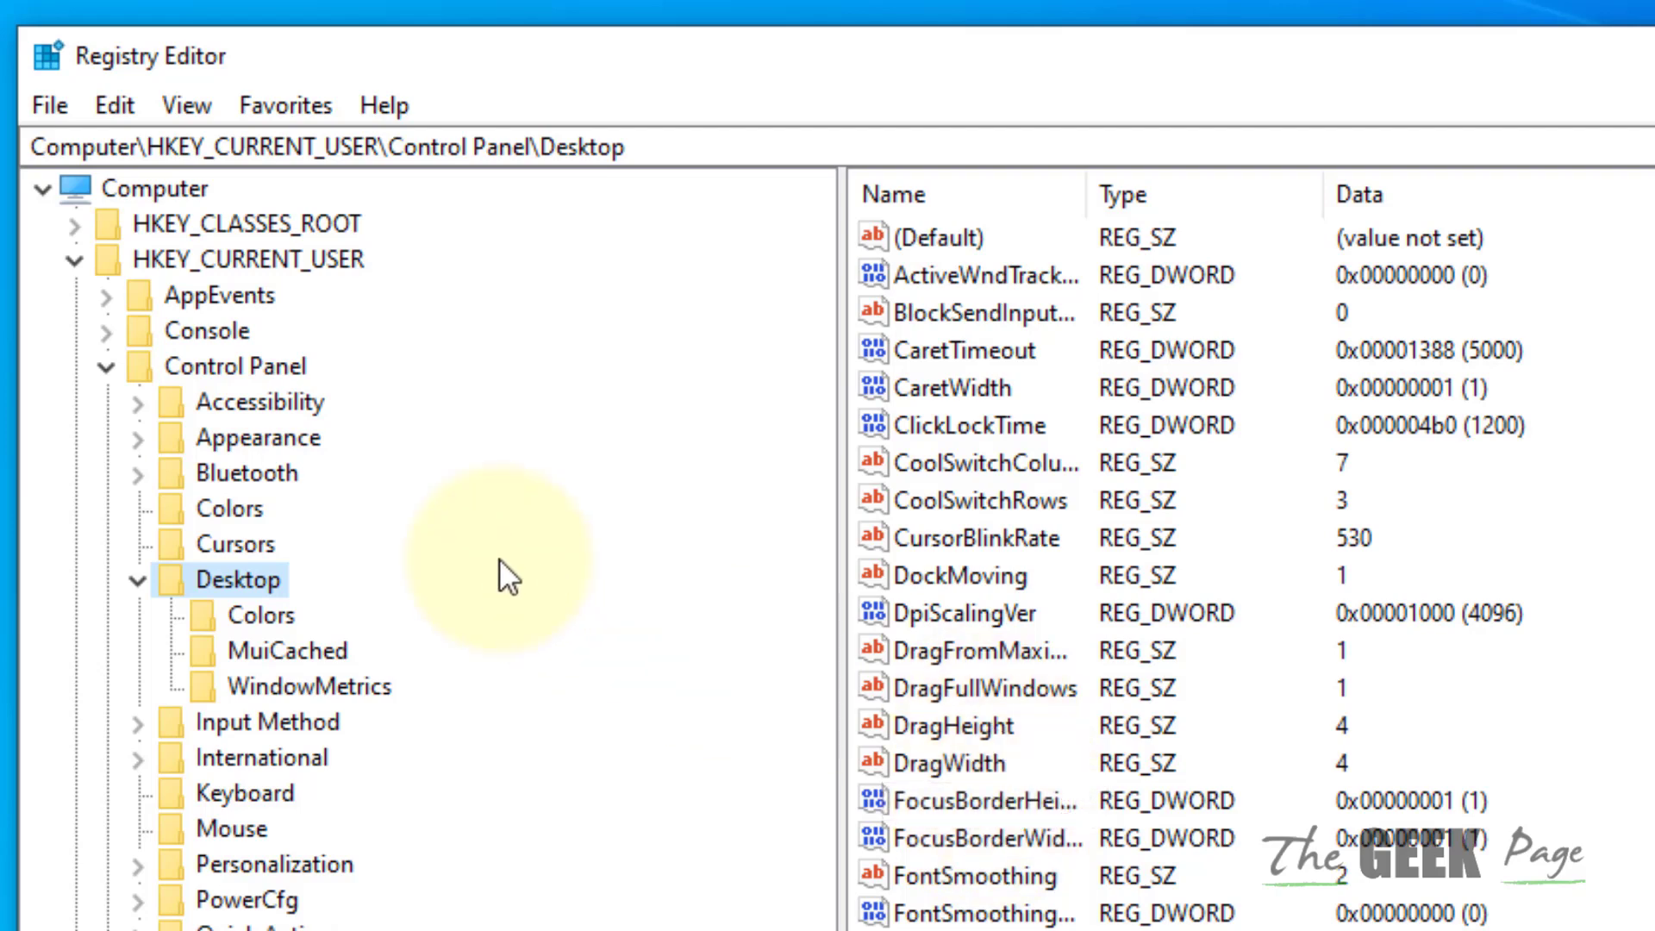
left_click(75, 259)
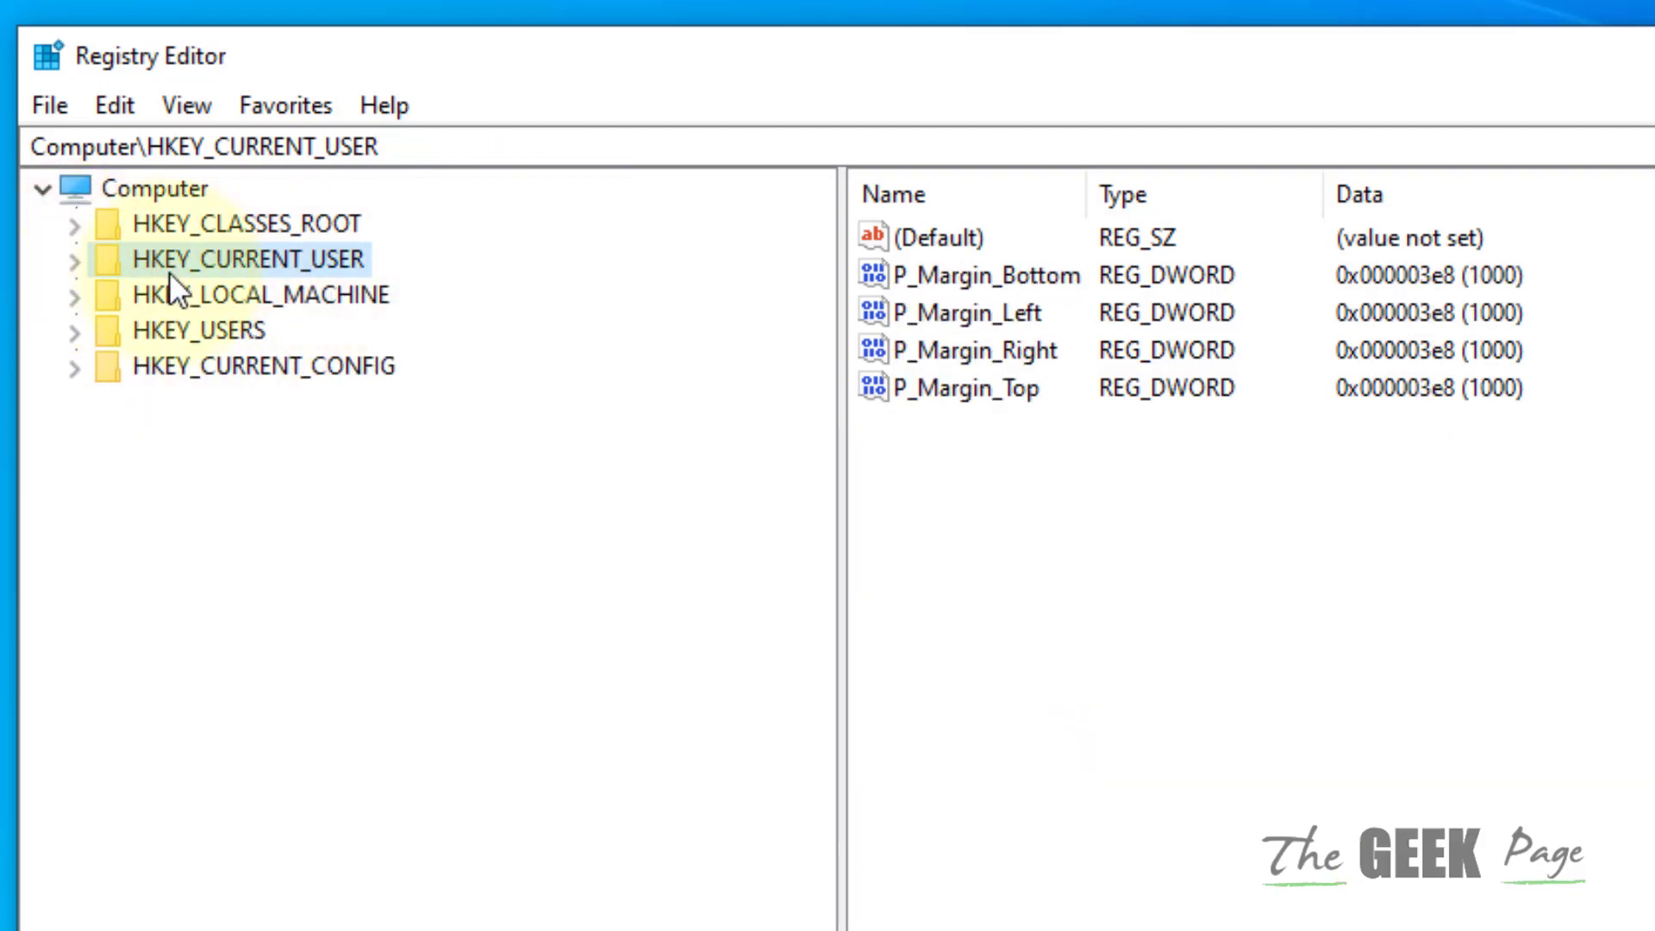
left_click(76, 261)
left_click(107, 368)
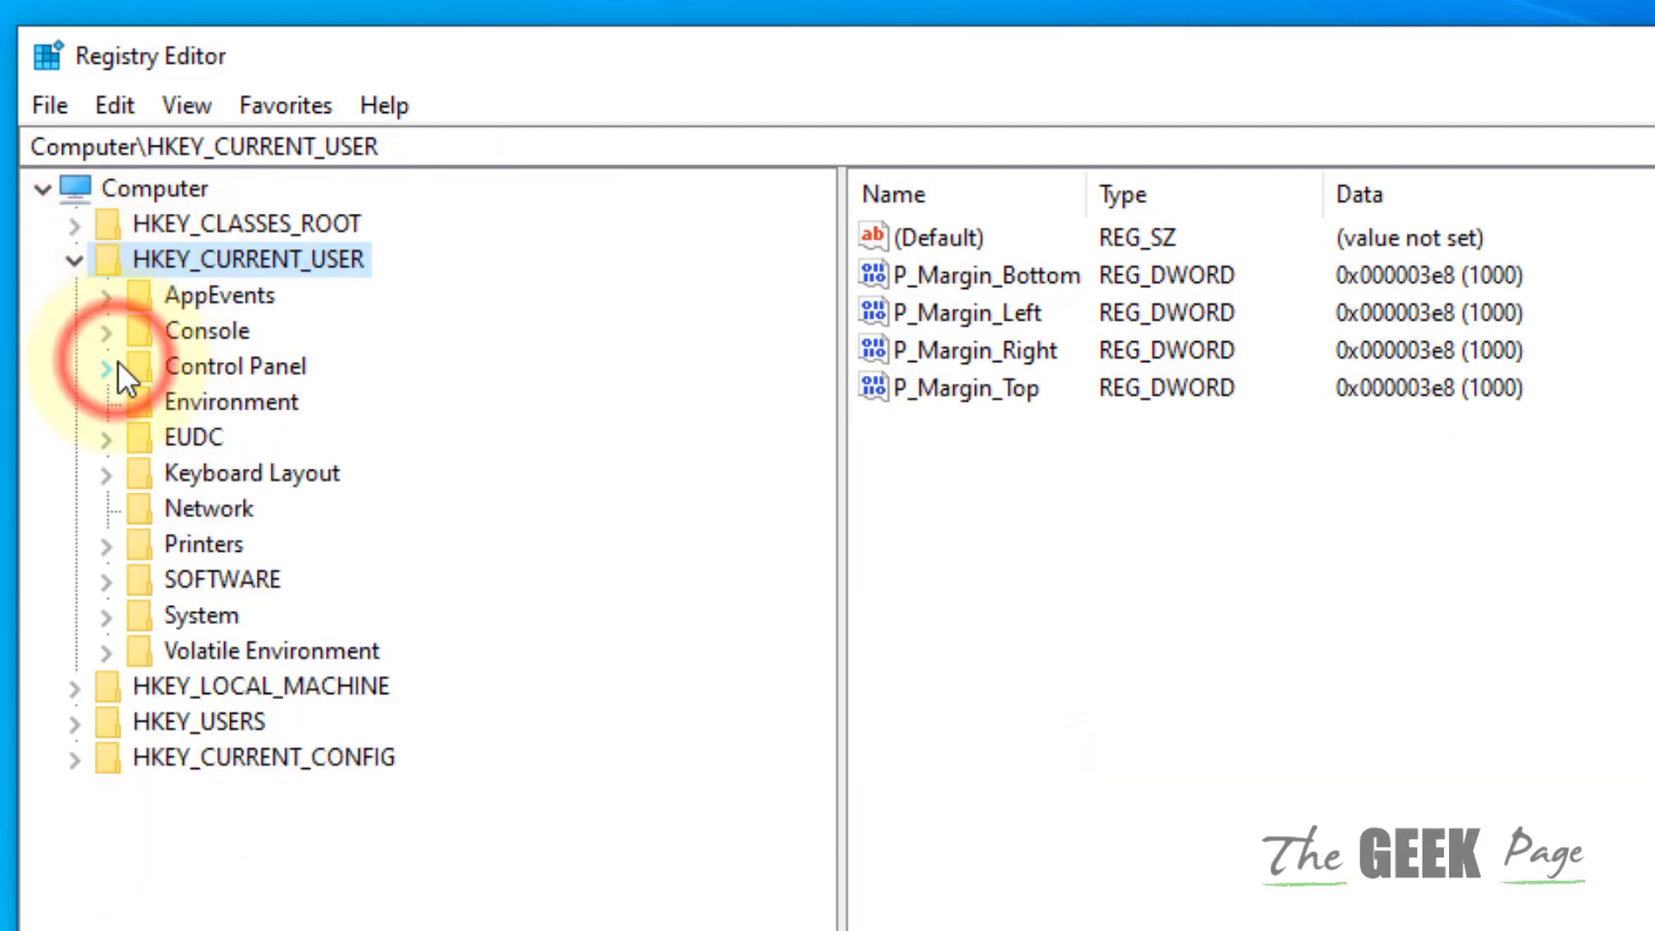
left_click(237, 369)
left_click(108, 372)
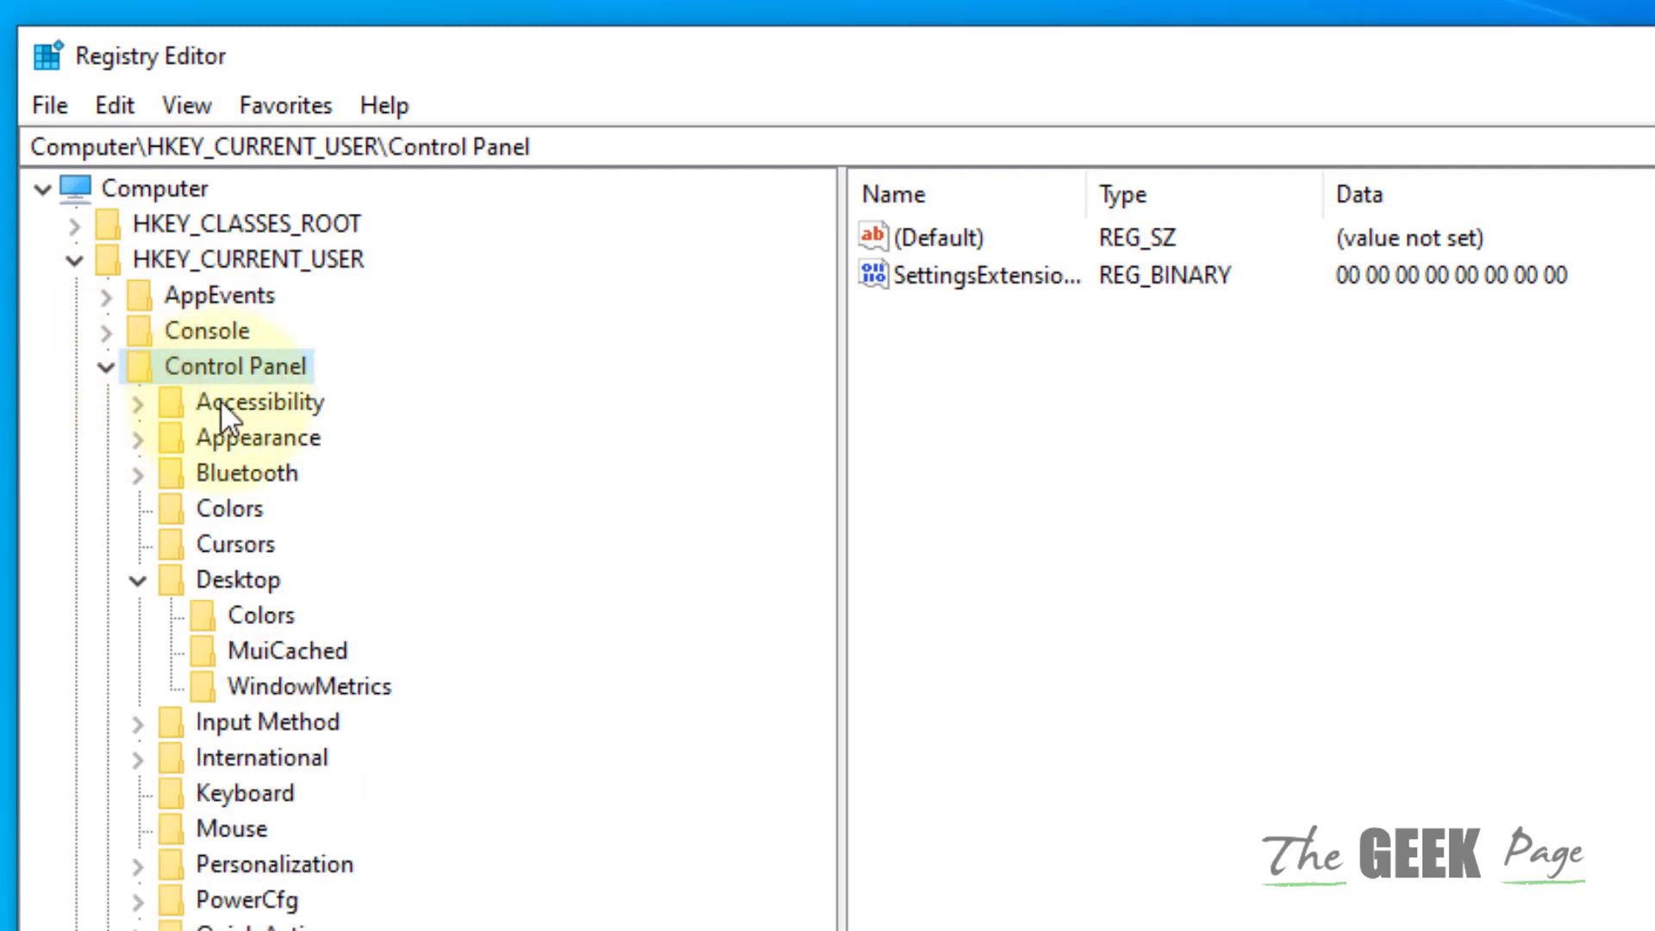
left_click(227, 579)
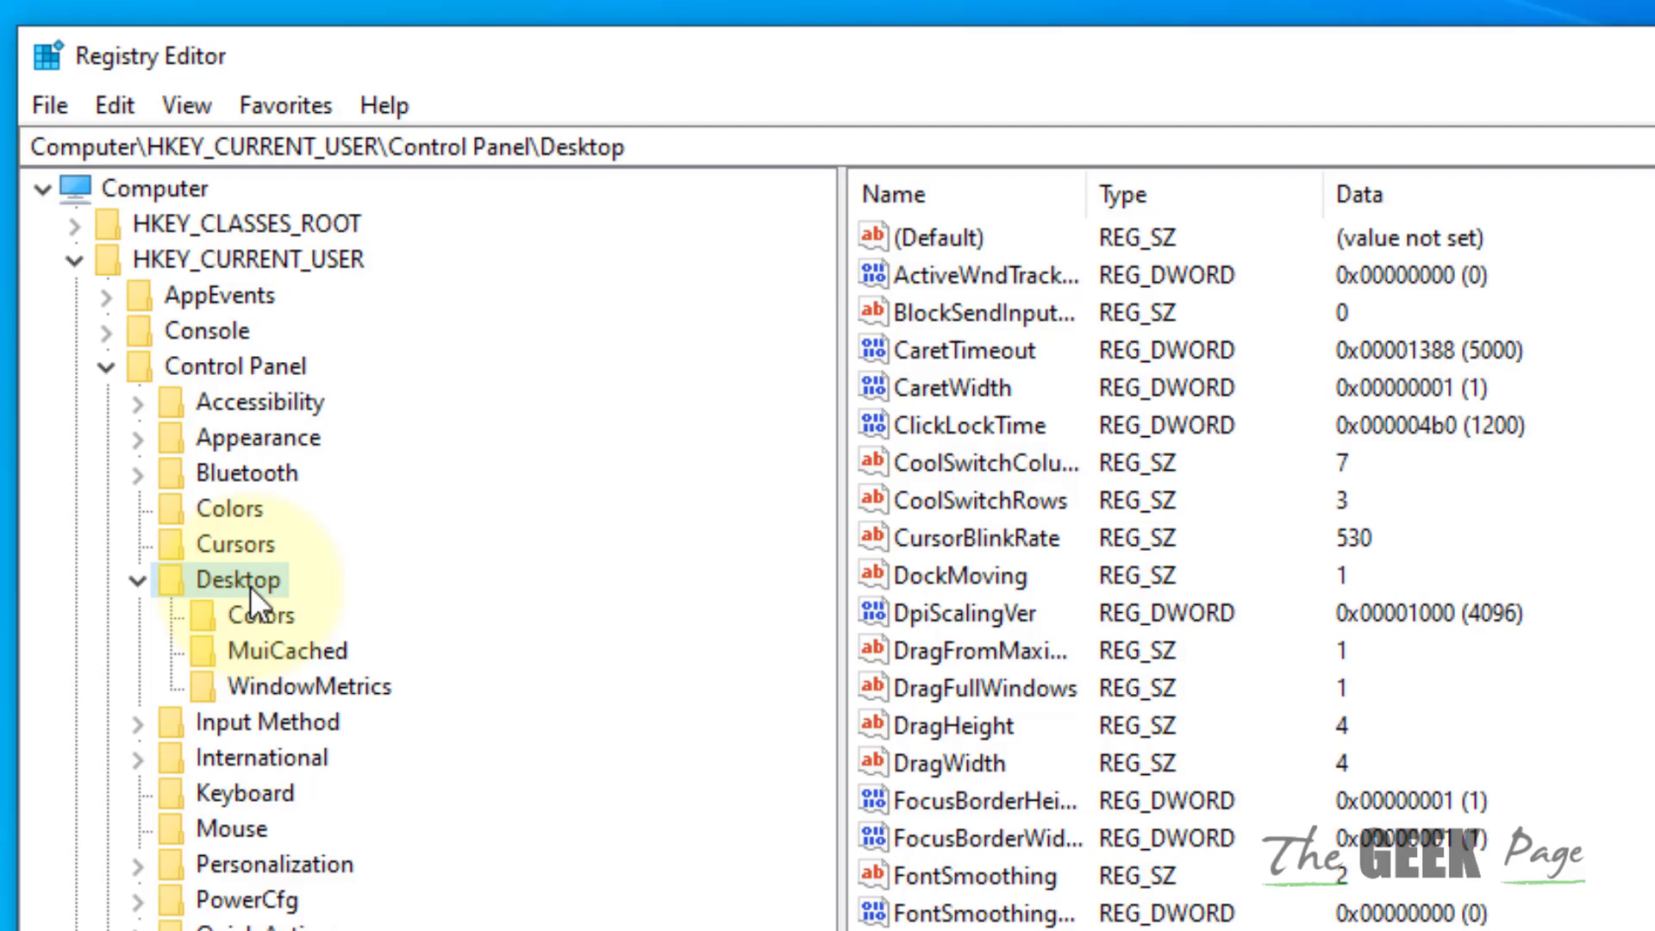
scroll(942, 688, "down", 4)
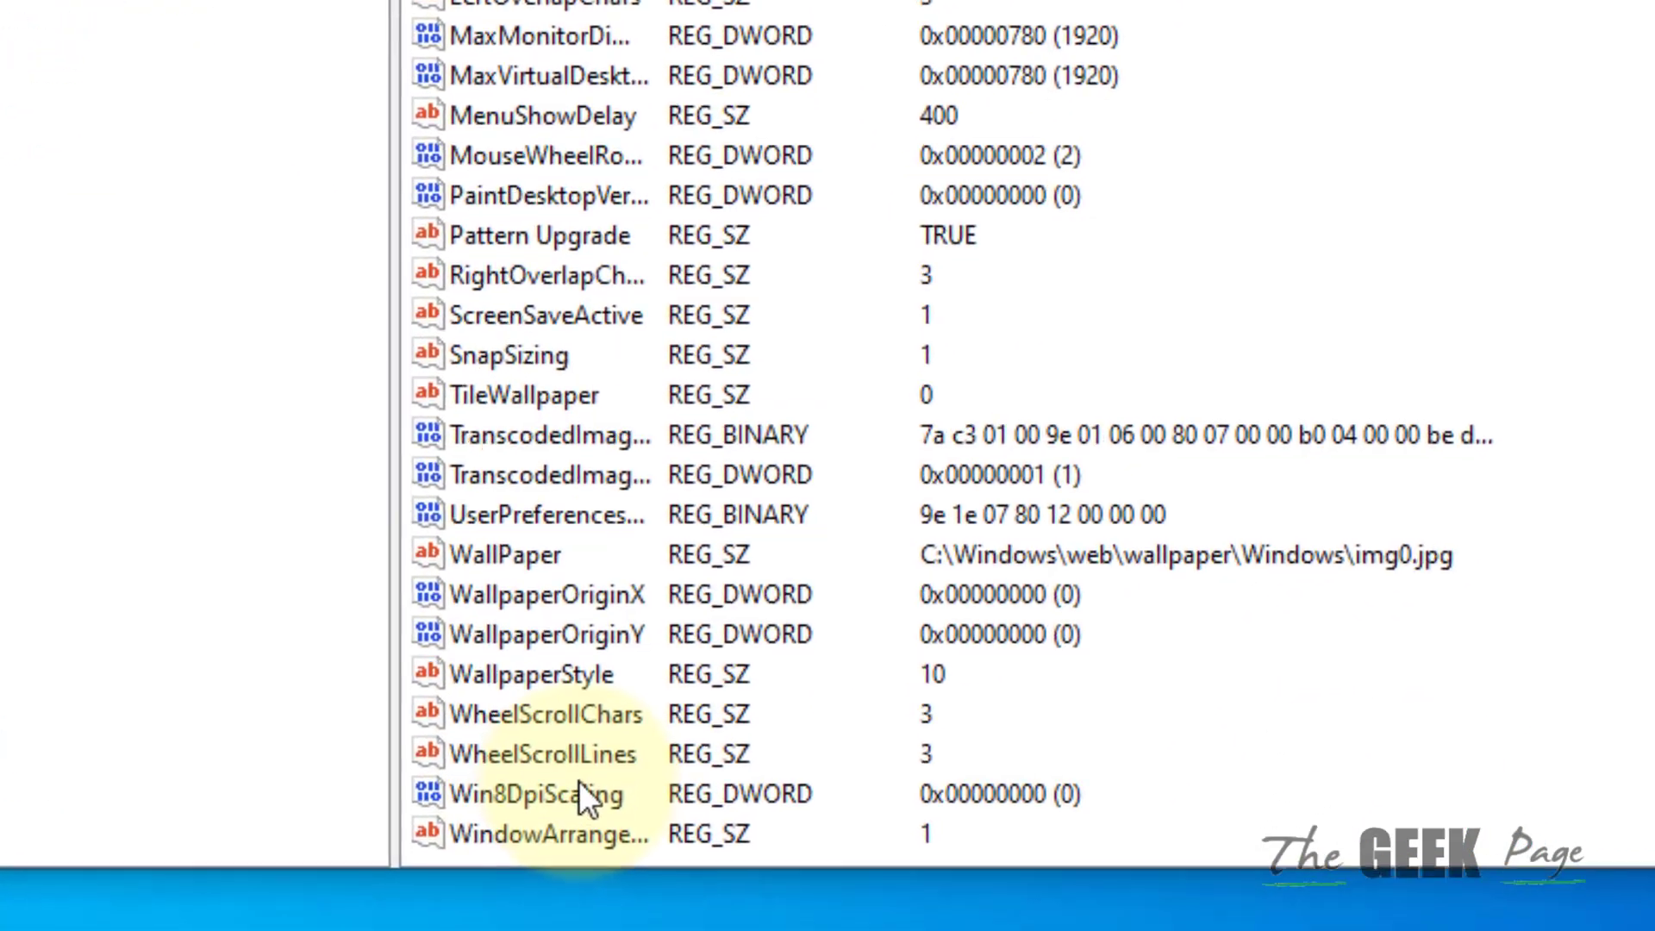
Step: Change Win8DpiScaling's value data from 0 to 1
left_click(583, 798)
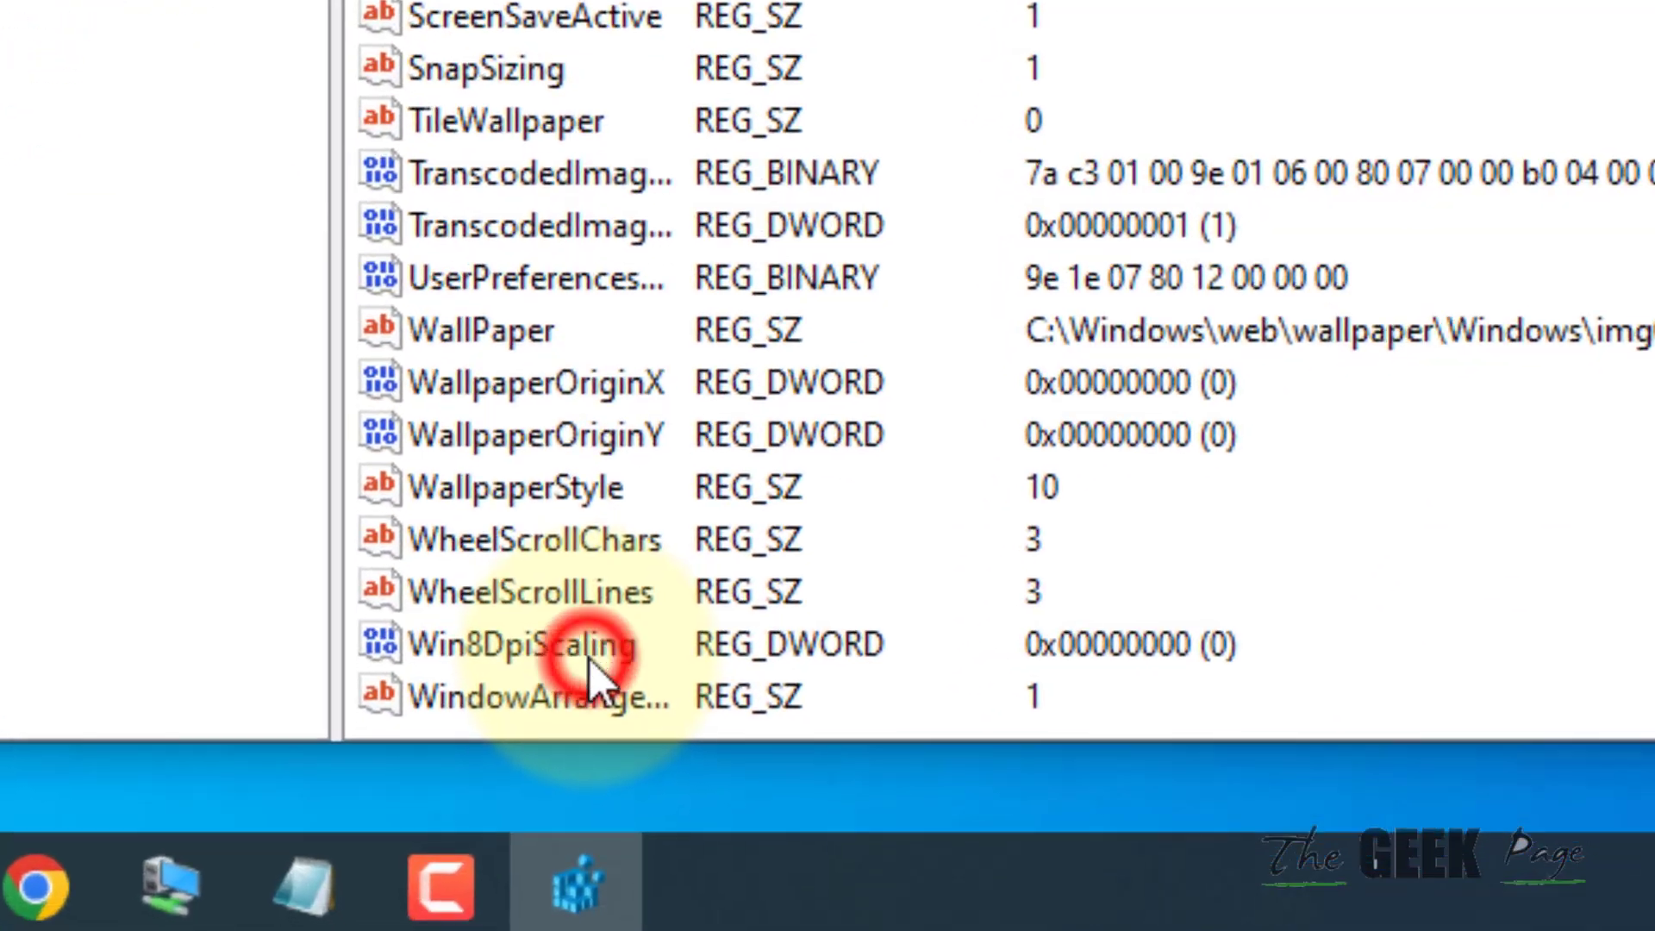
left_click(589, 655)
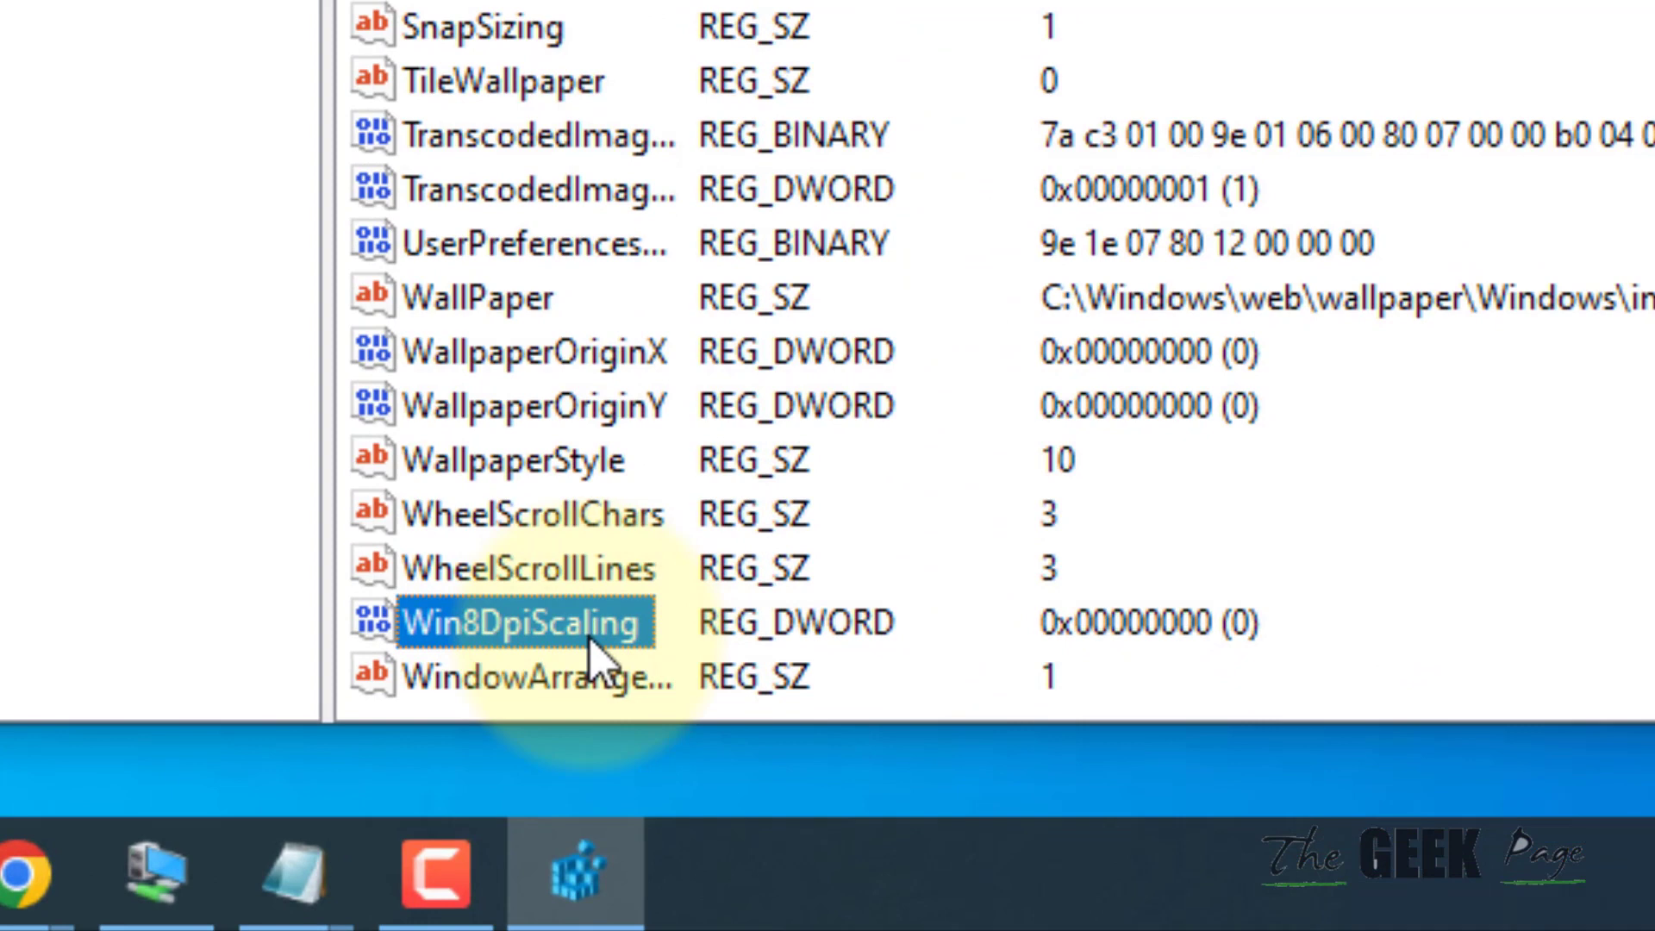
double_click(589, 655)
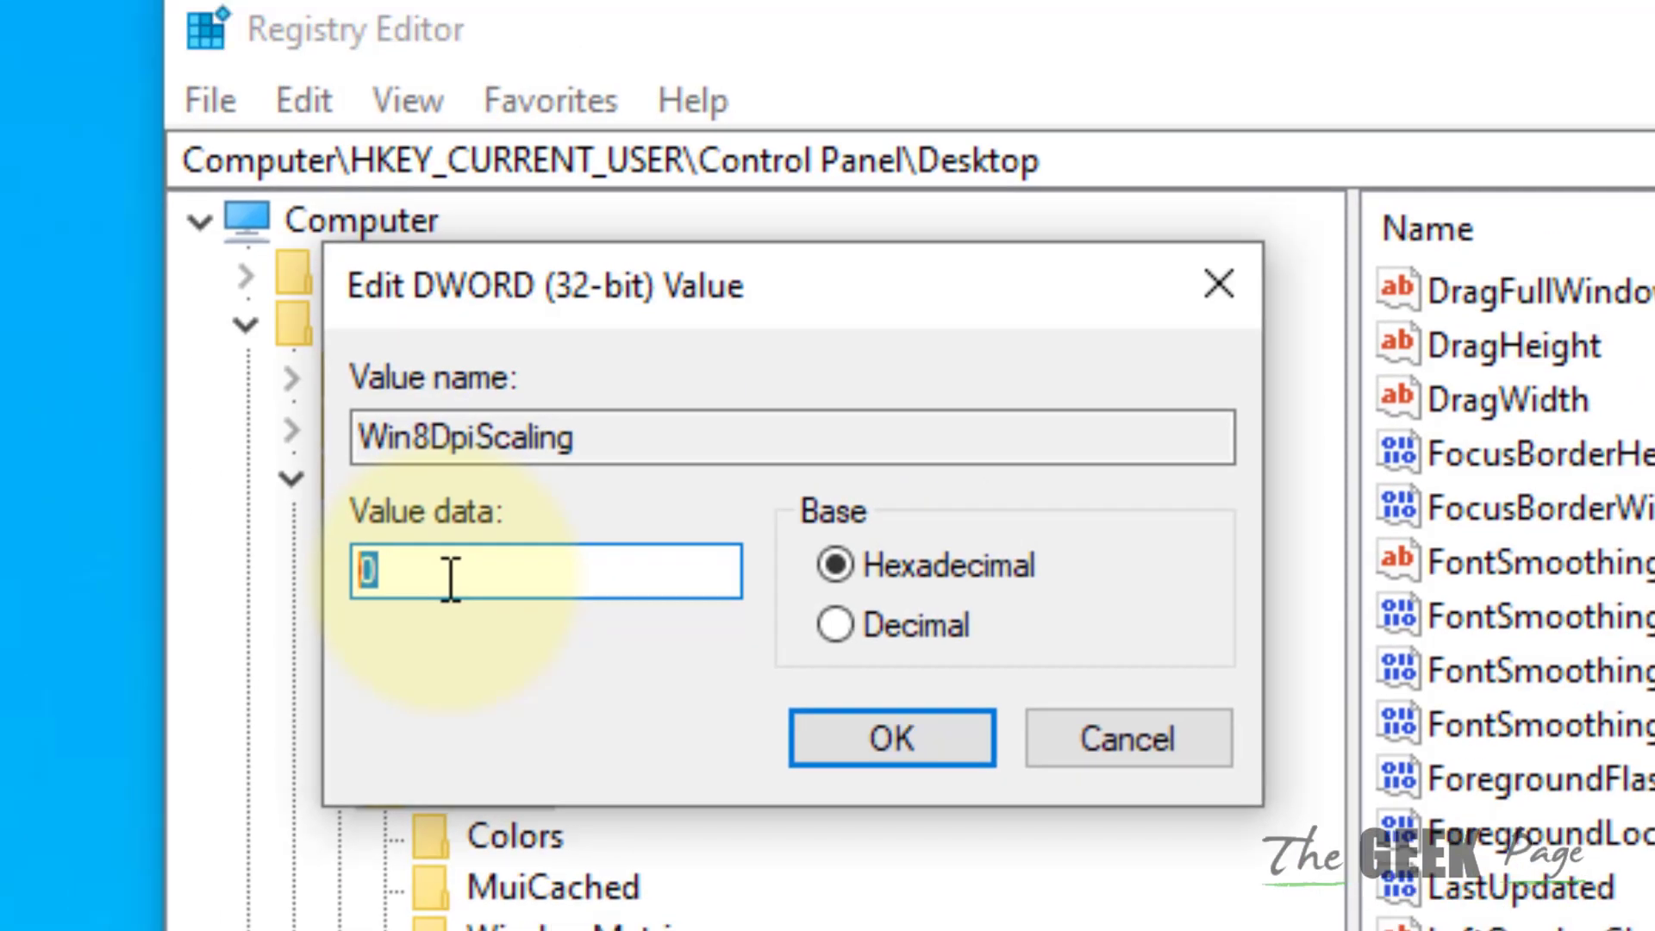
double_click(451, 572)
type("1")
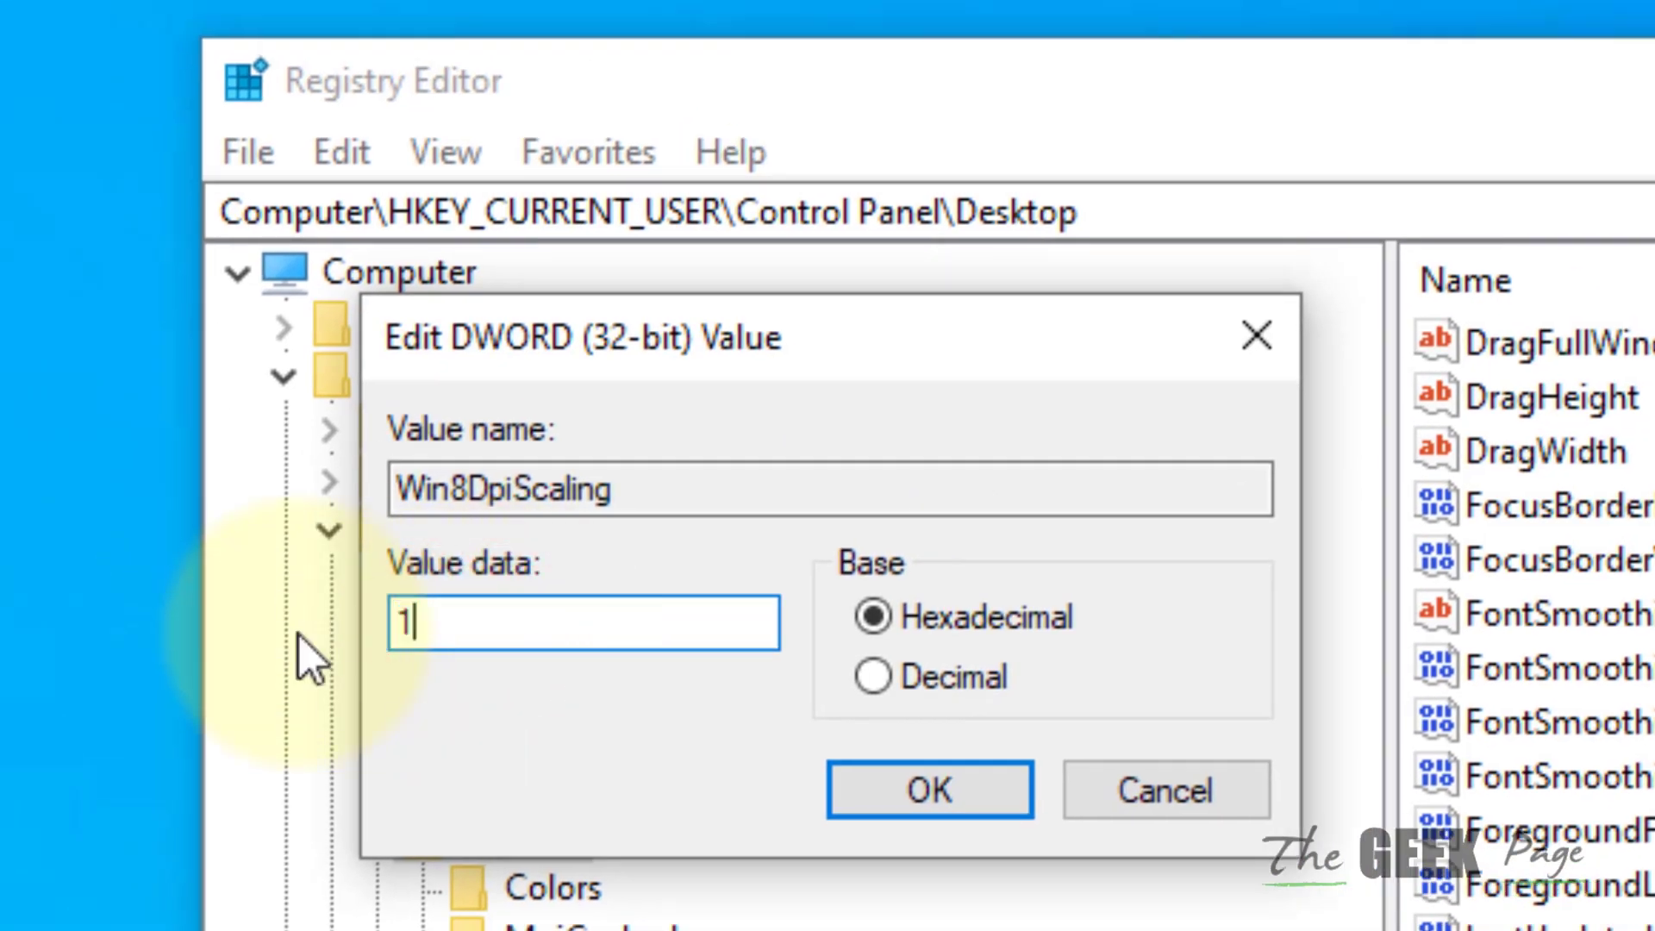
left_click(966, 788)
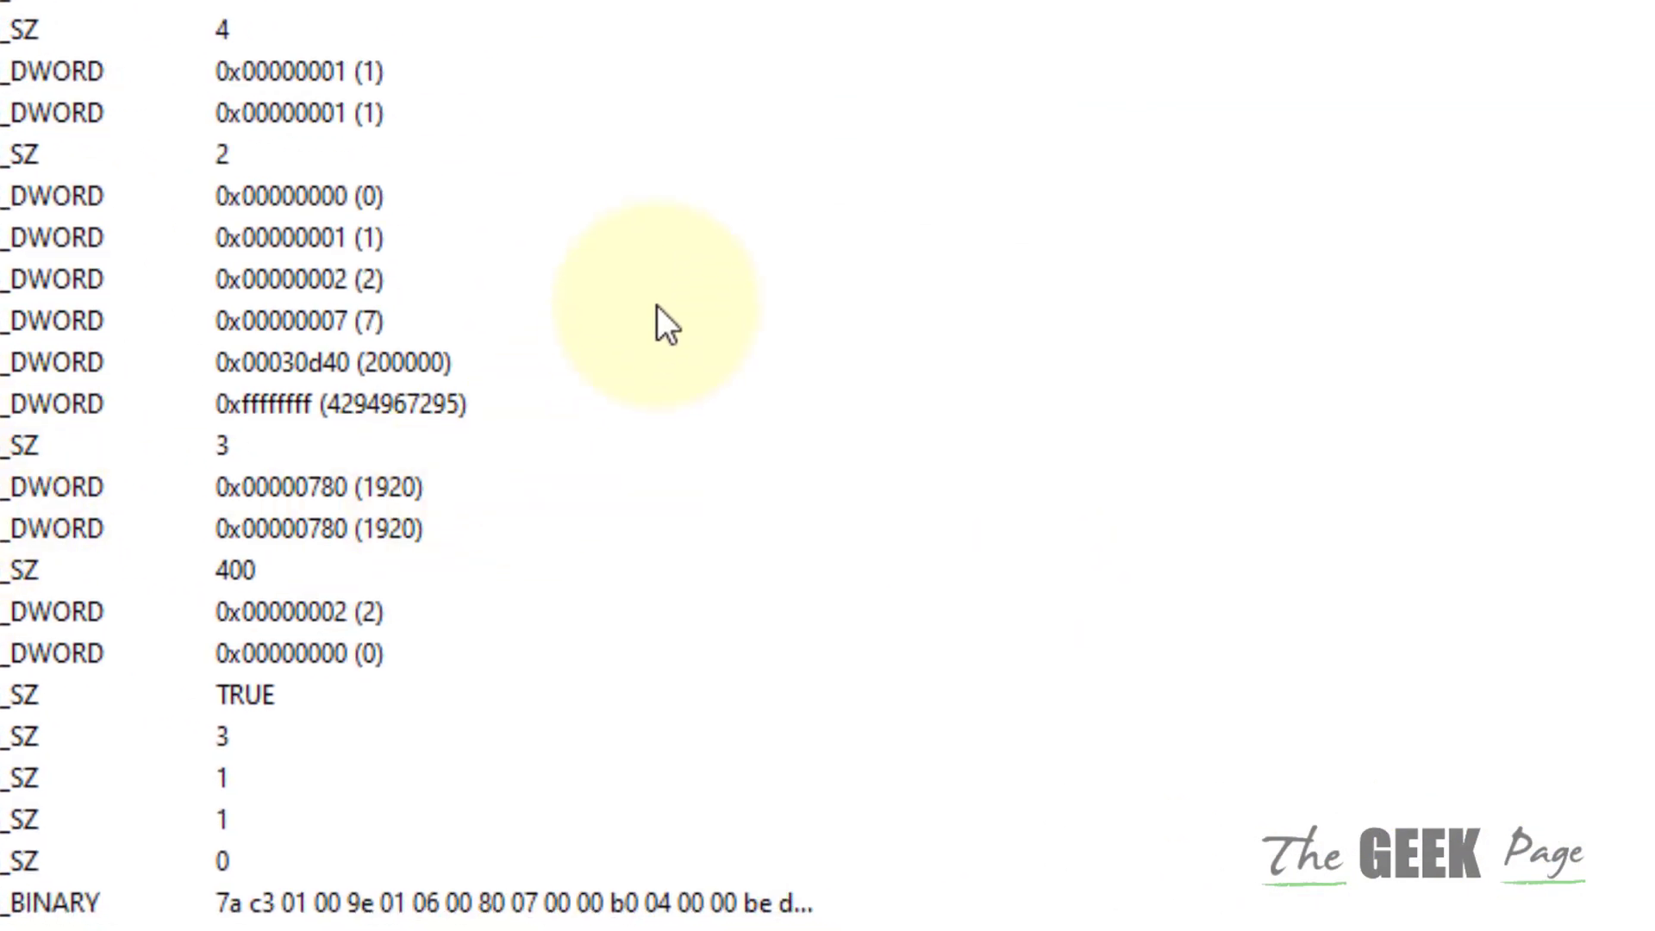
Step: Add a new 32-bit DWORD value named LogPixels to the Desktop key
right_click(659, 298)
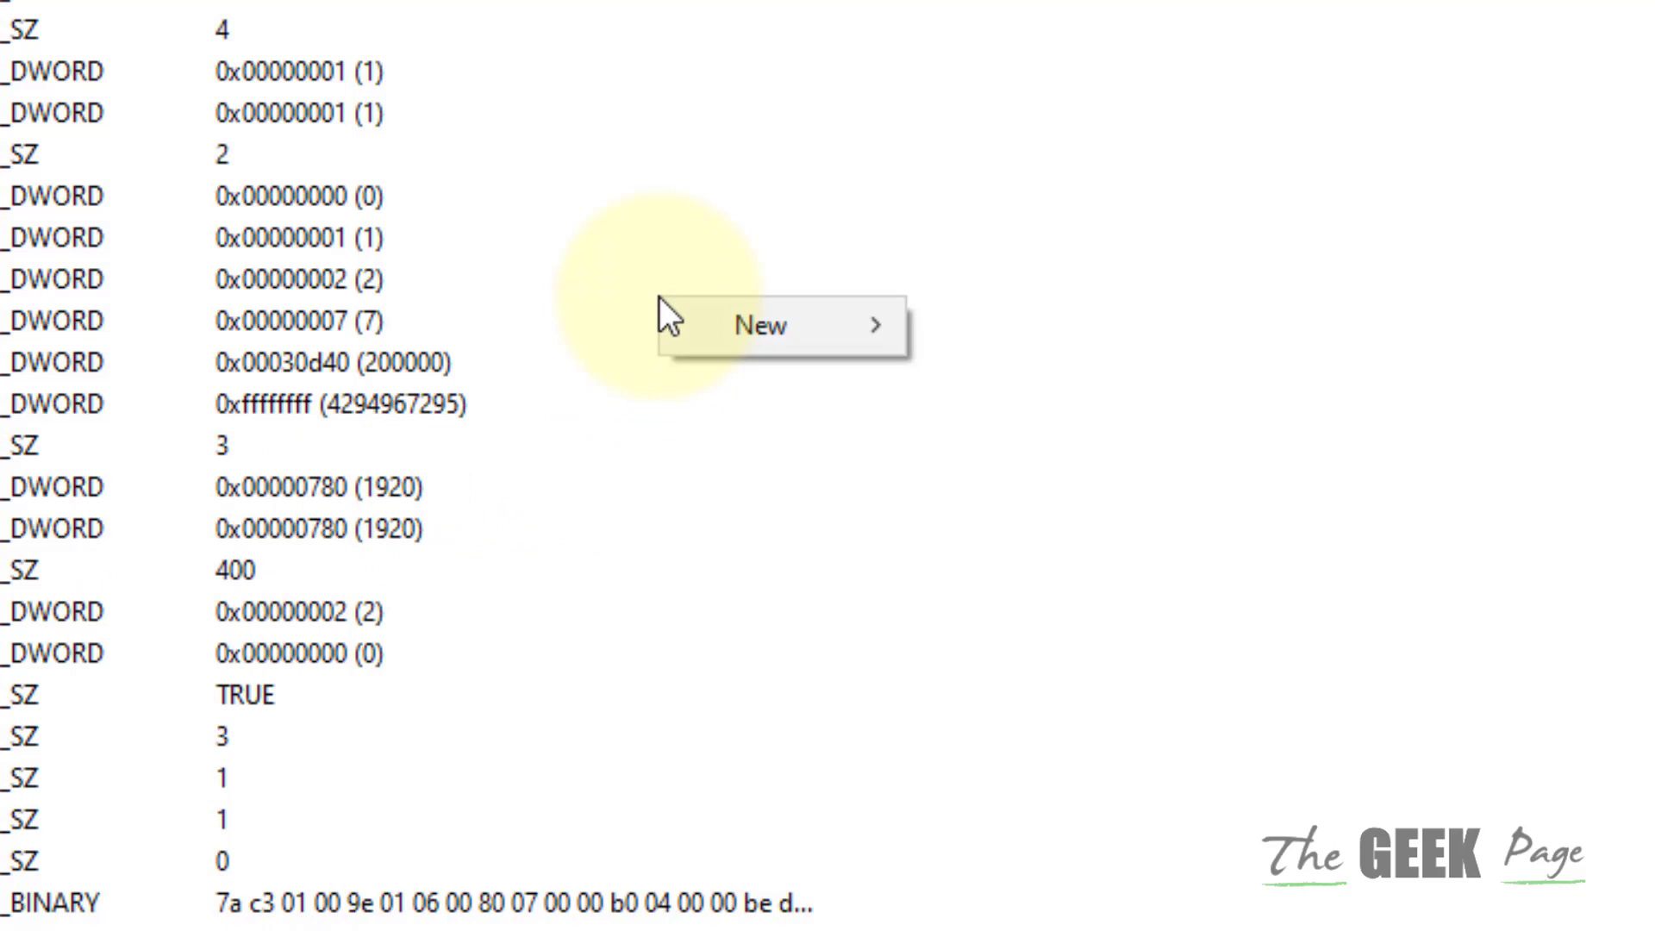
mouse_move(674, 314)
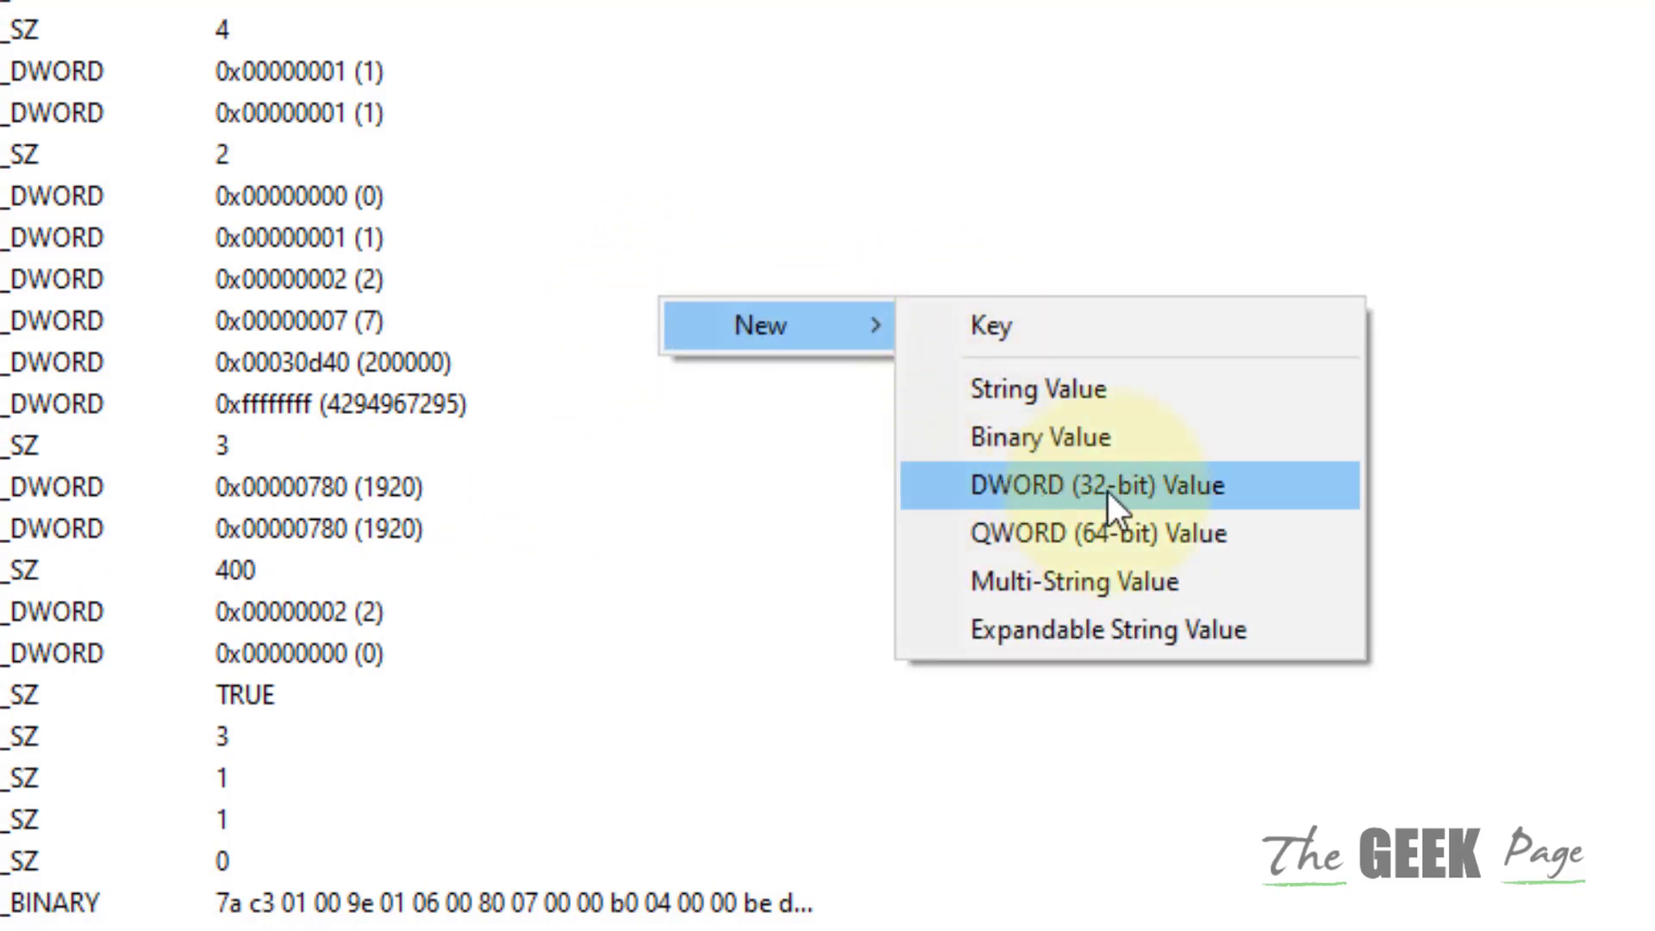
left_click(1166, 493)
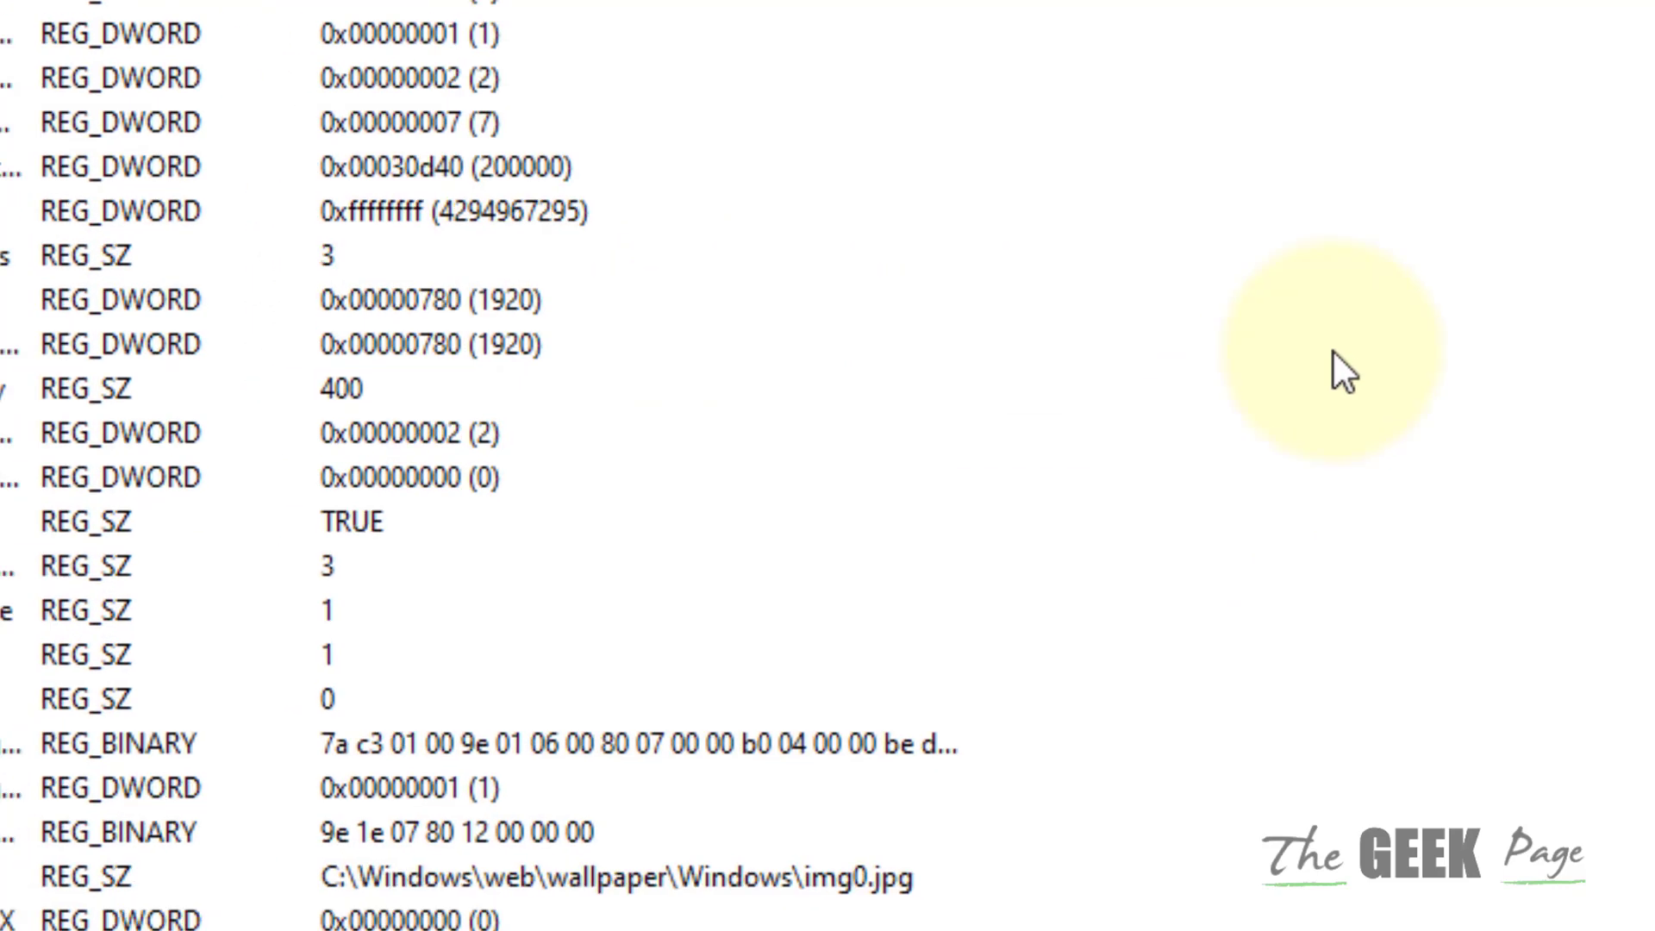
type("Lo")
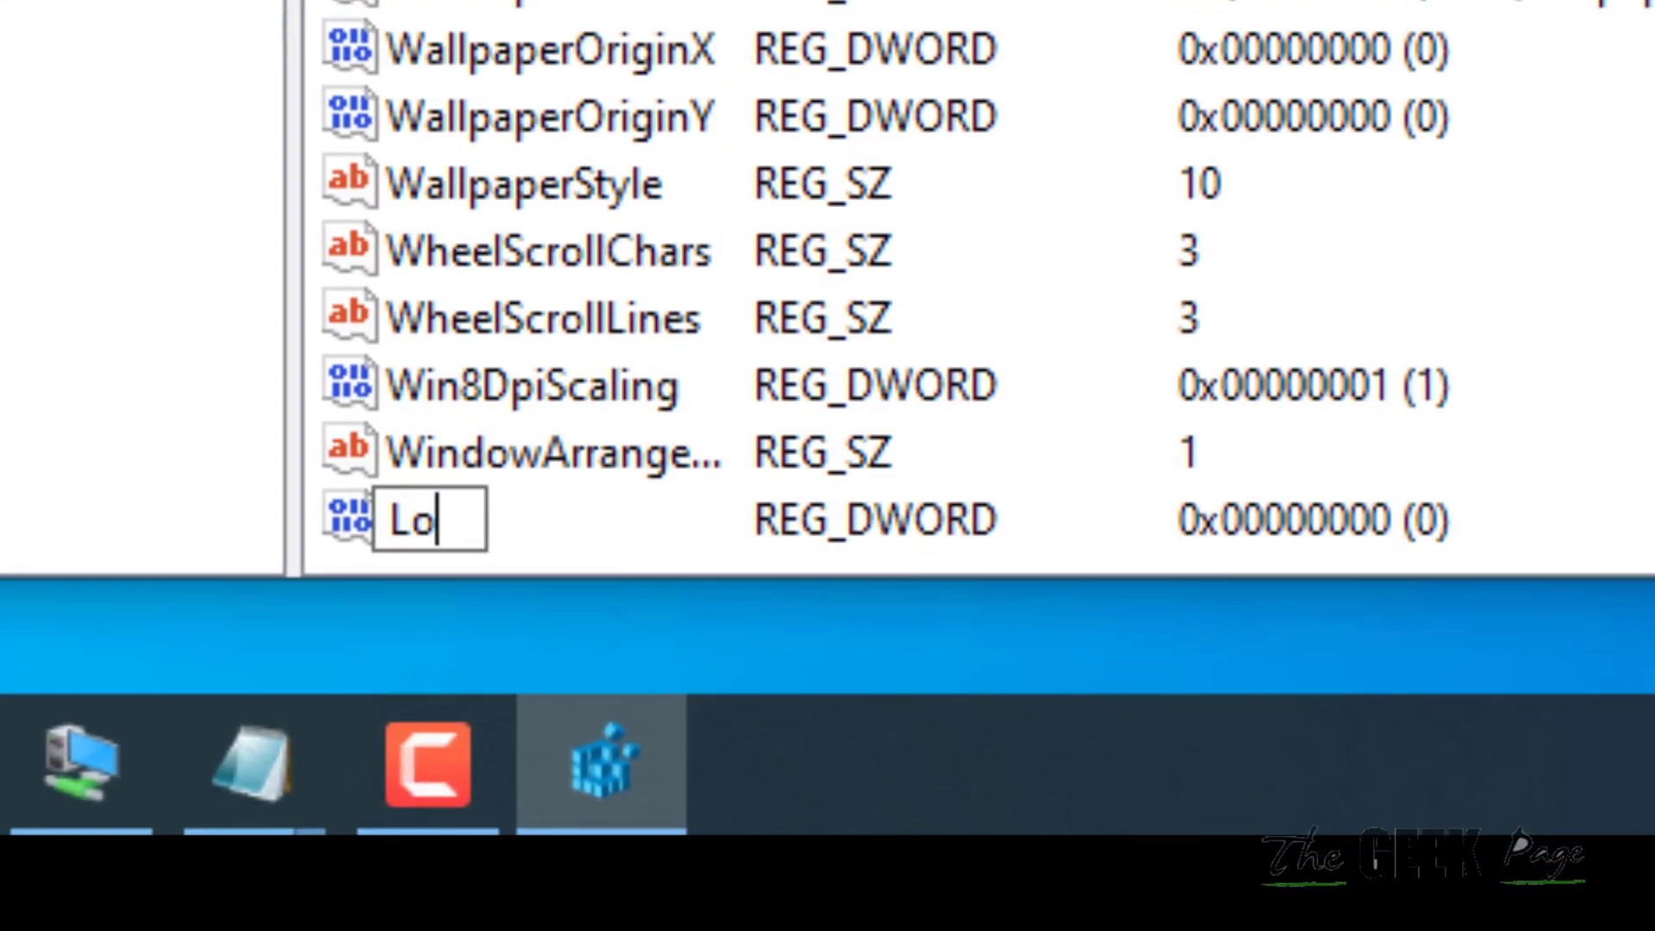
type("gPixels")
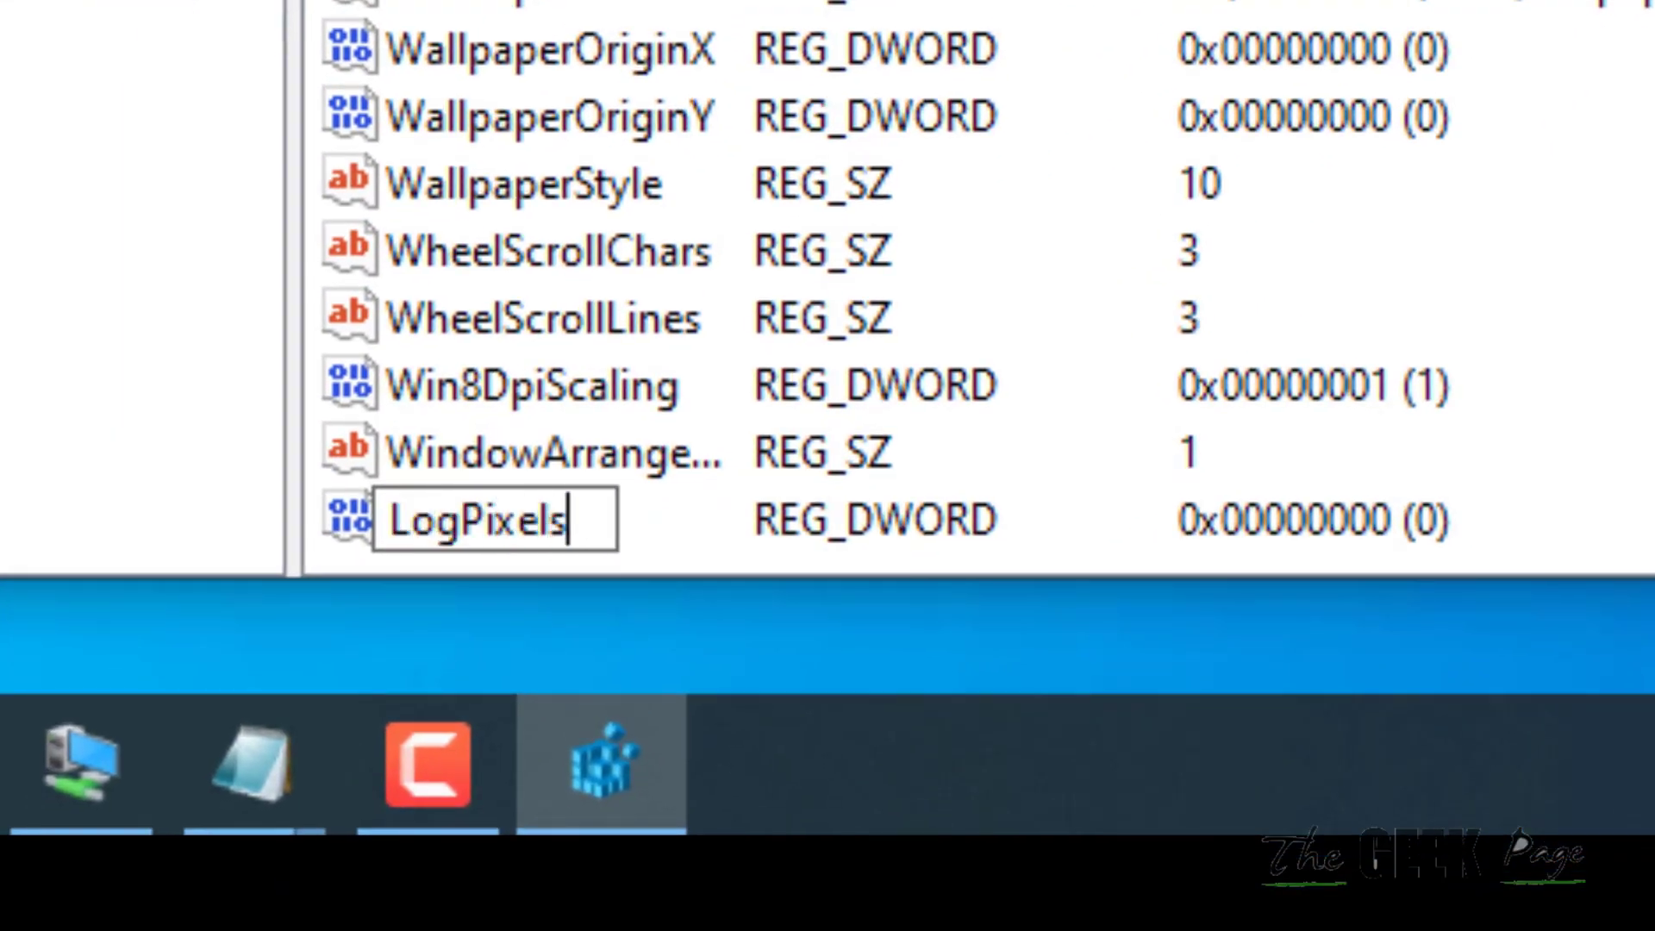
key("Return")
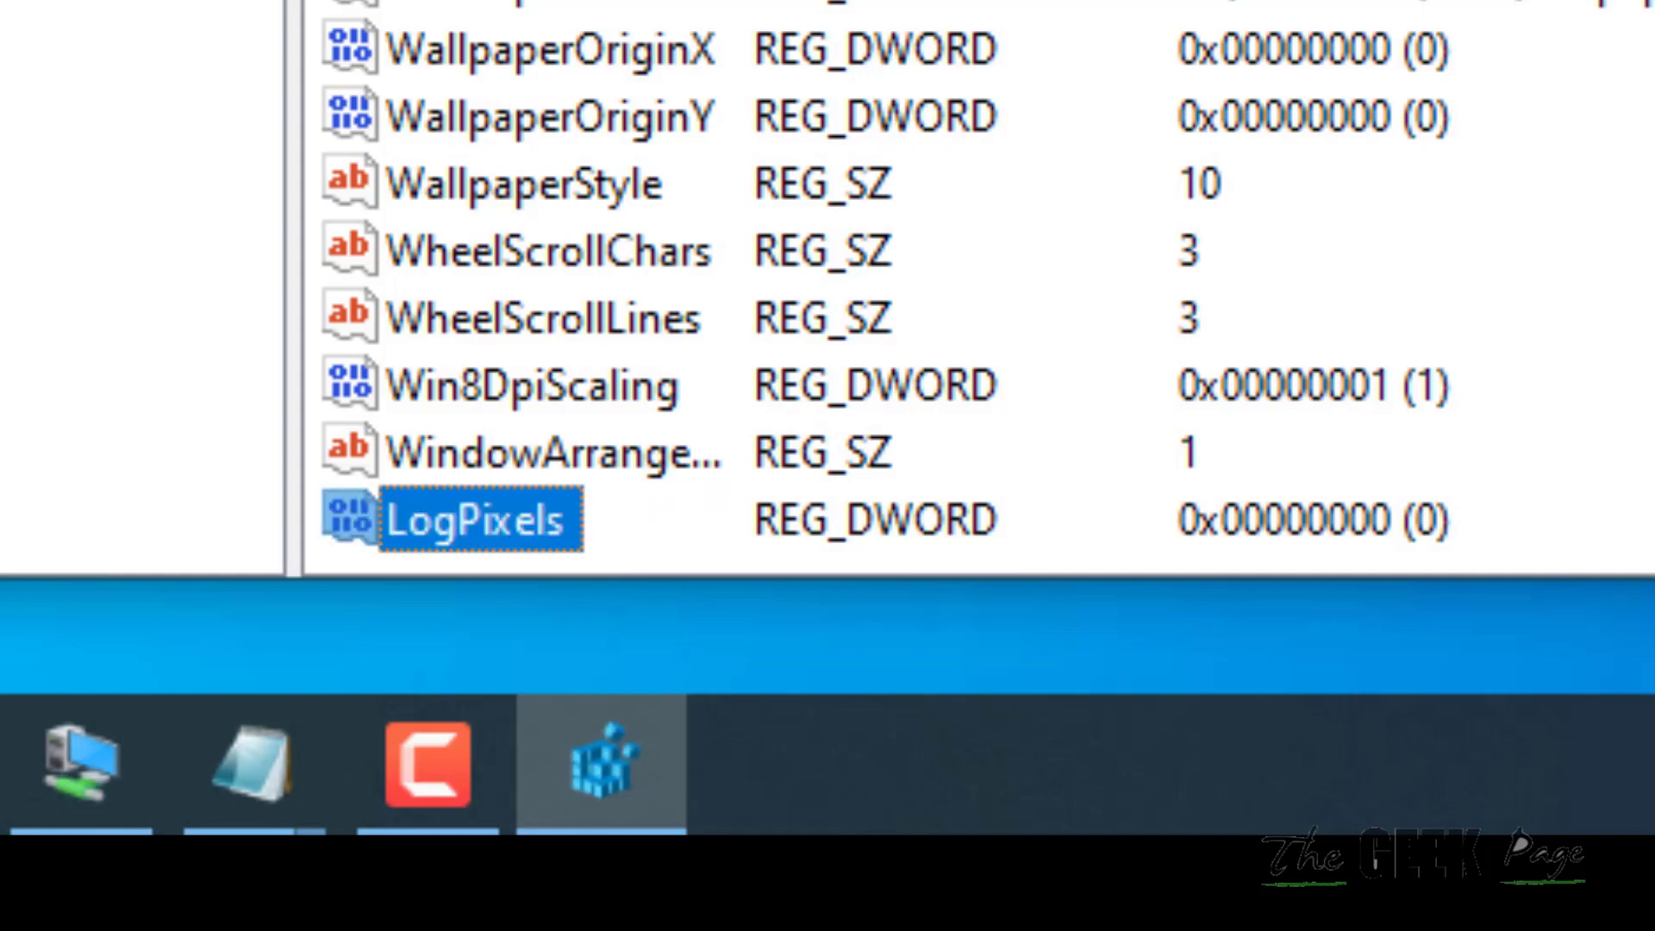
Step: Set LogPixels to 78 hex (120) and minimize Registry Editor
double_click(563, 544)
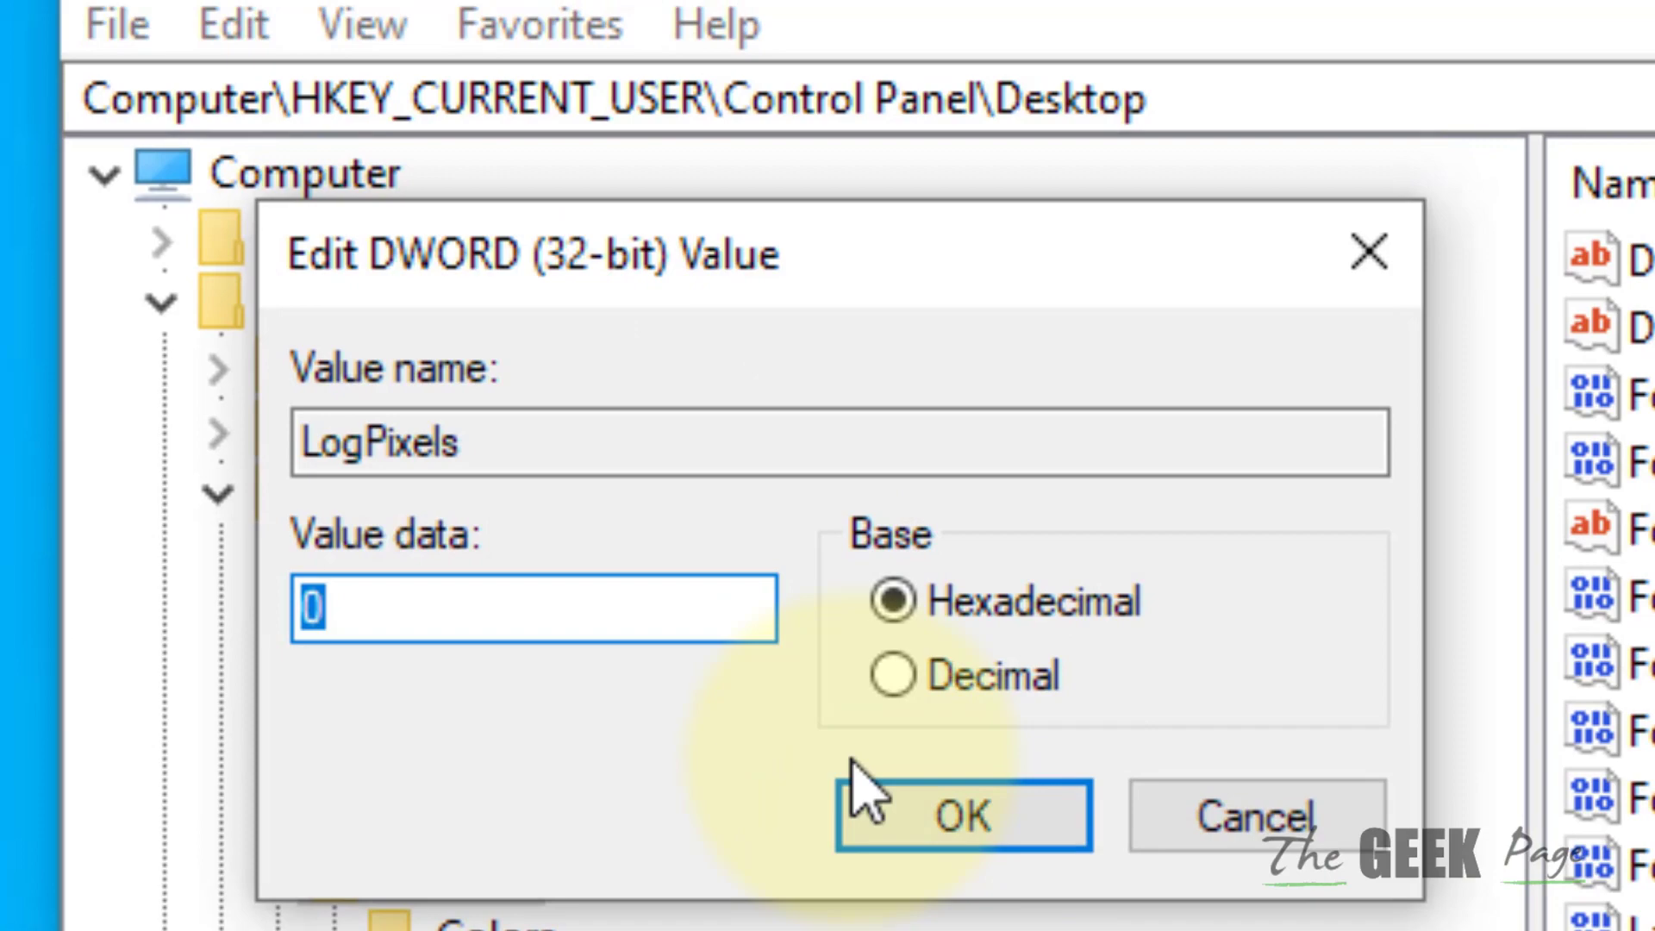
type("78")
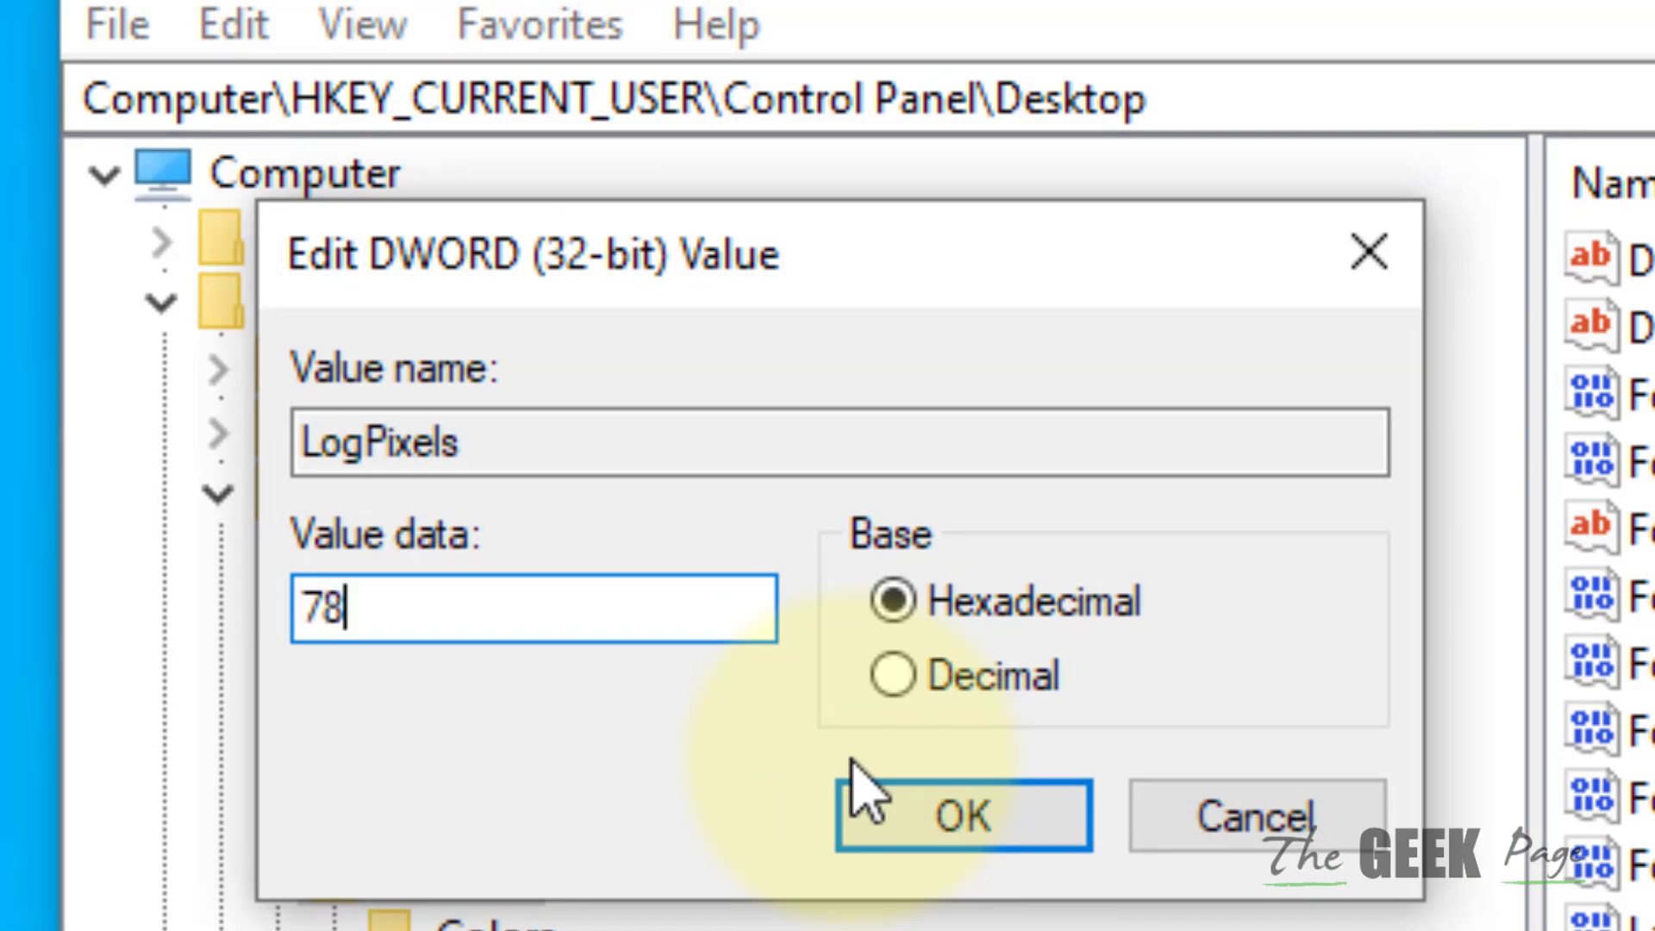
left_click(914, 838)
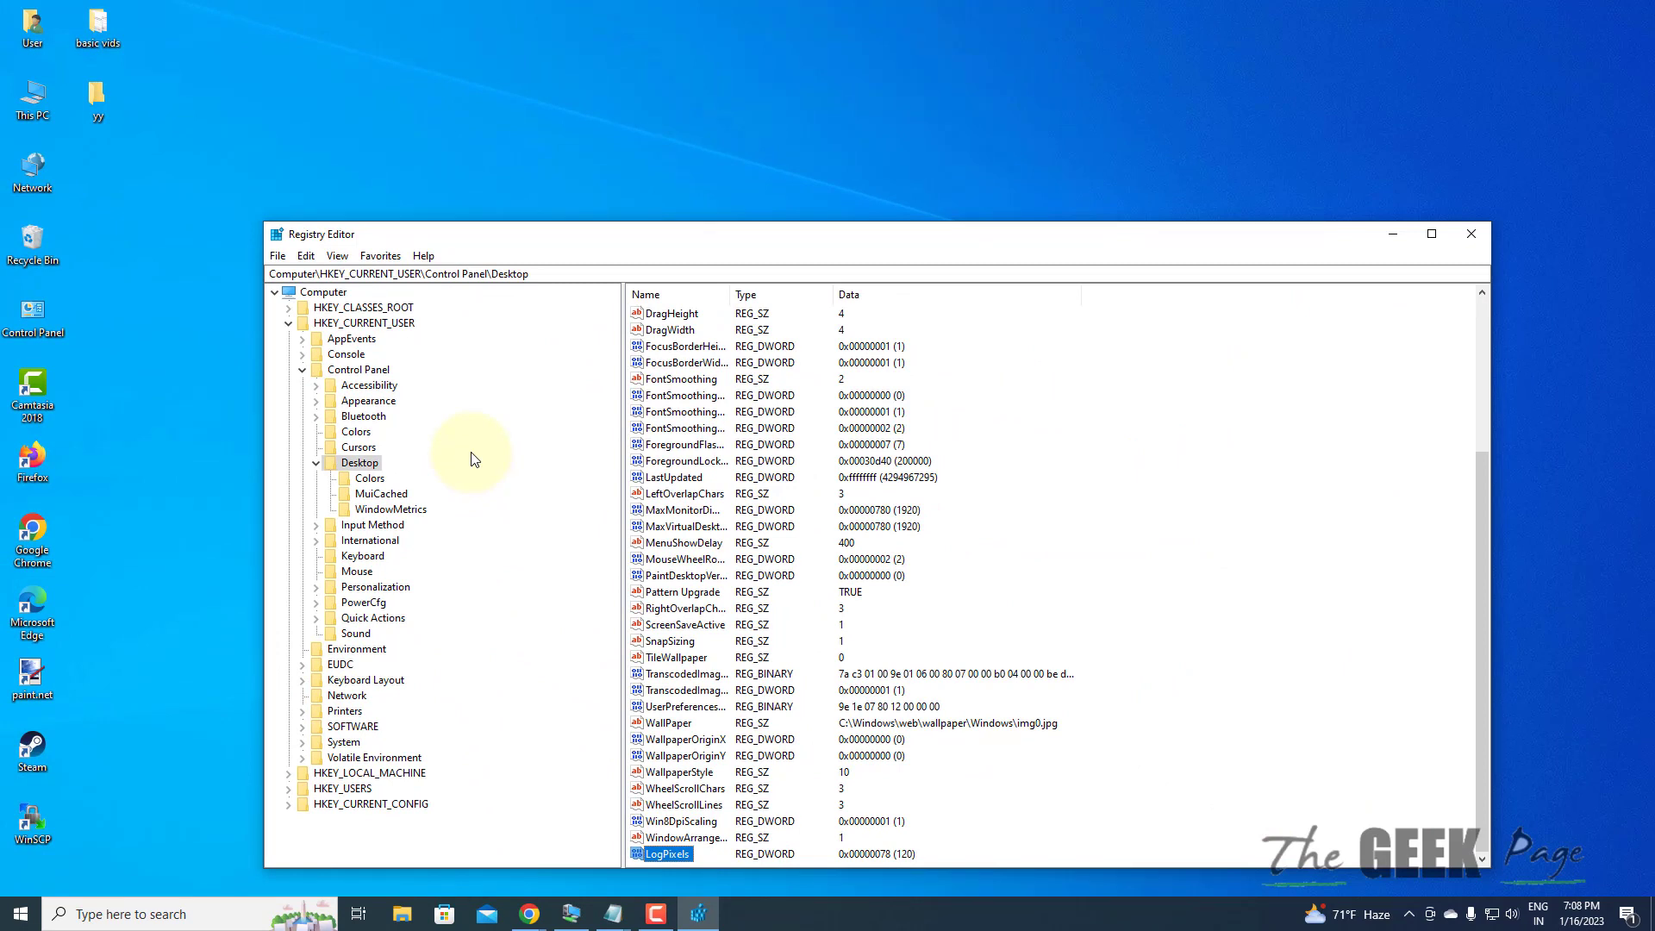
left_click(1393, 234)
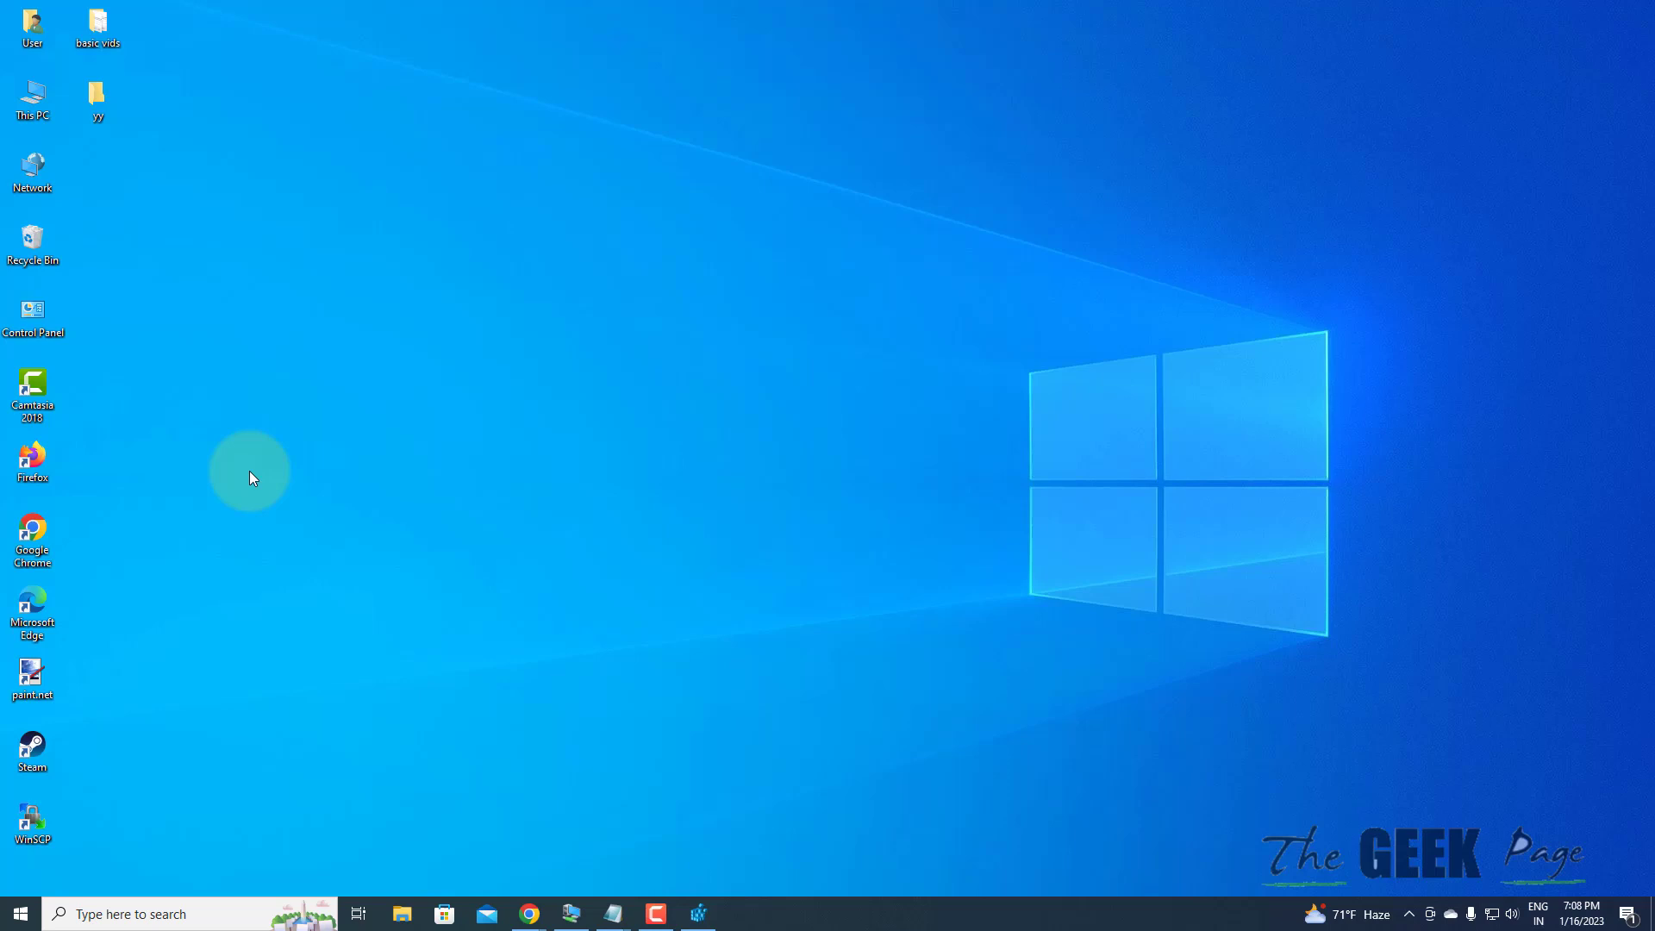
Step: Open NVIDIA Control Panel from the desktop menu and go to Manage 3D settings
right_click(328, 166)
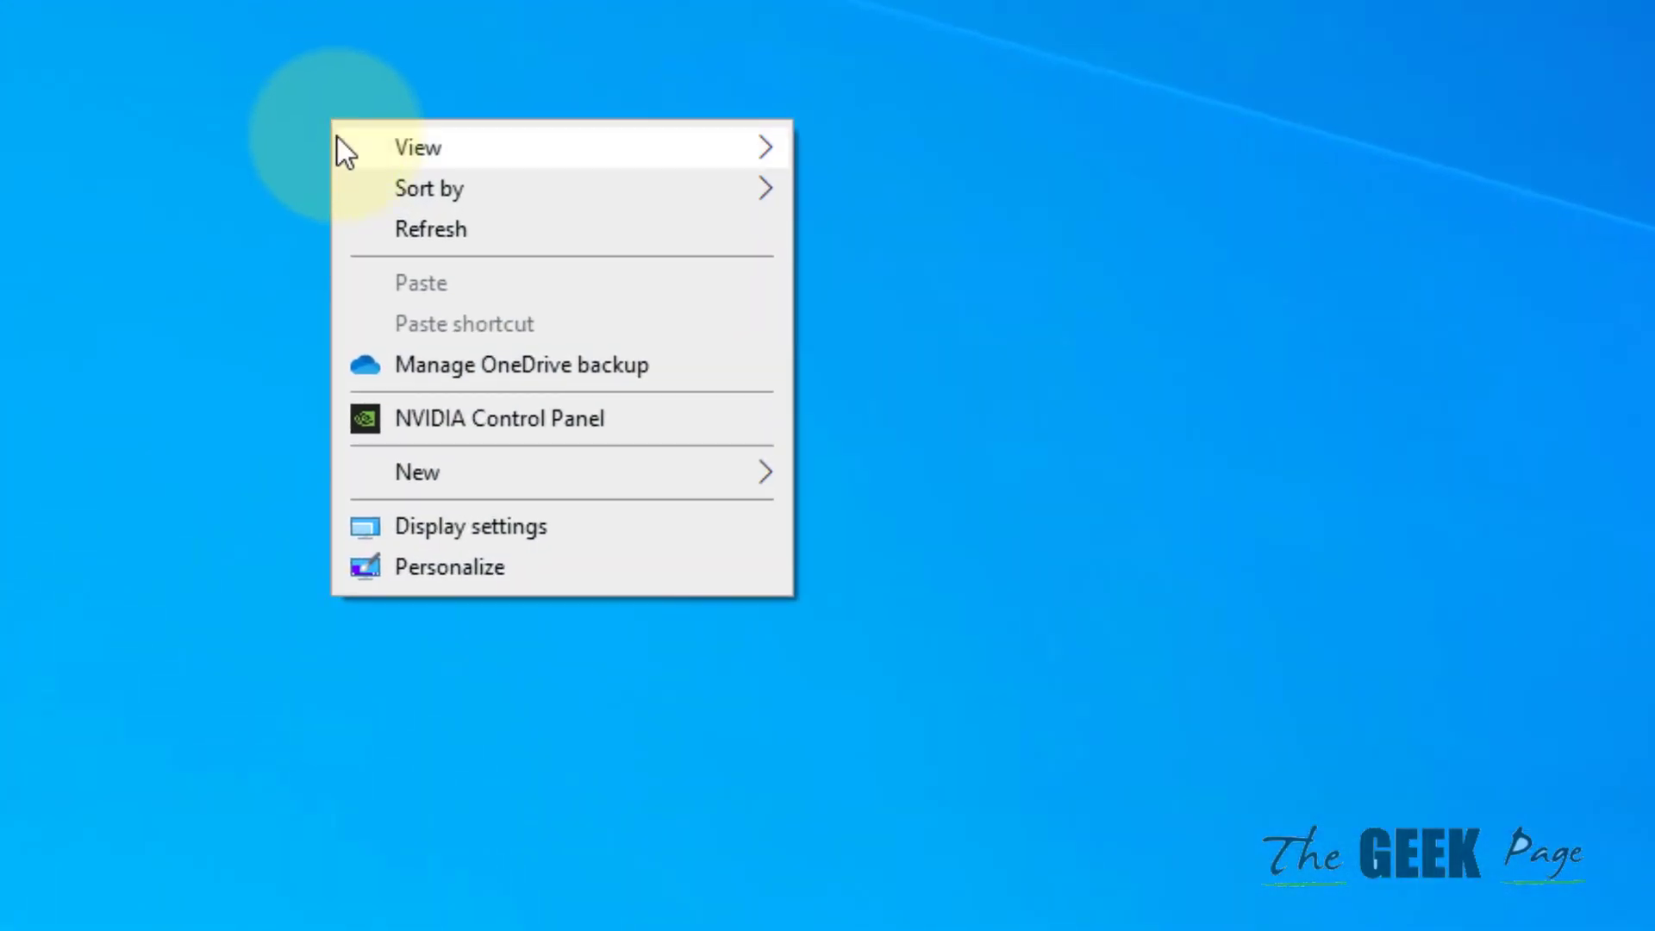
left_click(556, 432)
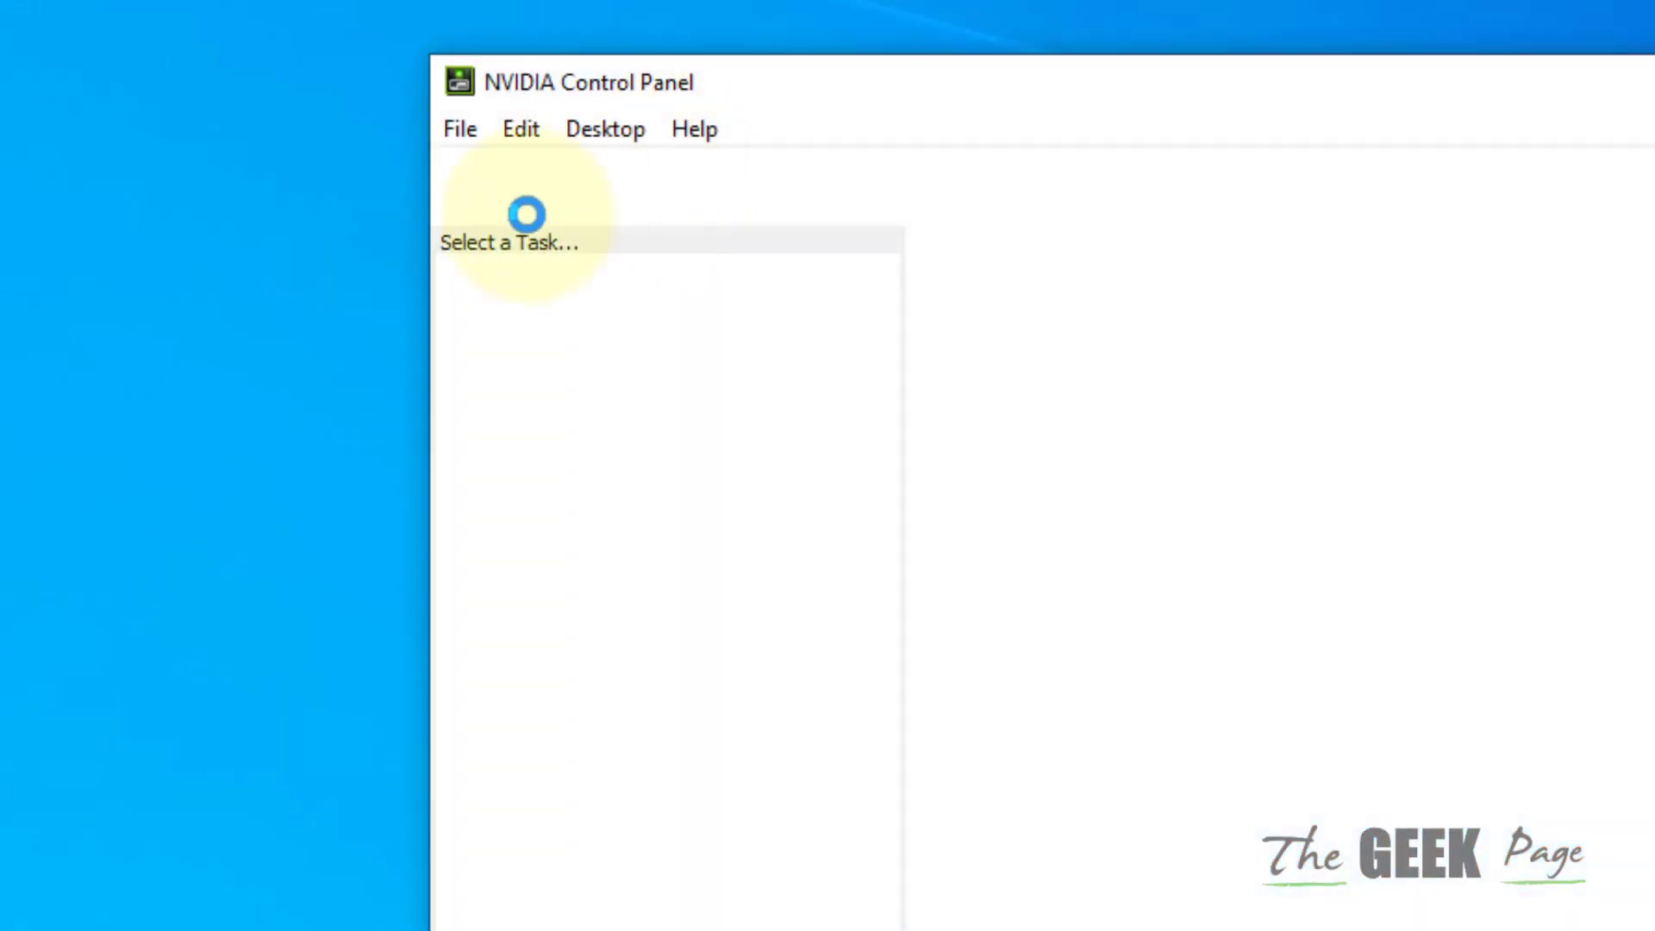
left_click(591, 346)
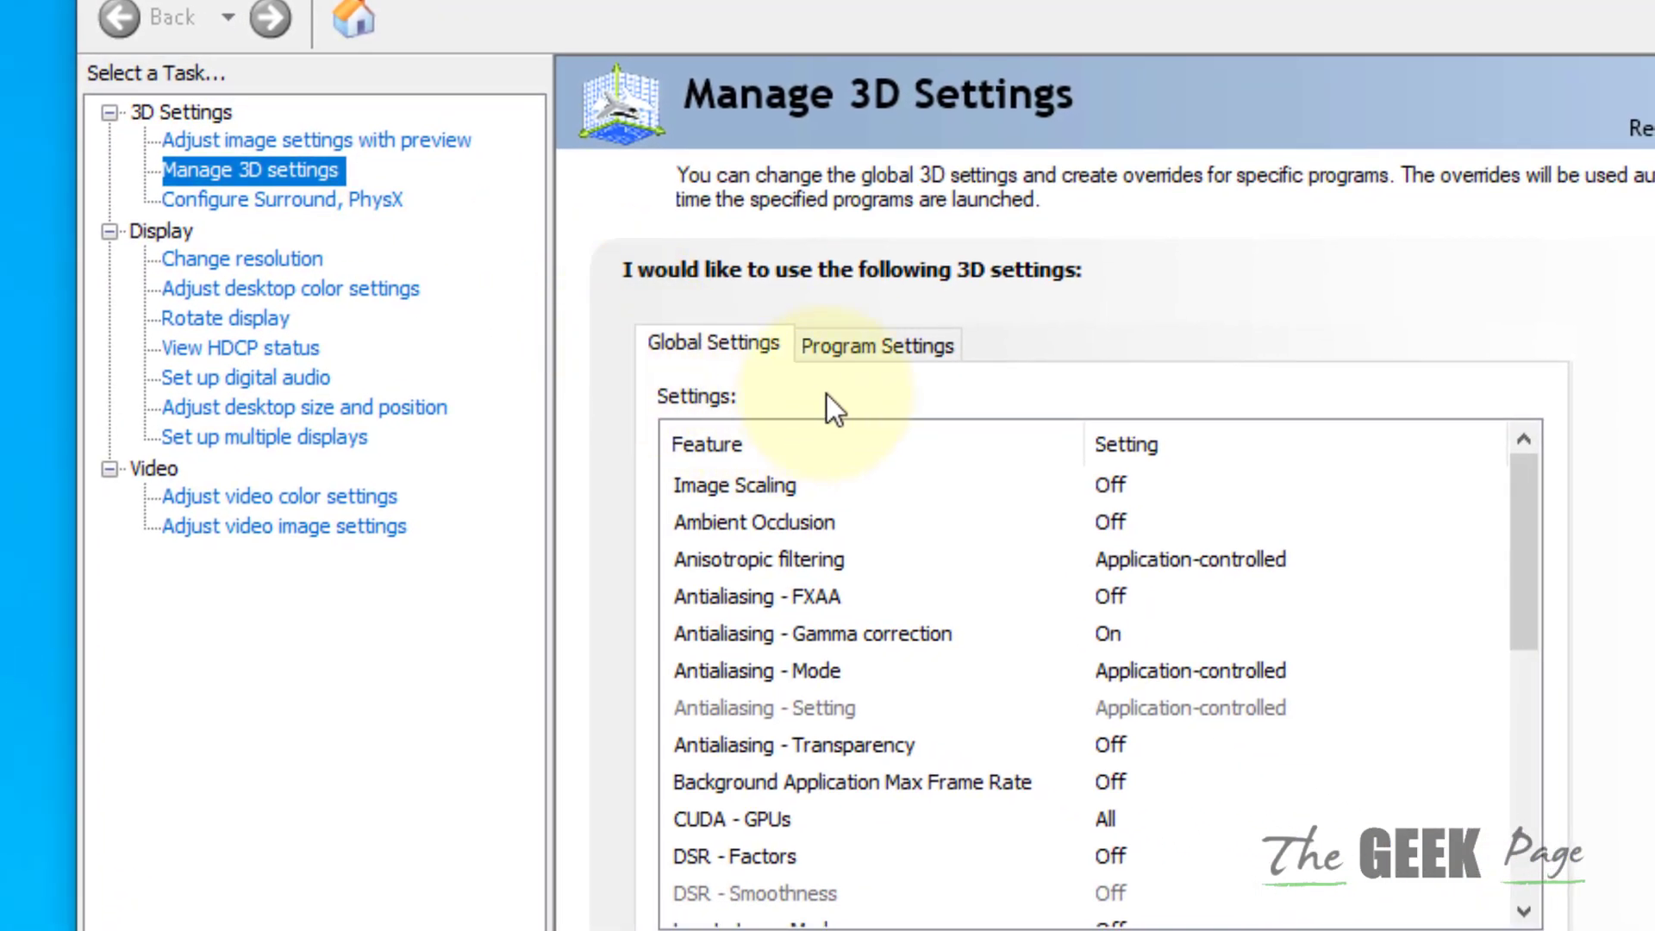
Step: For Valve Steam, turn Antialiasing - FXAA Off, apply, and close NVIDIA Control Panel
left_click(877, 349)
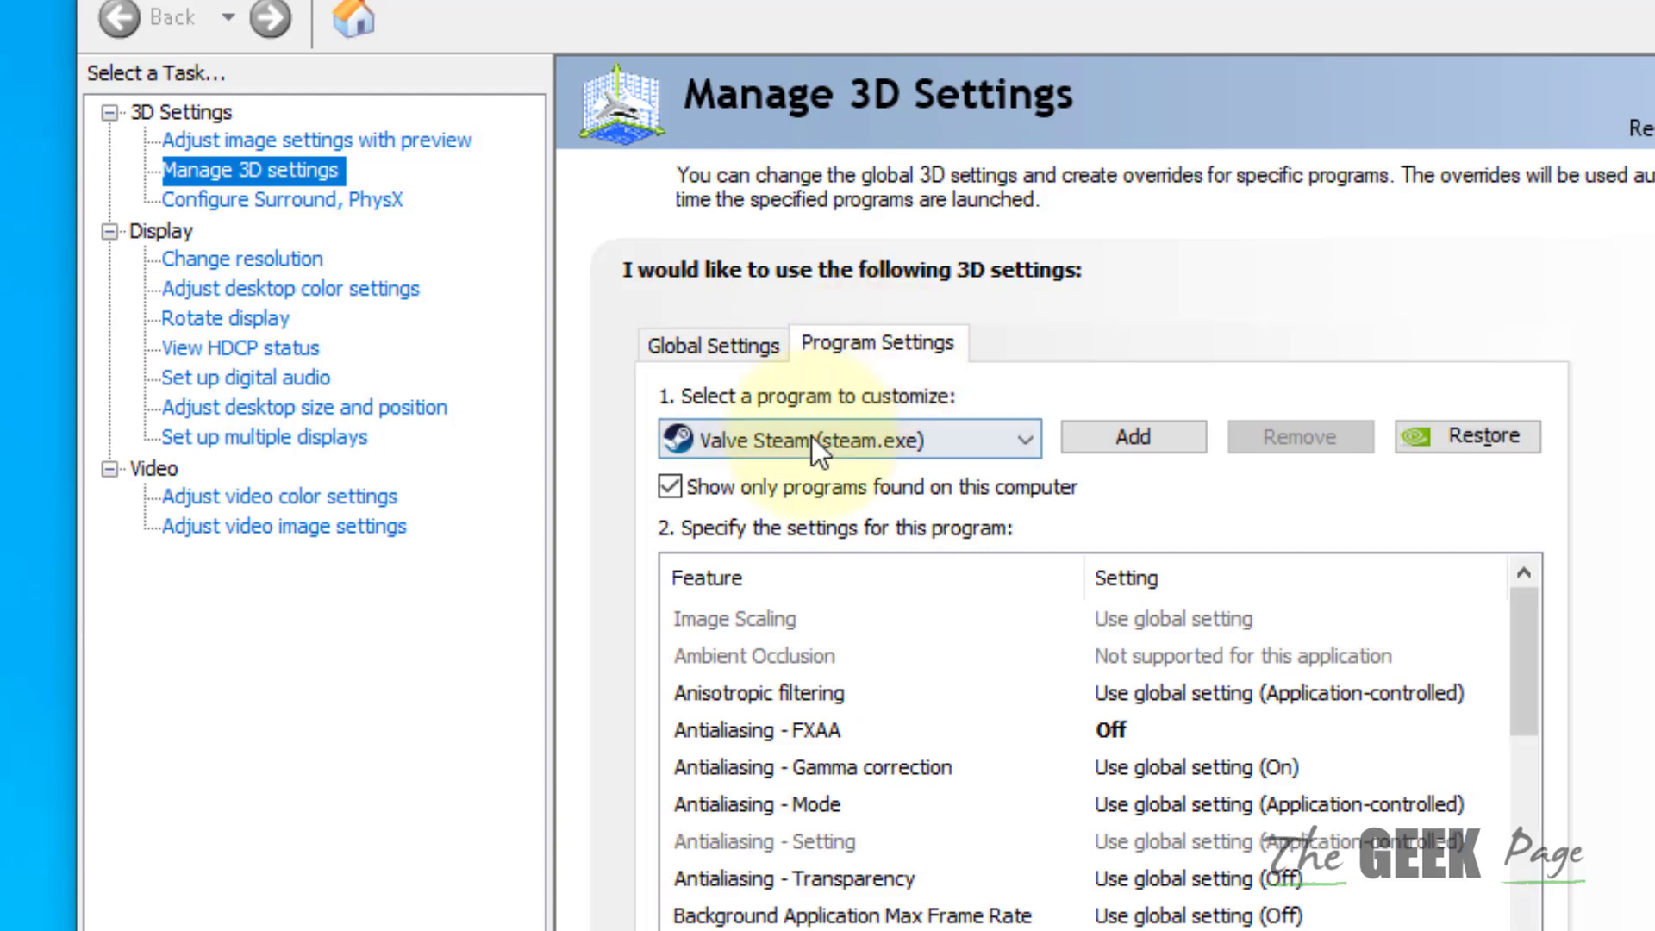
left_click(866, 442)
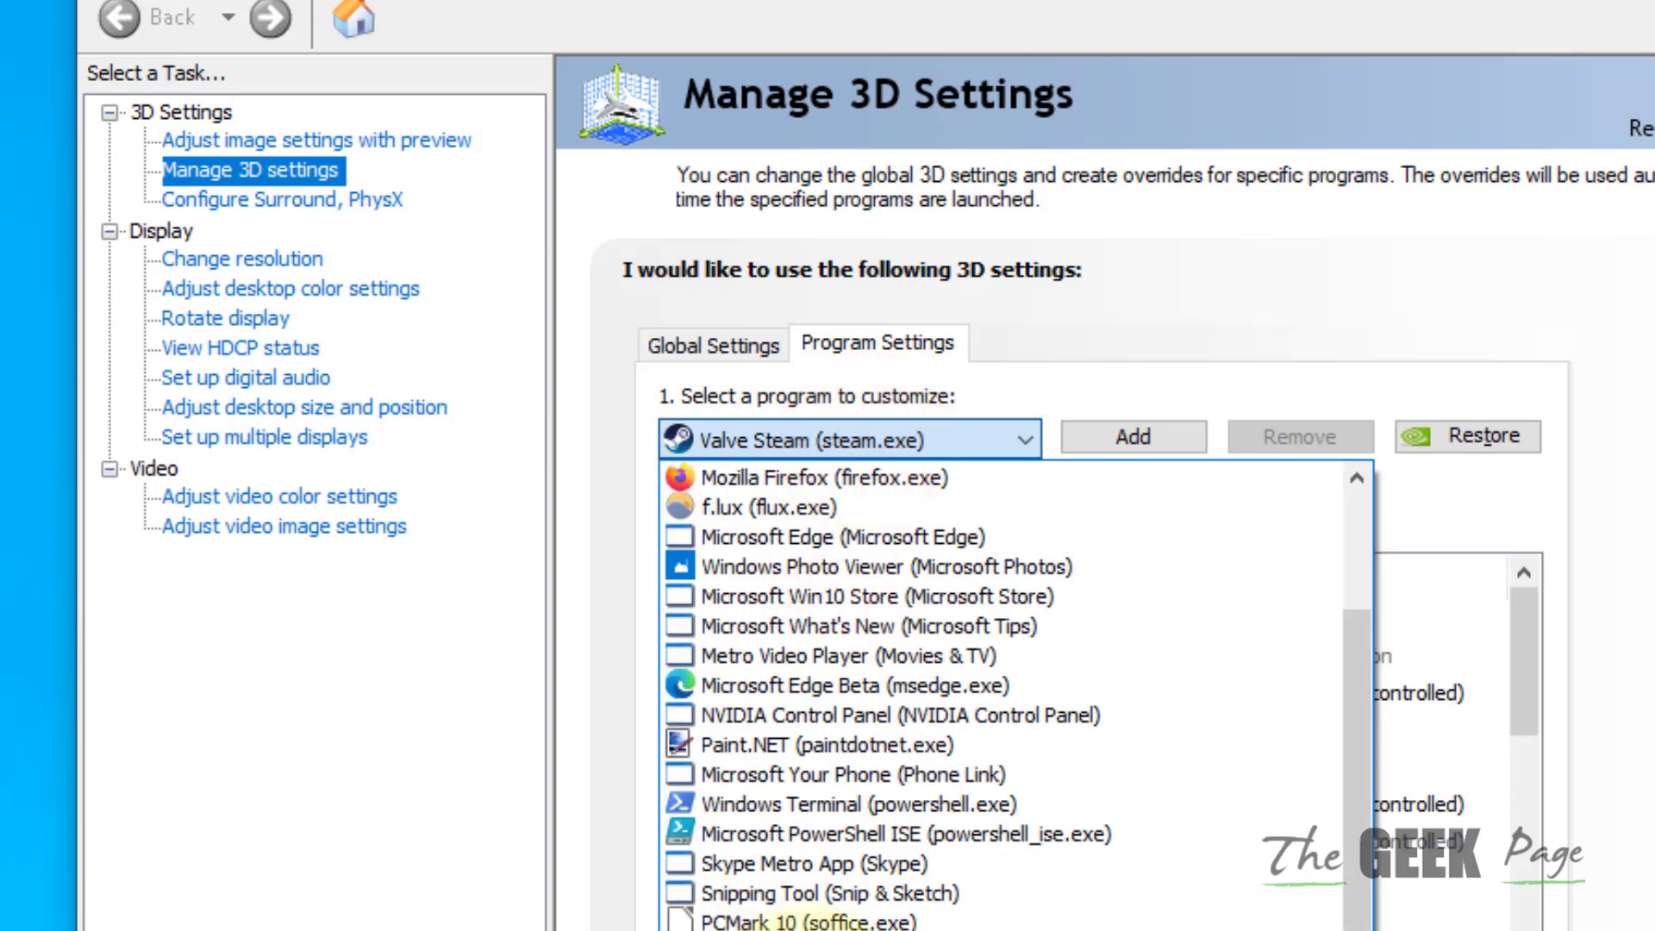
key("Escape")
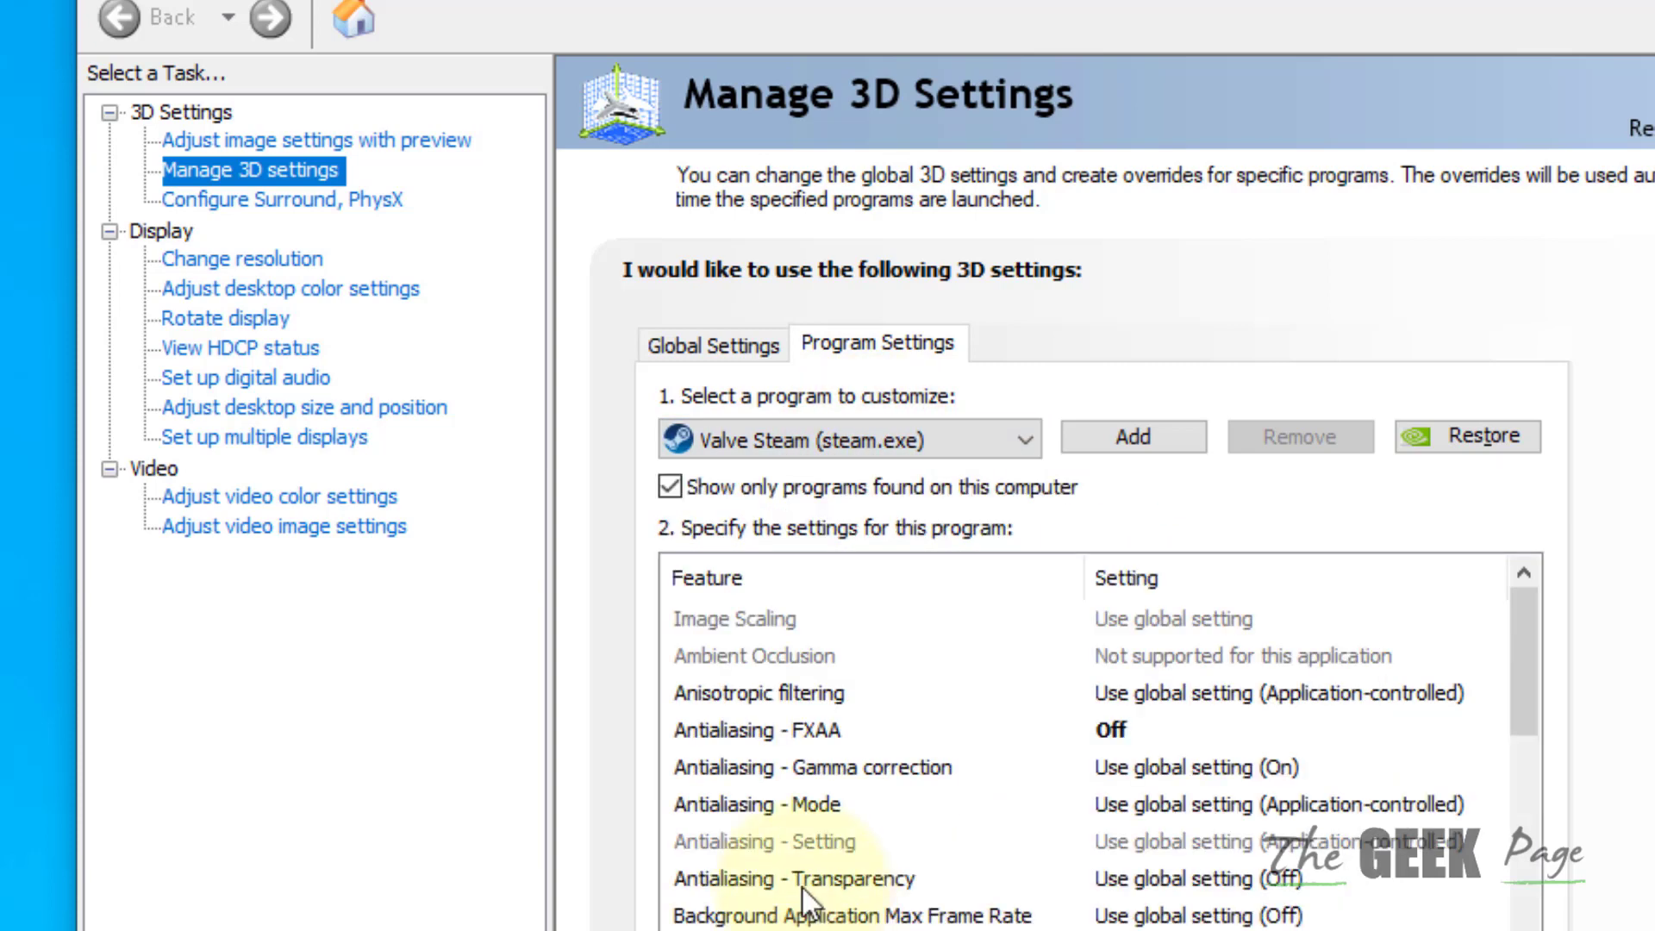
left_click(776, 740)
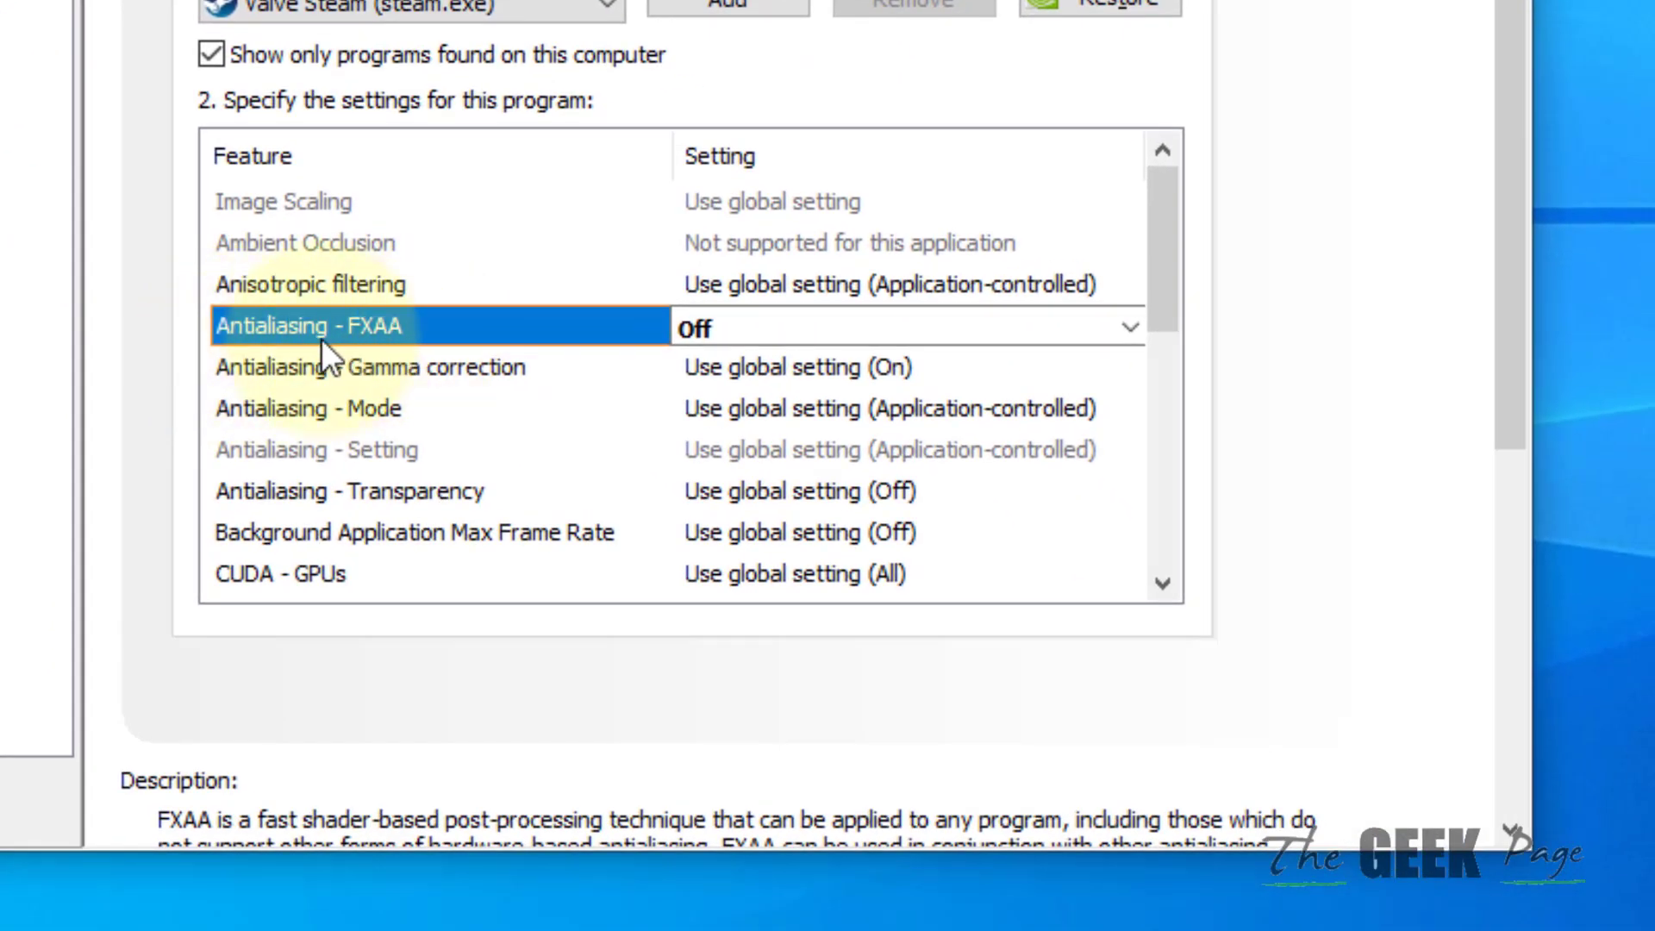
left_click(780, 325)
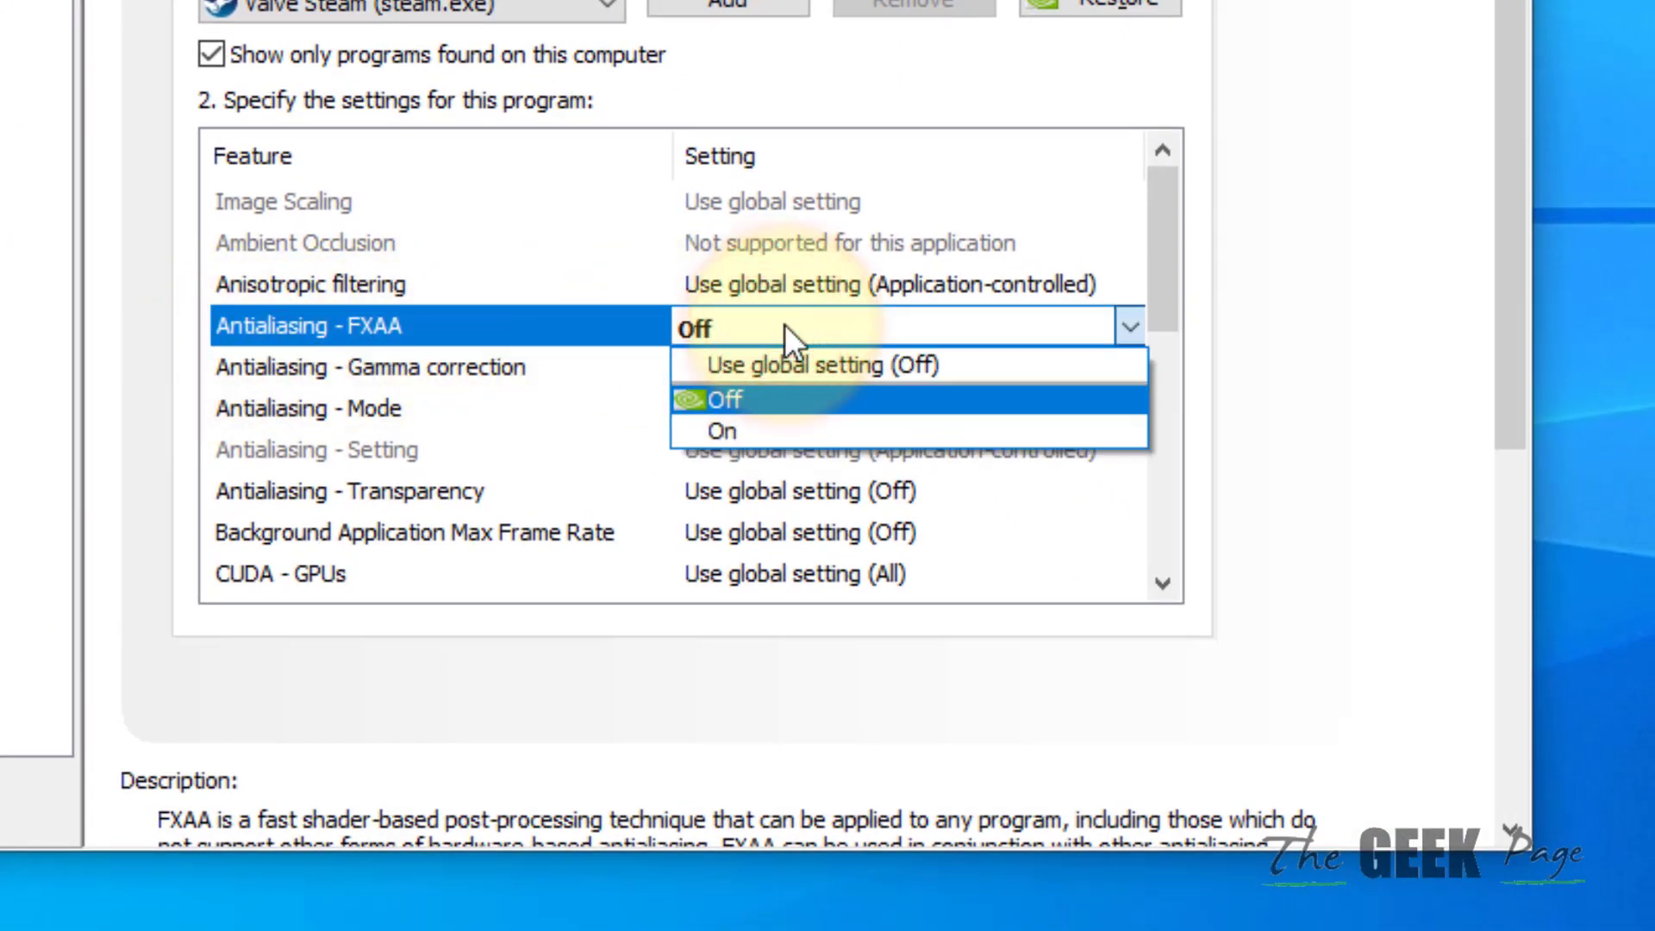
left_click(769, 400)
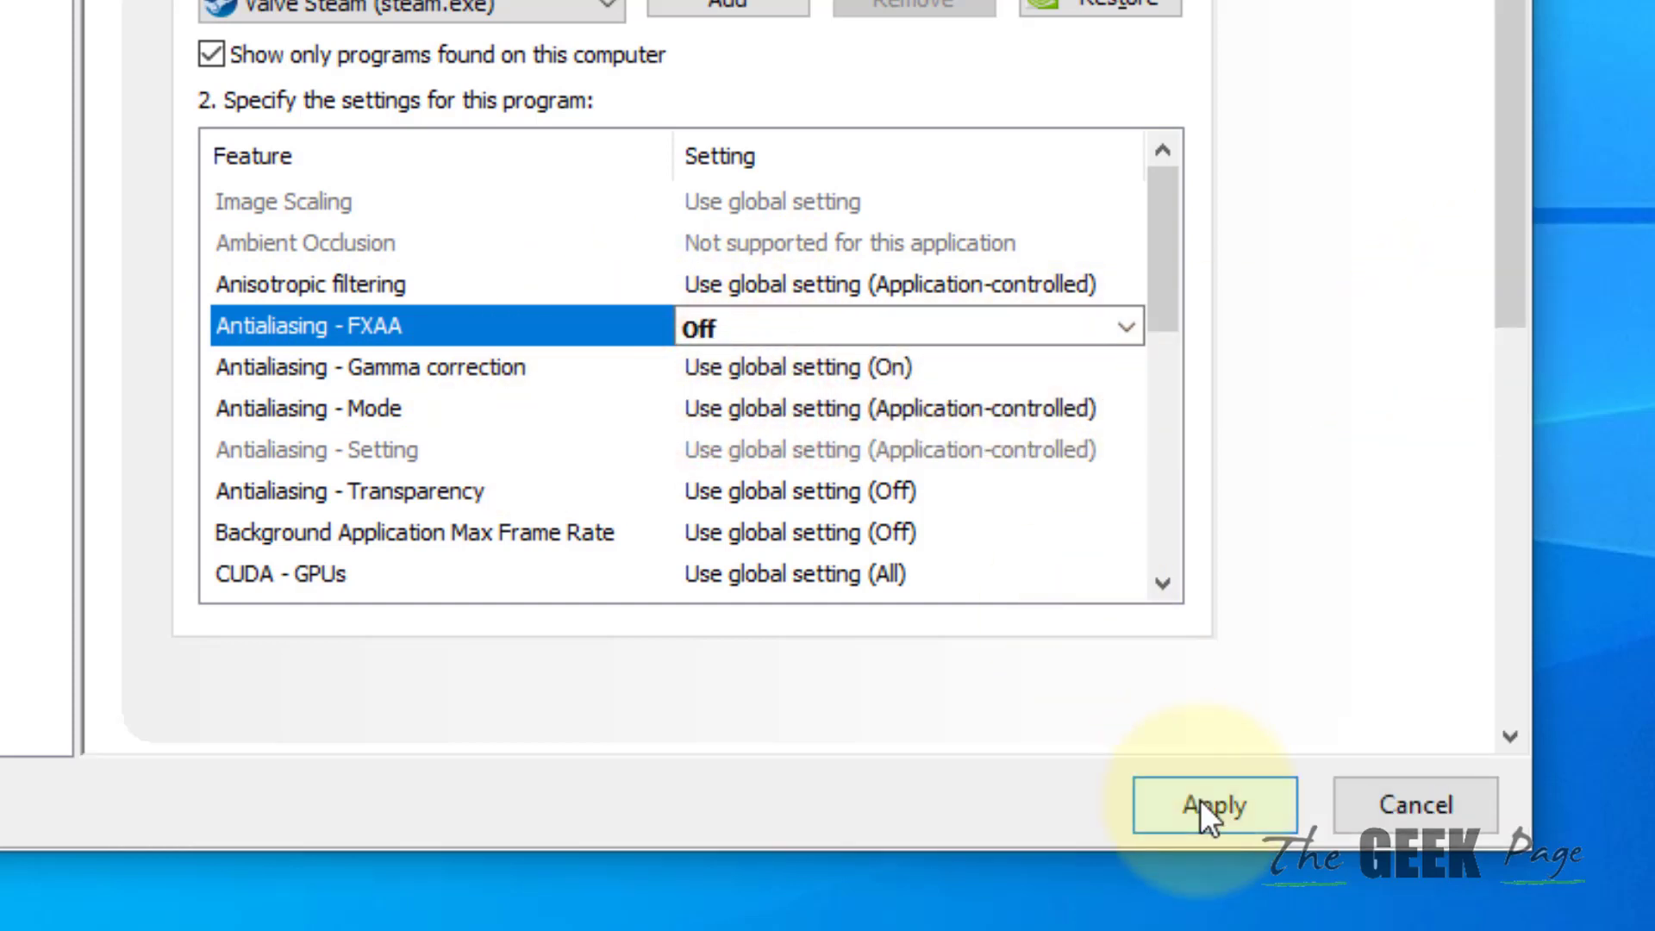
left_click(1201, 799)
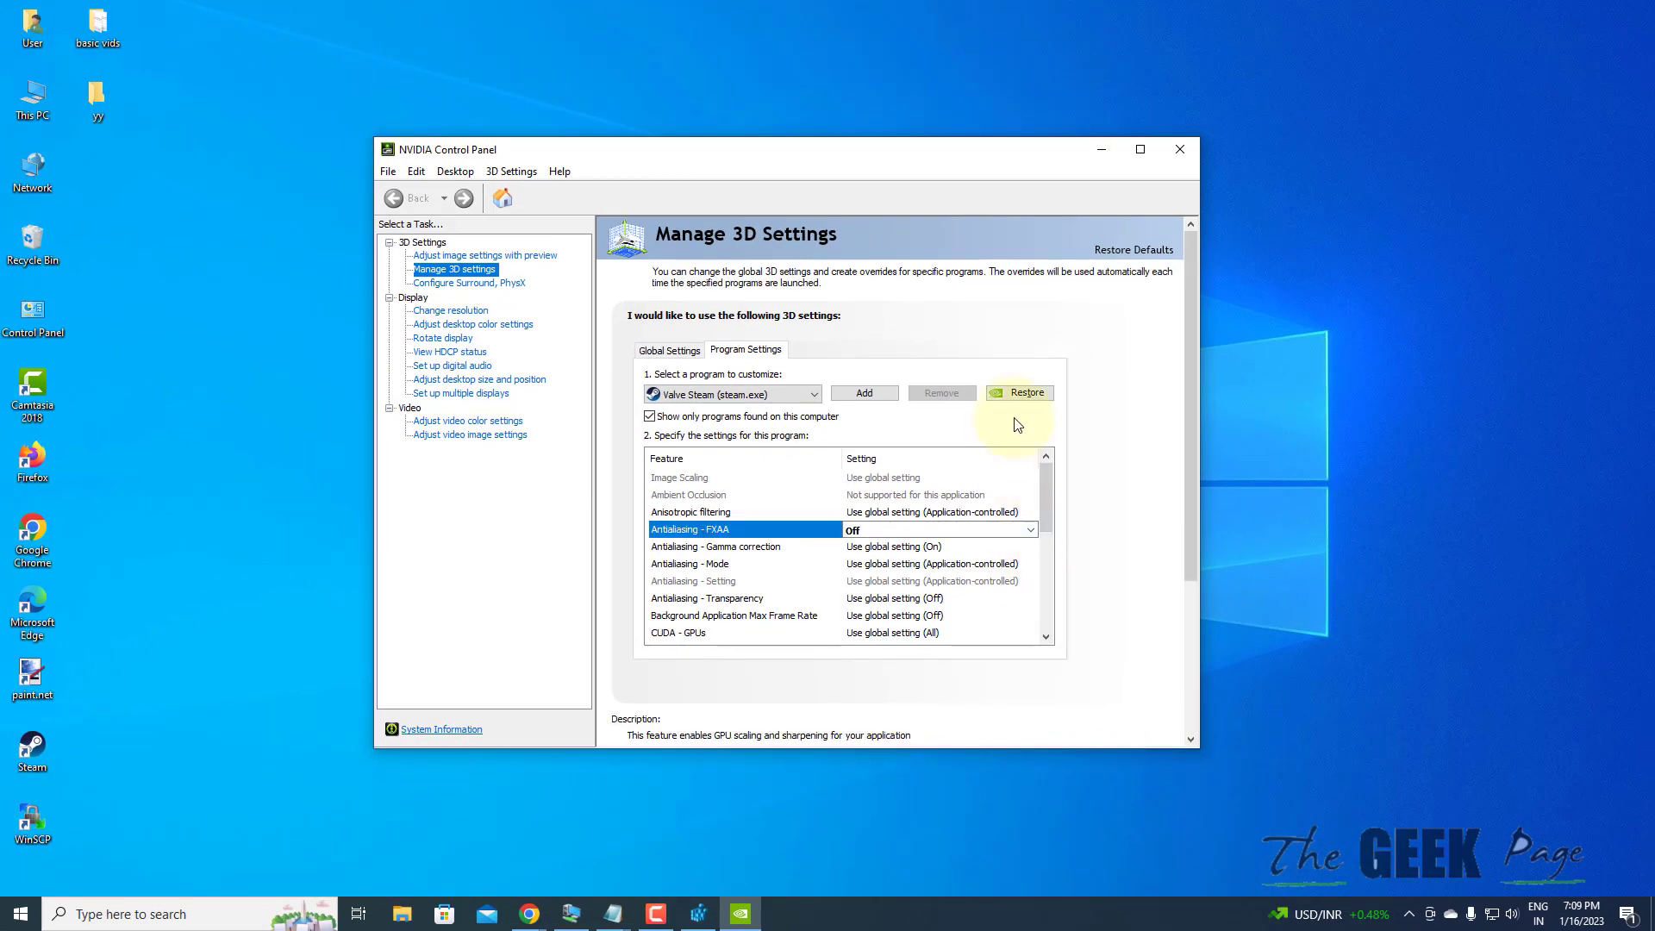
left_click(1181, 148)
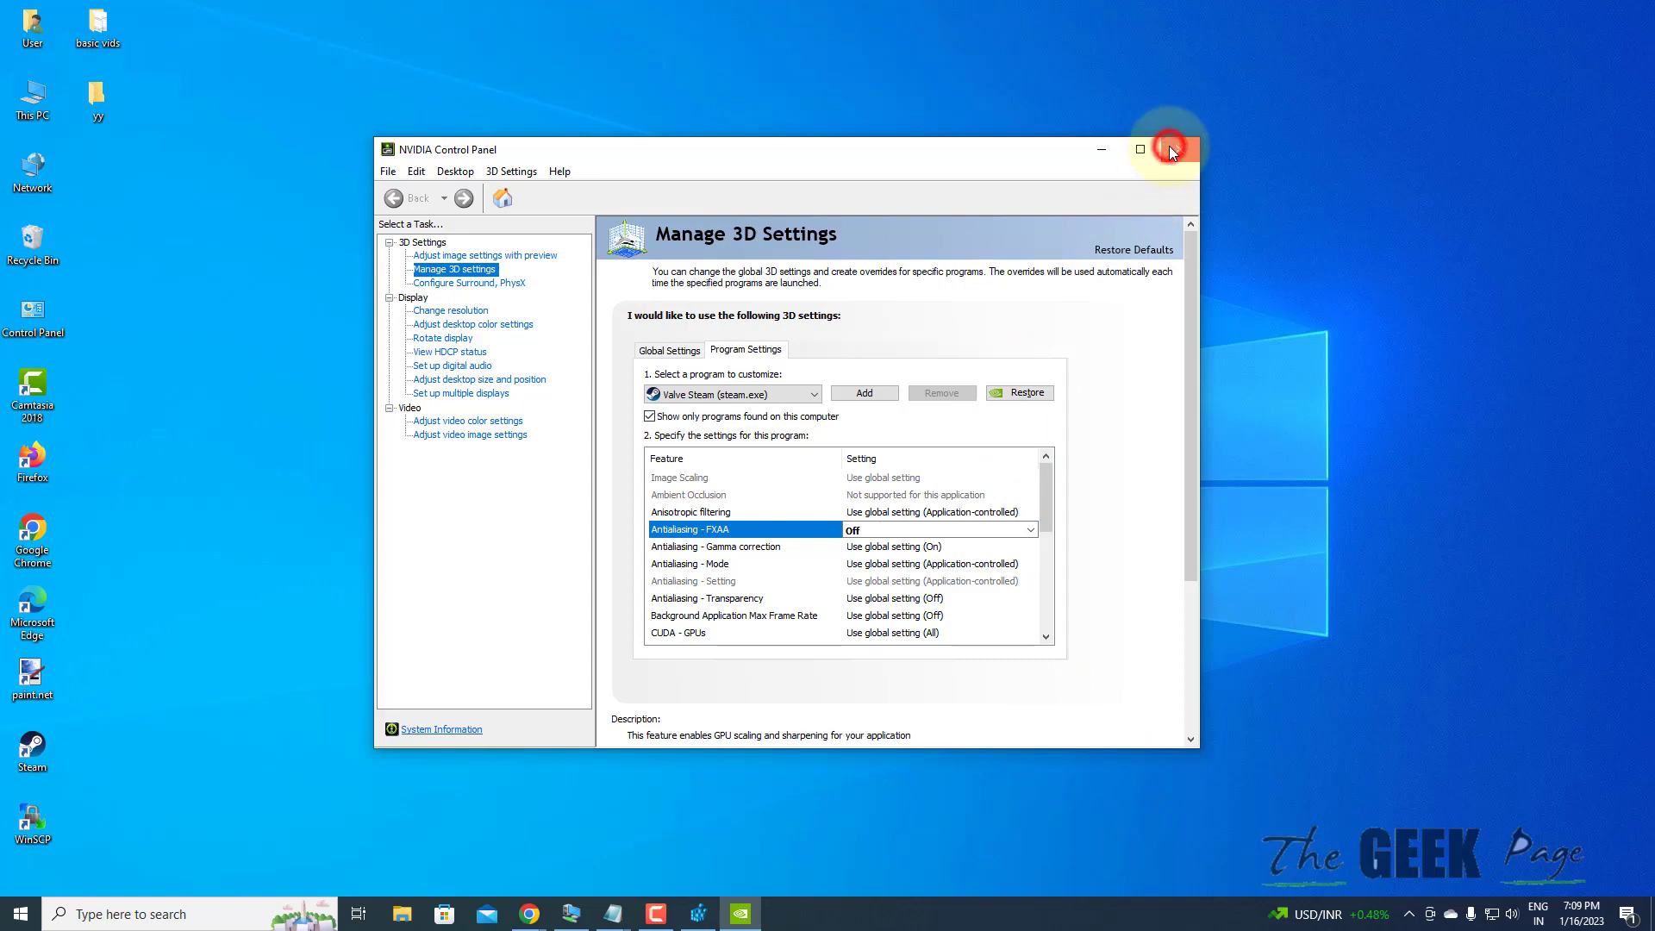
Step: Search for 'chrome' and bring up the Google Chrome result's context menu
left_click(191, 912)
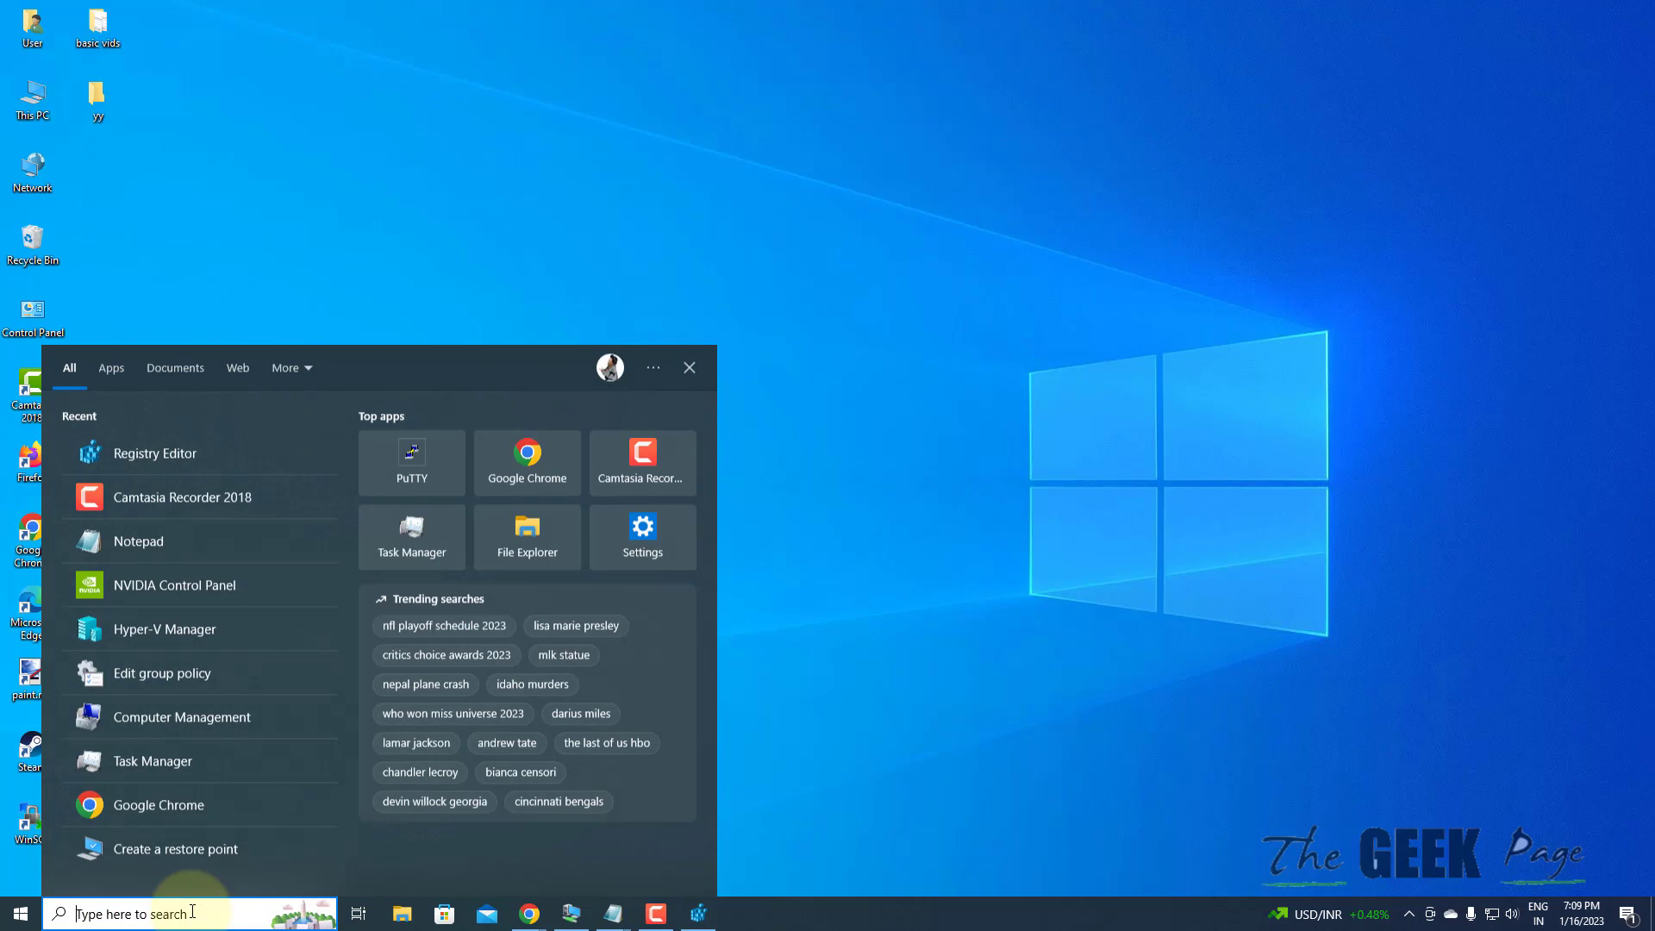
type("chrome")
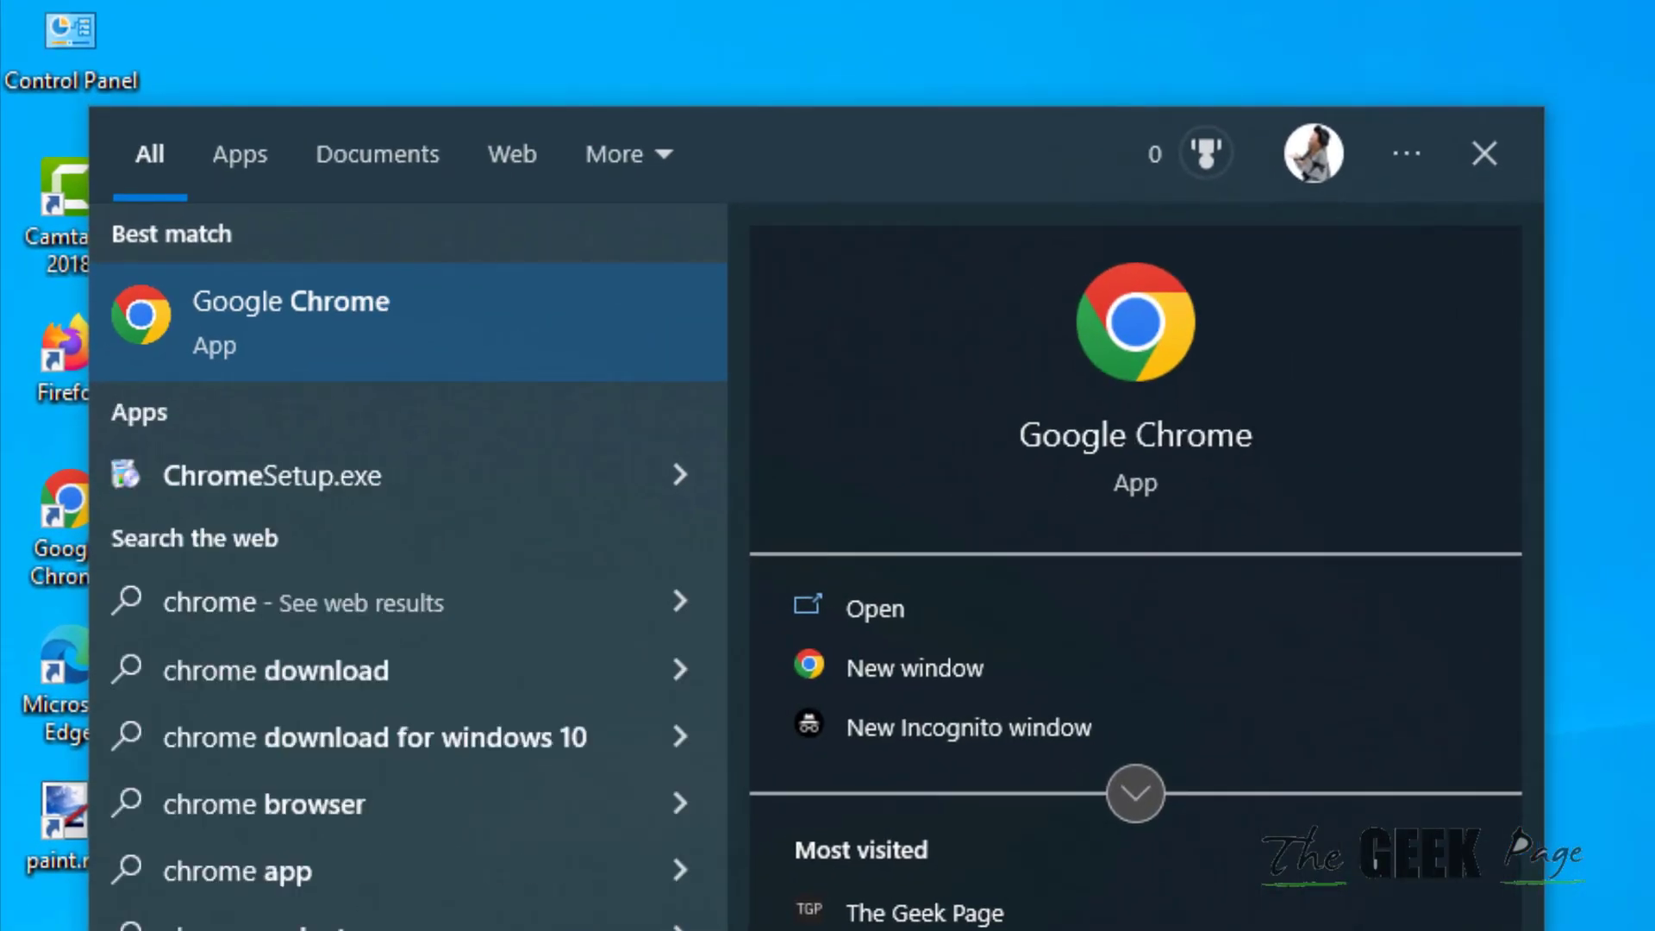
right_click(299, 359)
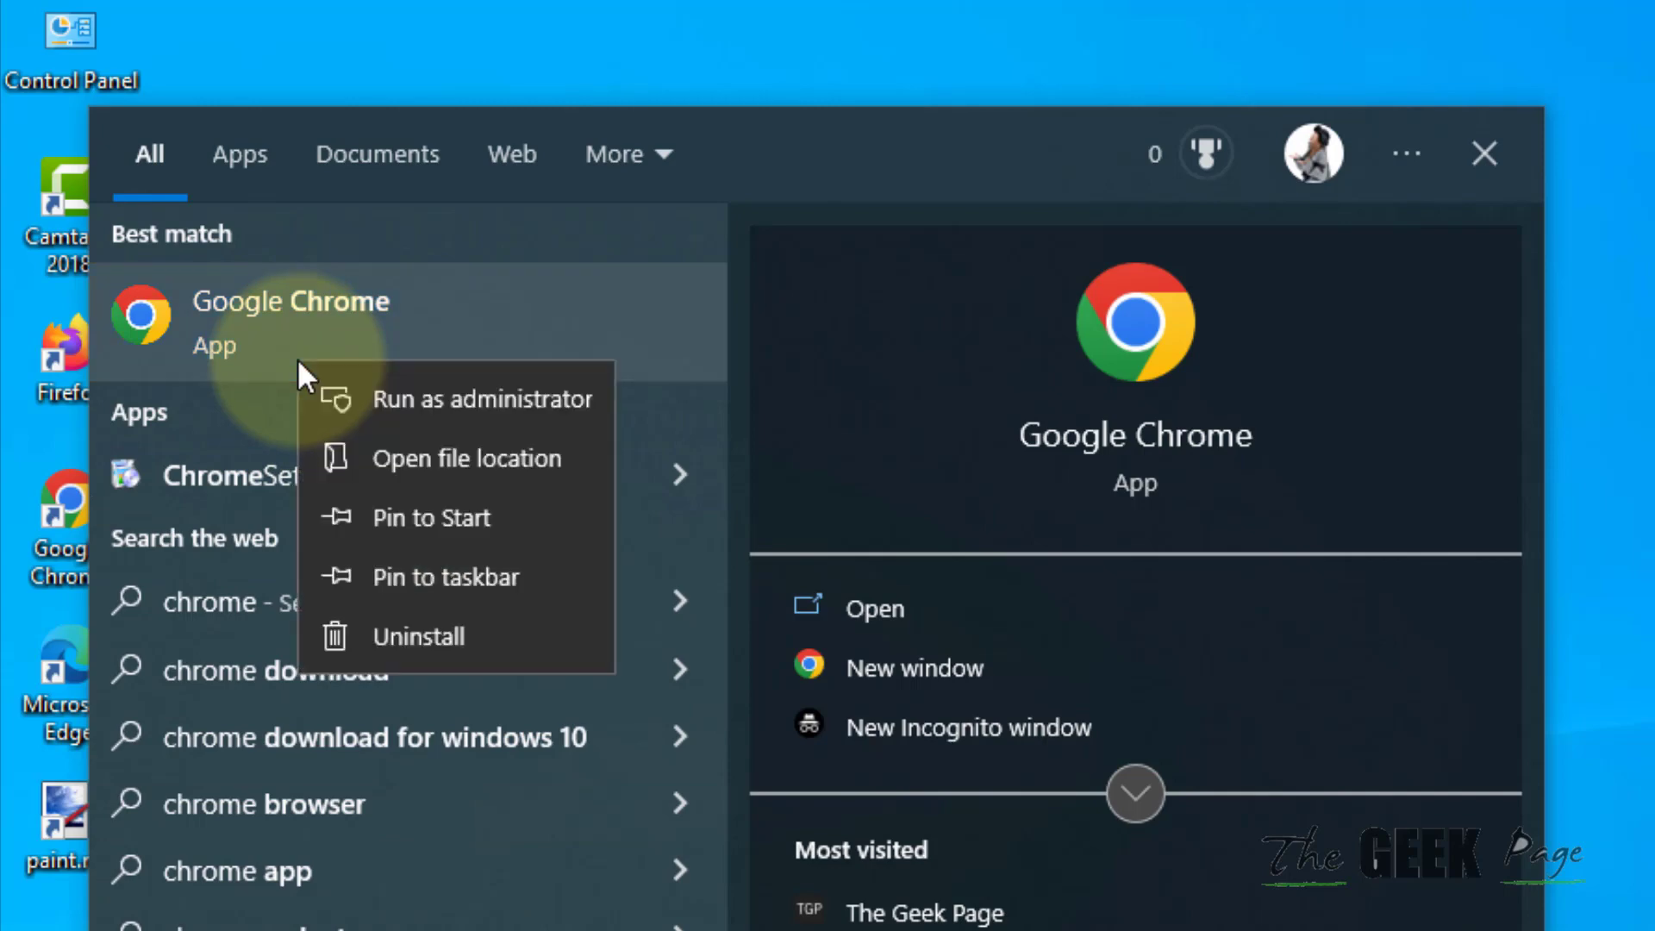
Step: Follow the Chrome shortcut to its Application folder and open chrome.exe's Properties
left_click(484, 470)
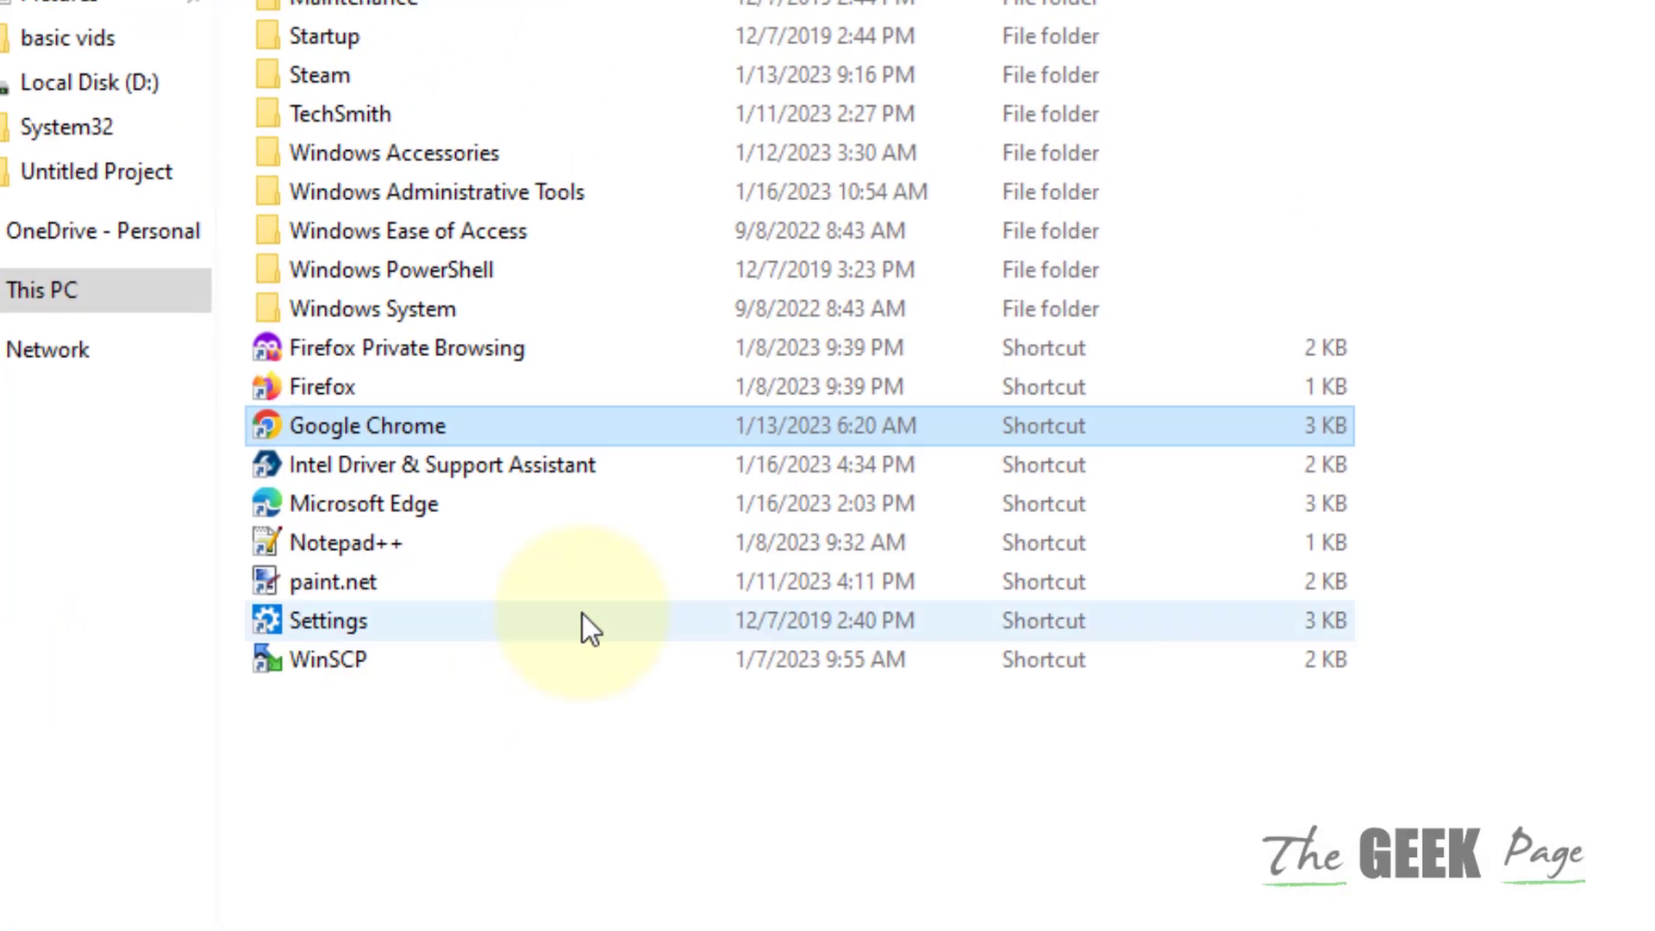
right_click(438, 432)
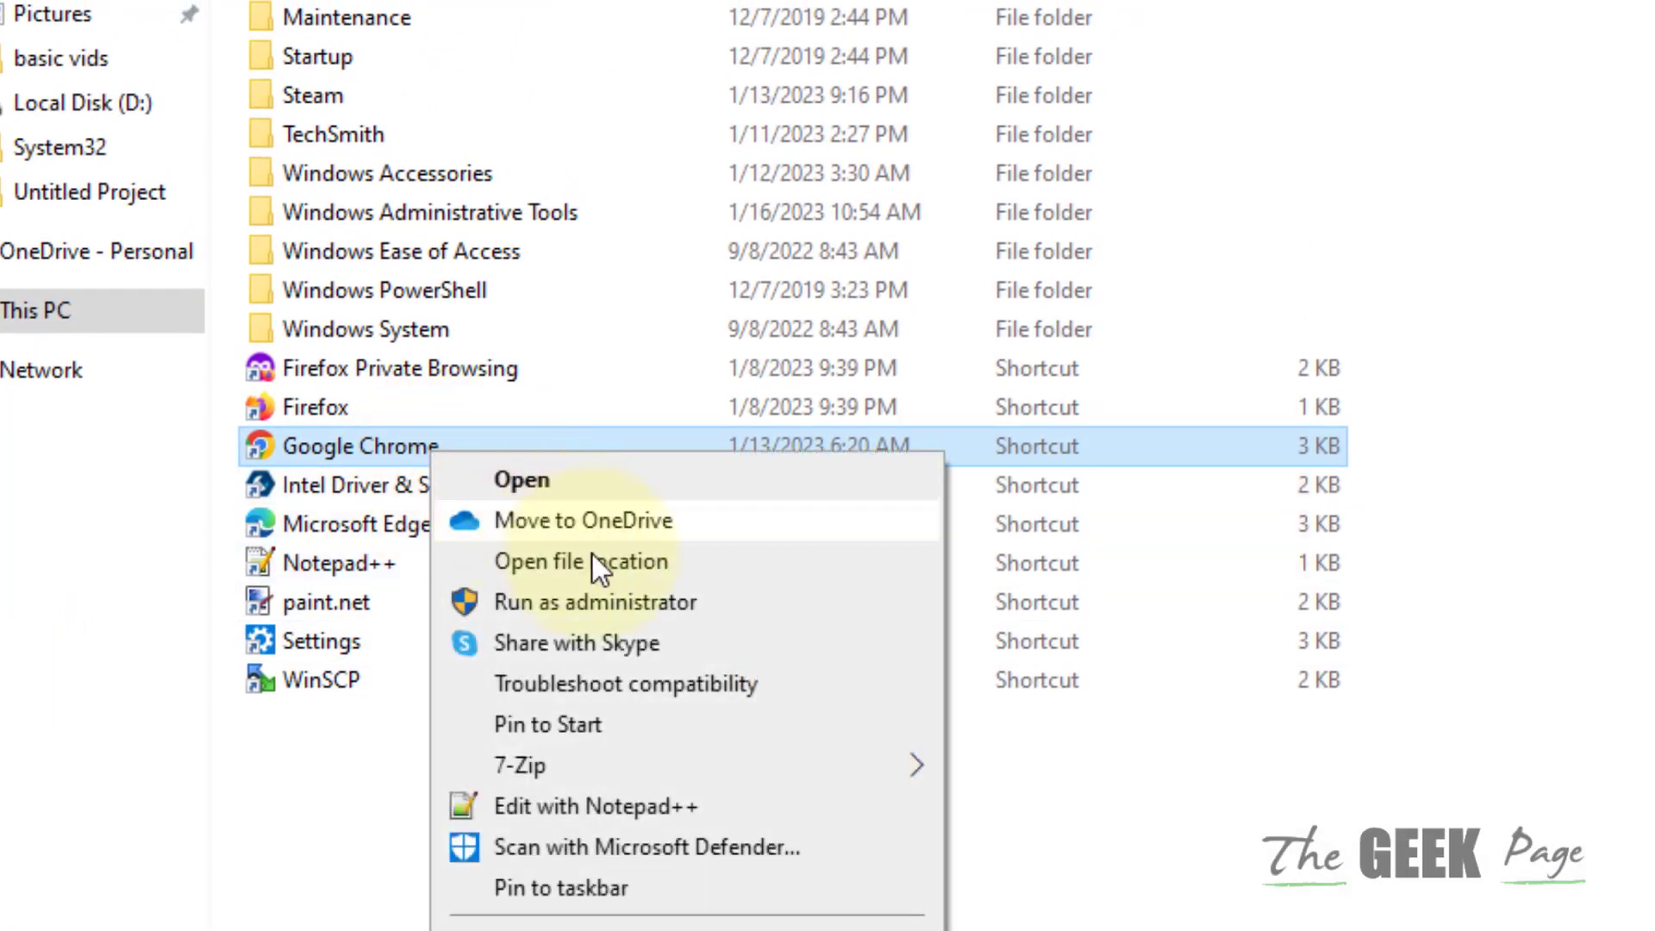
left_click(632, 567)
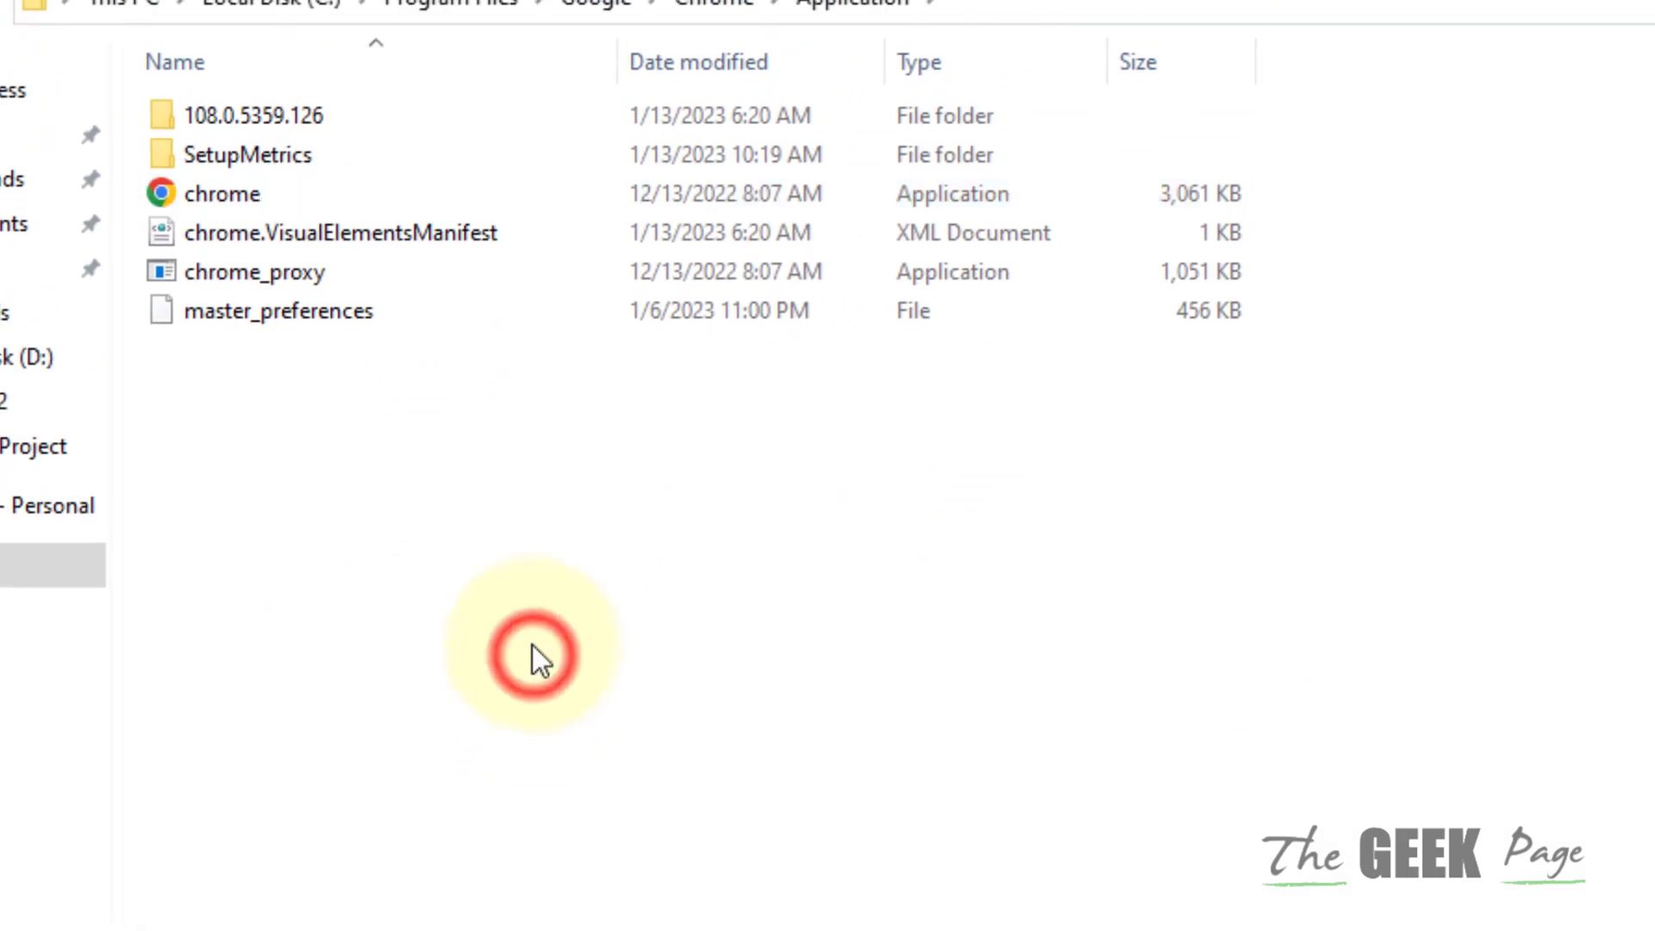
right_click(249, 210)
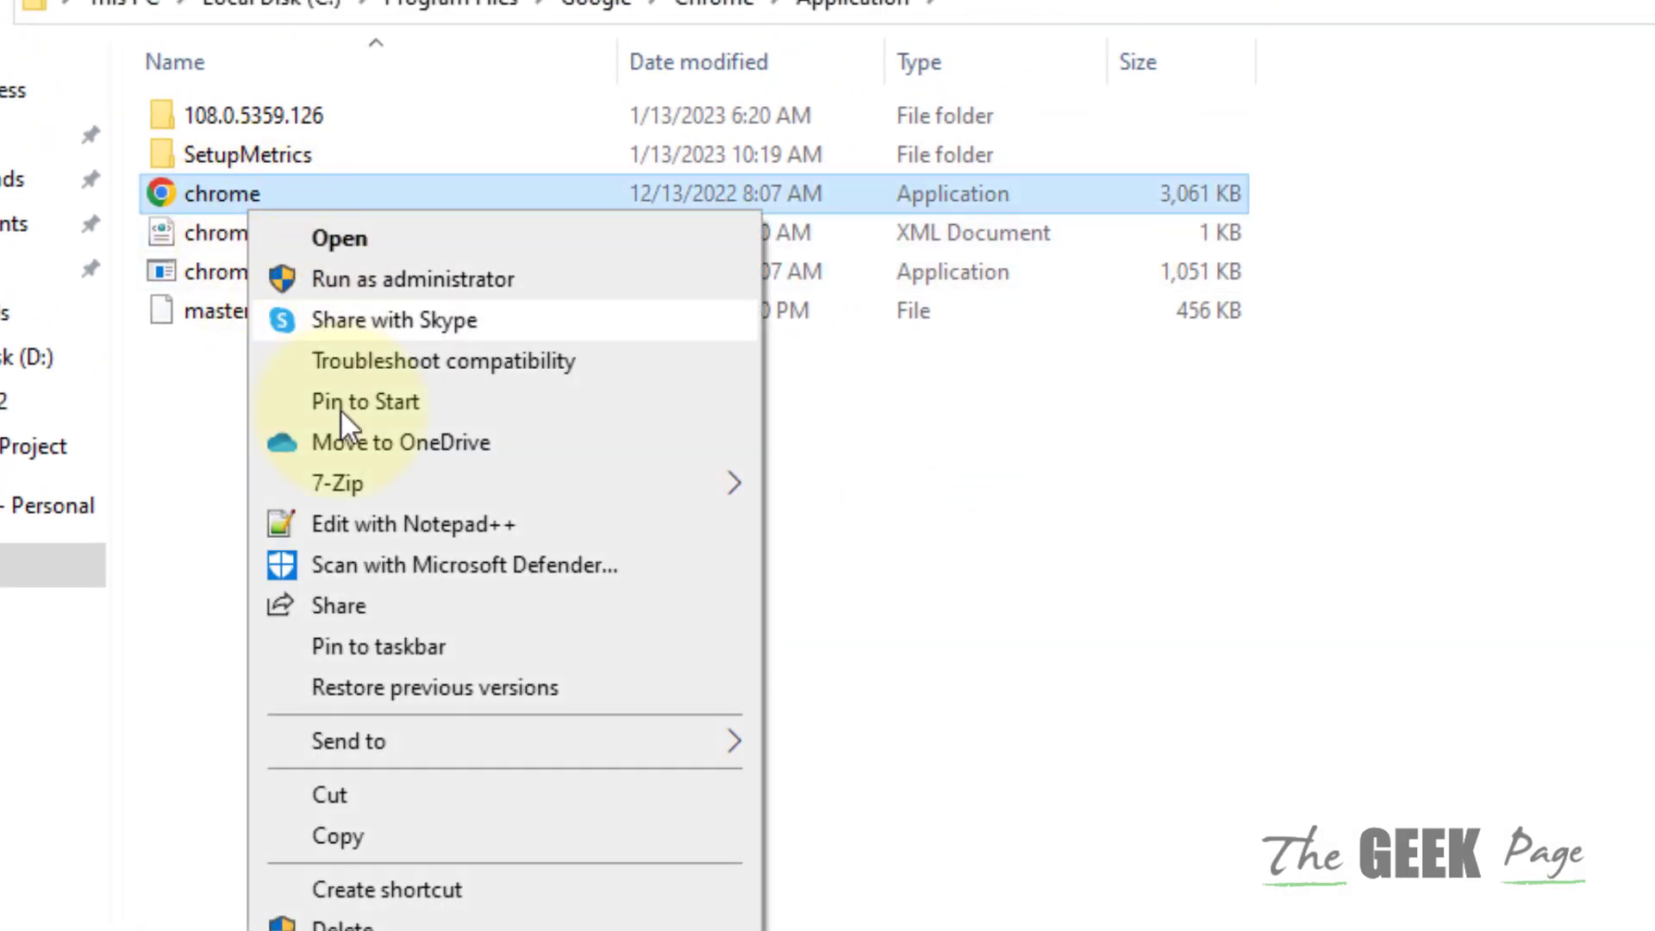
left_click(346, 929)
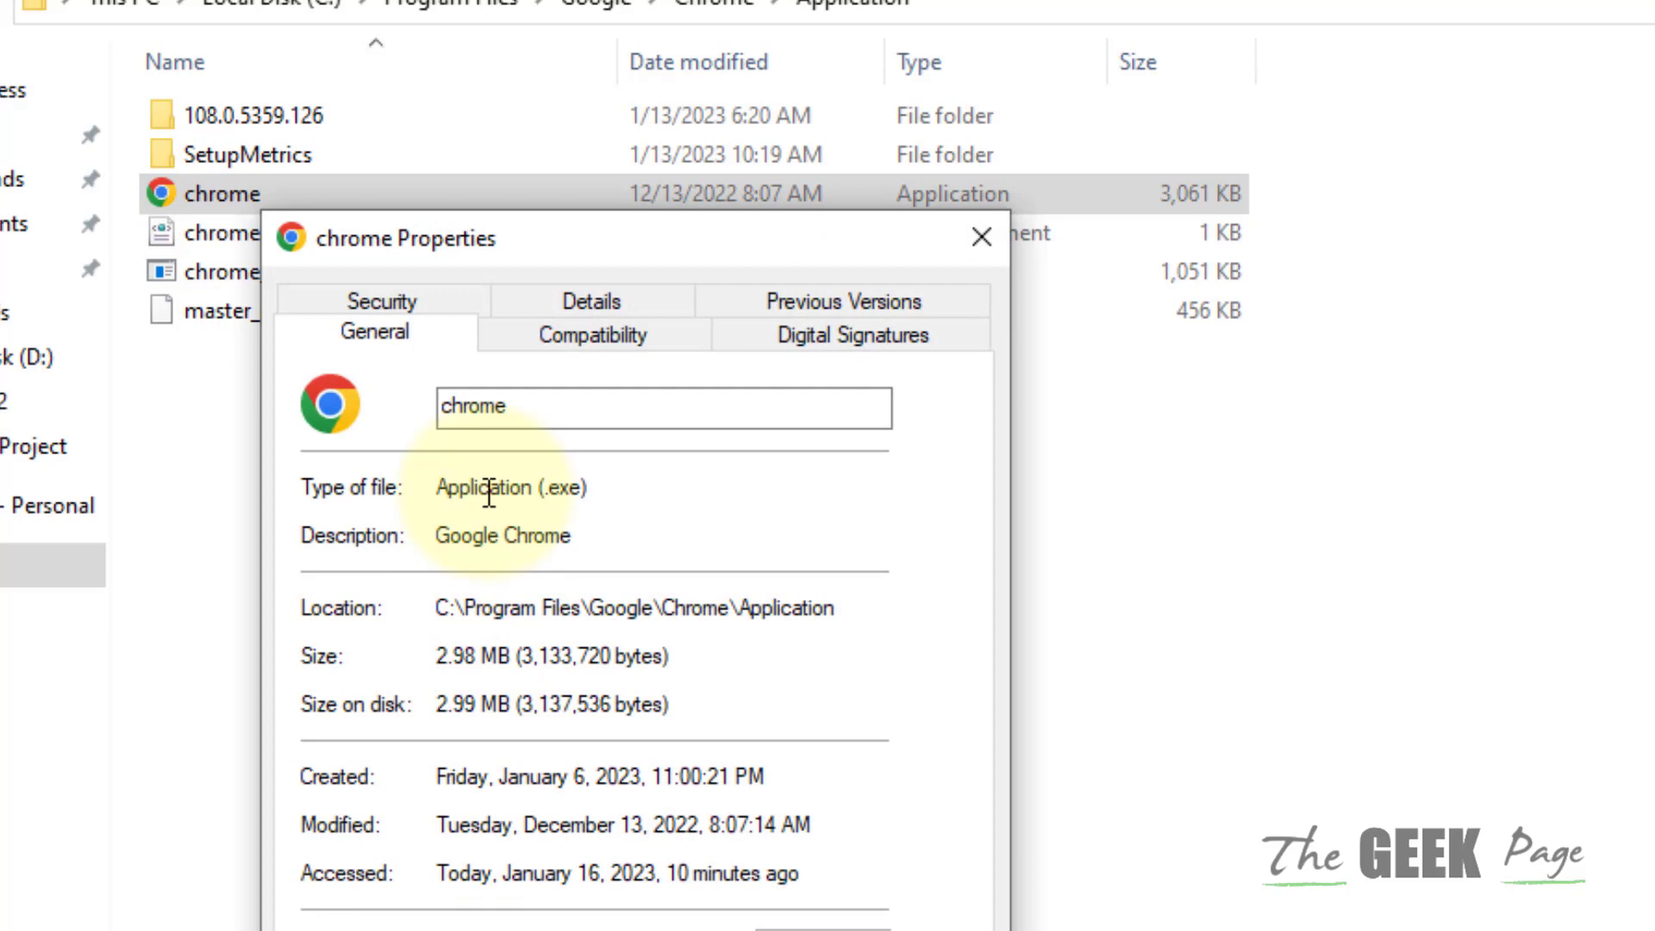
Step: Enable Chrome's program DPI fix and high DPI scaling override performed by Application
left_click(596, 337)
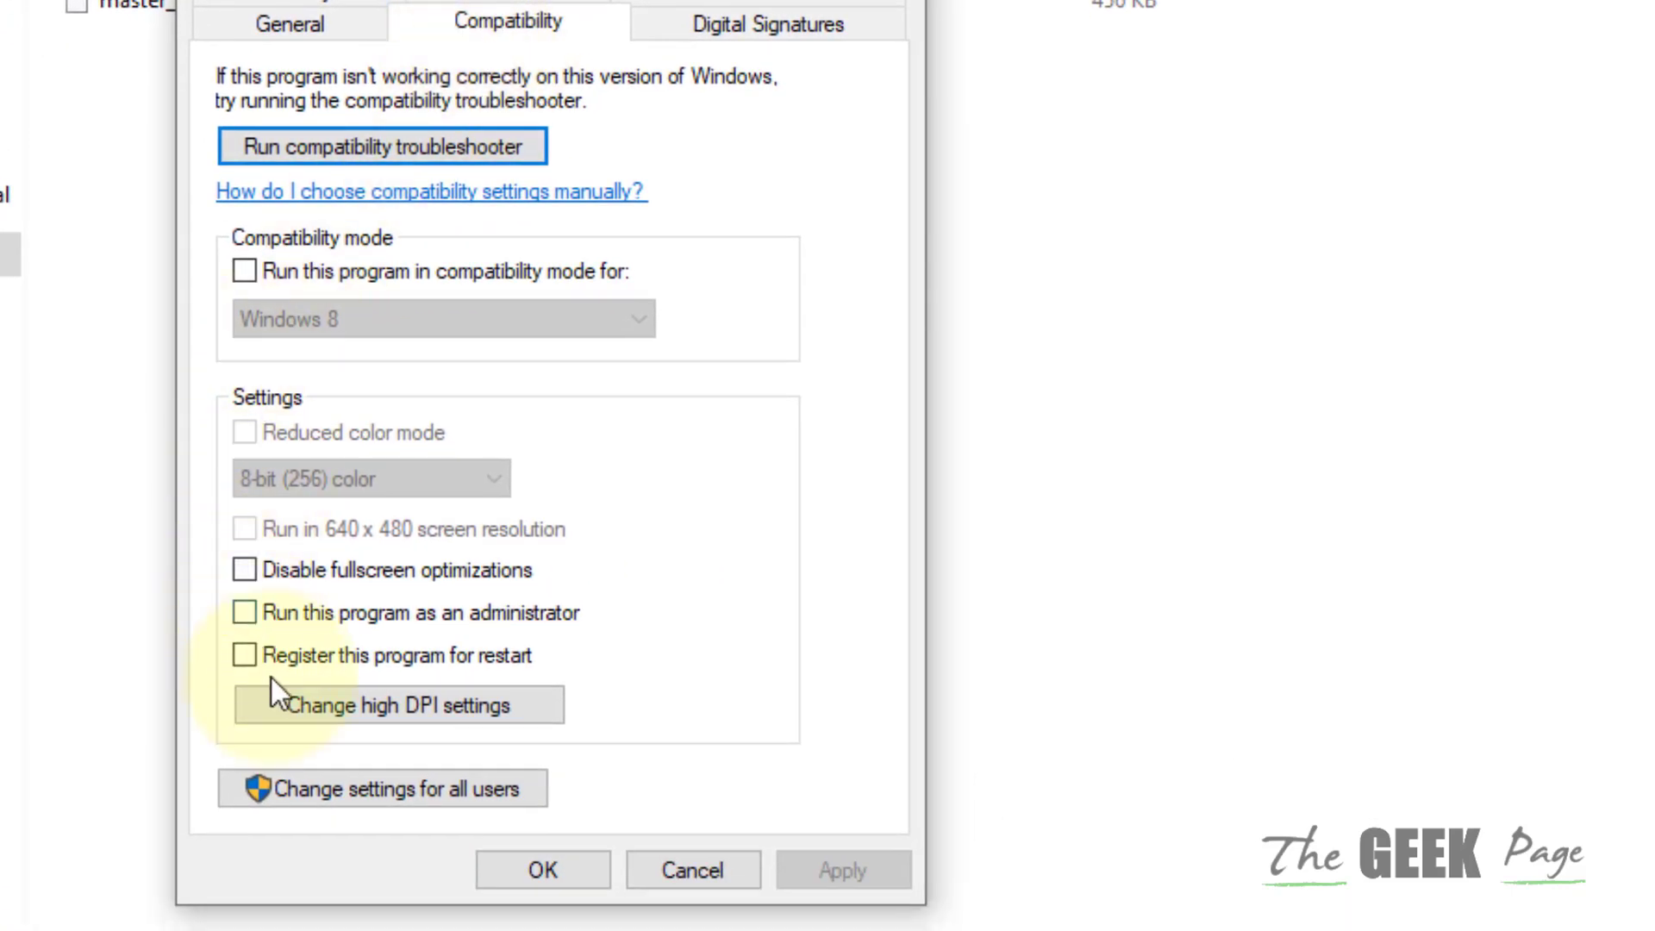
left_click(404, 712)
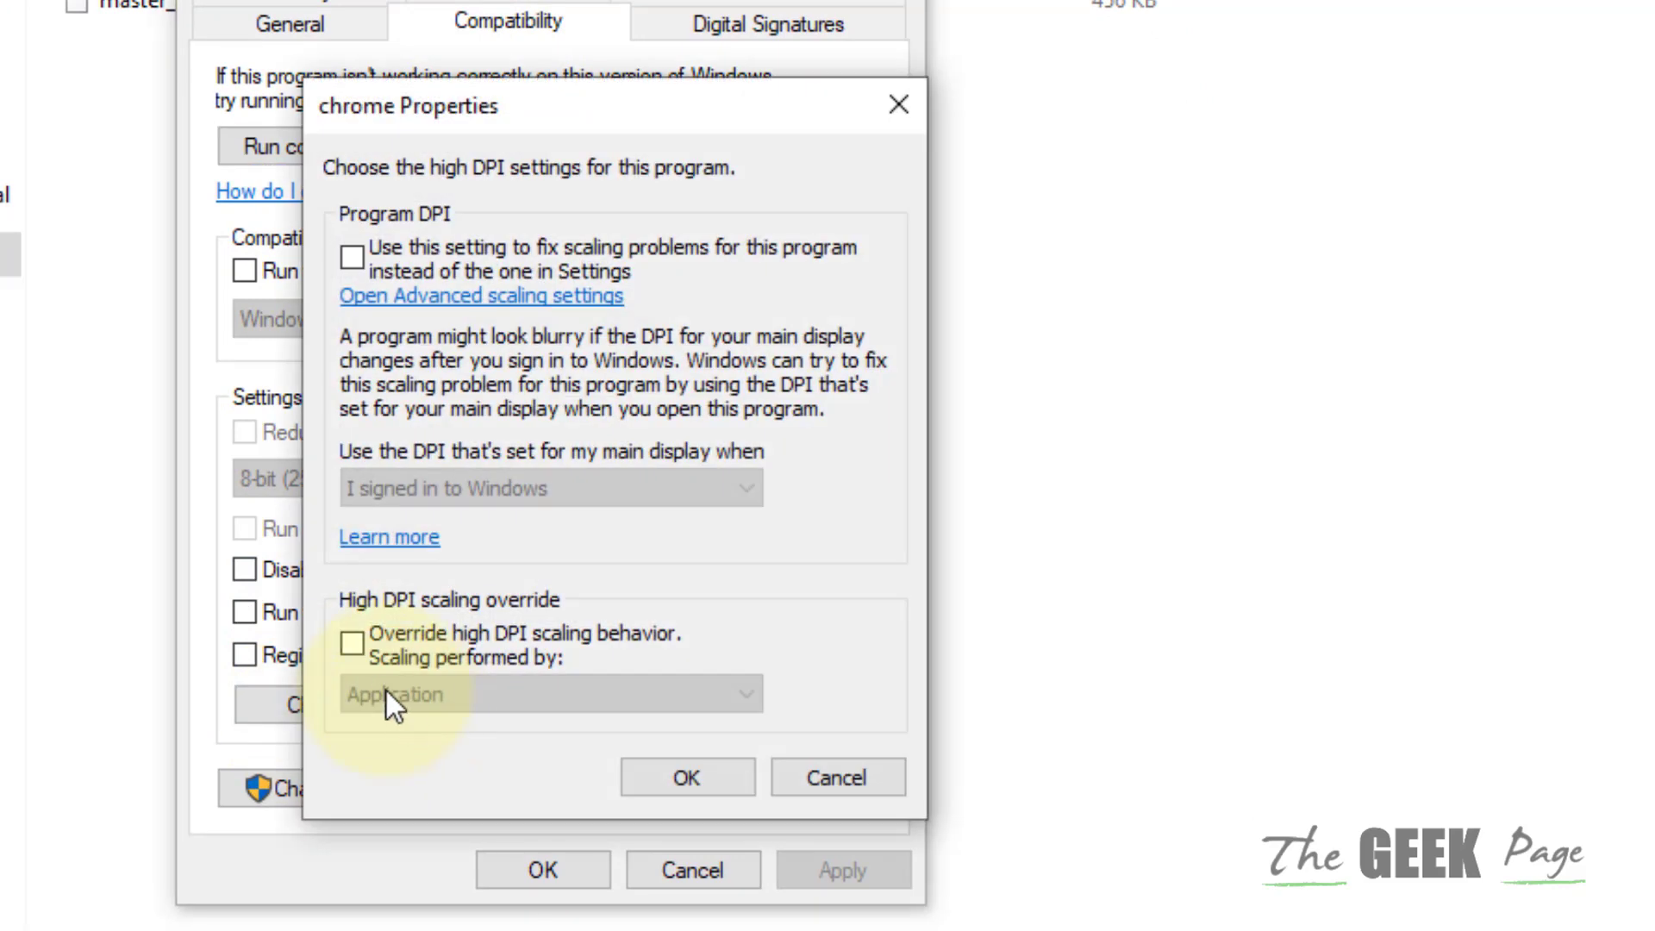
left_click(353, 647)
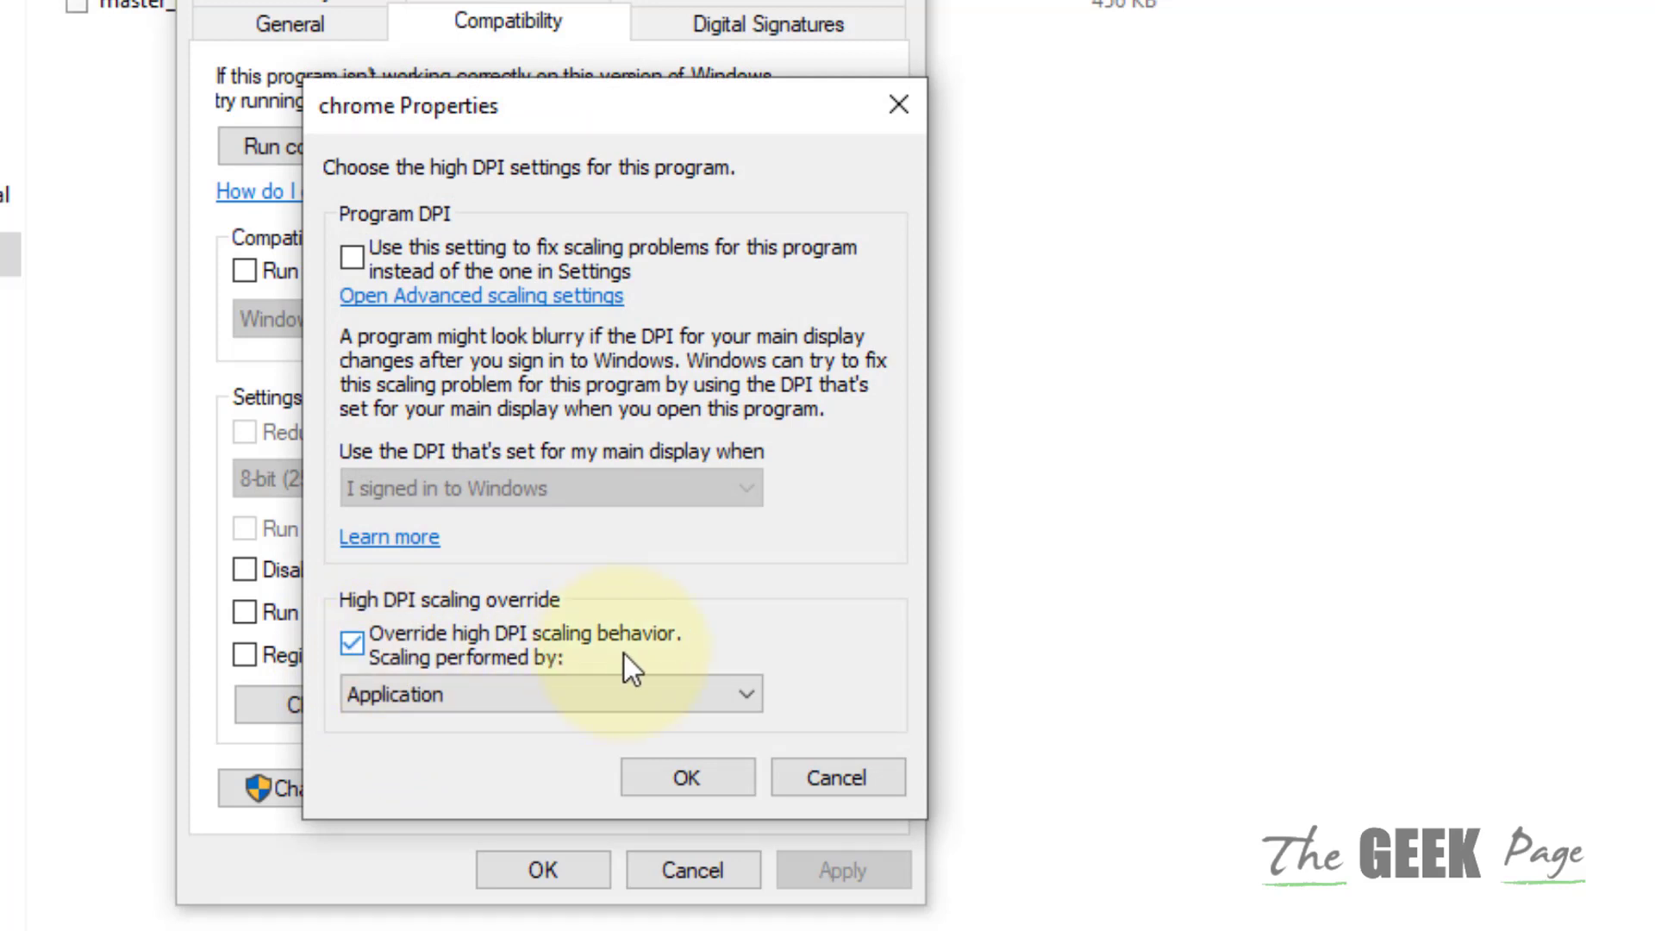
left_click(352, 256)
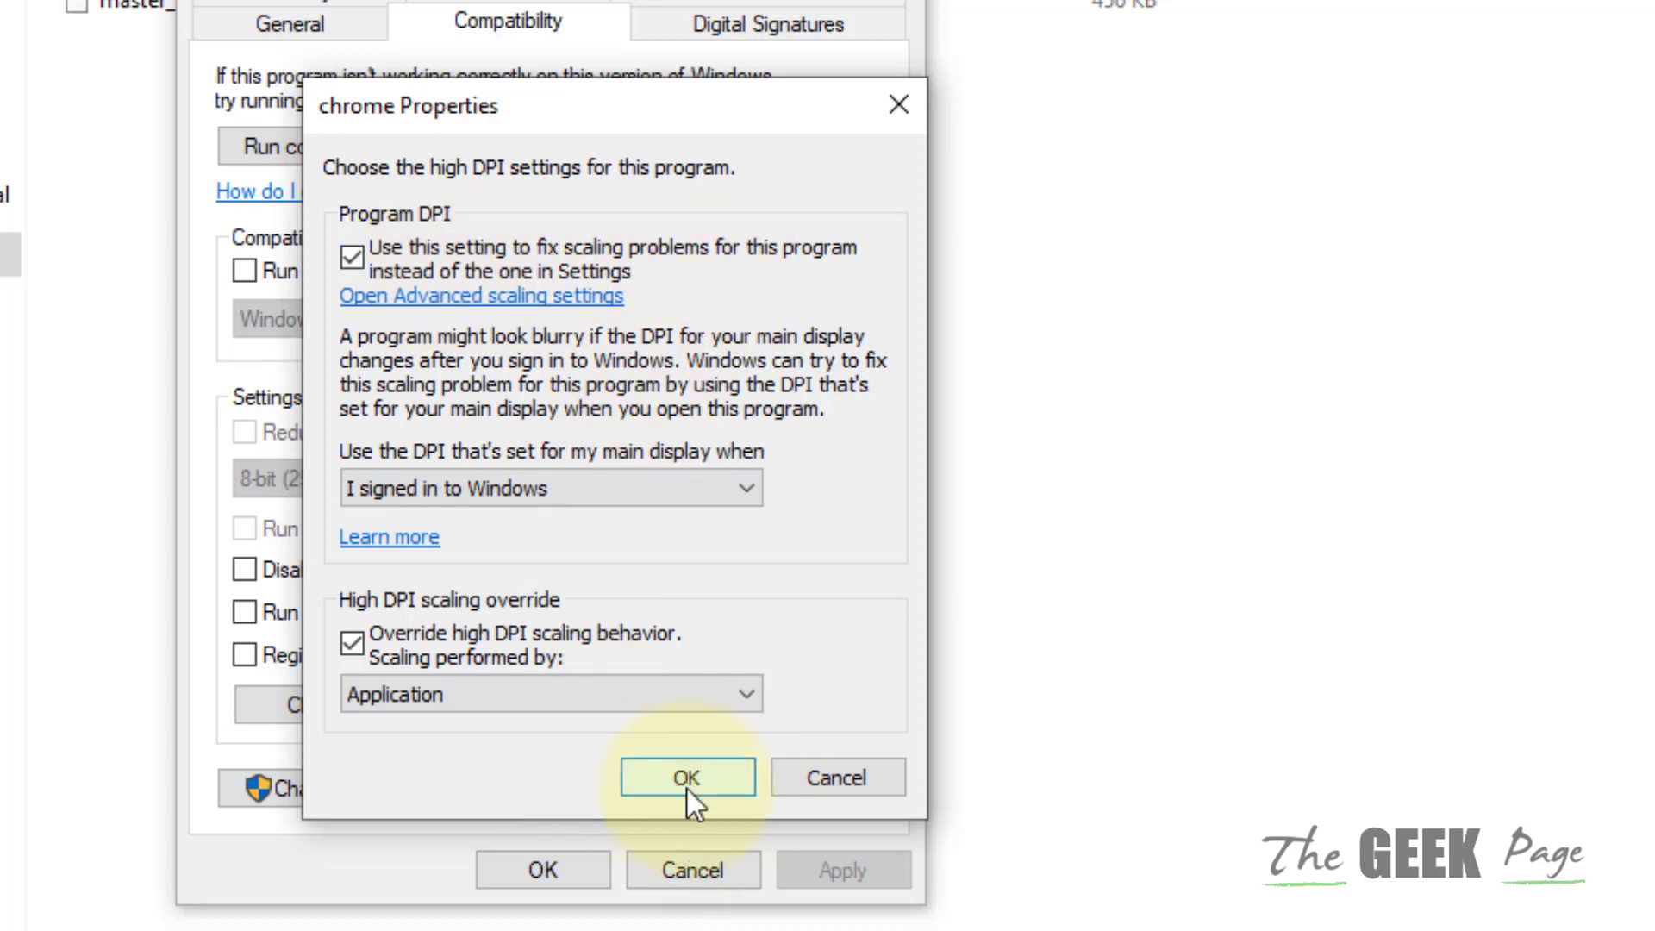
left_click(899, 106)
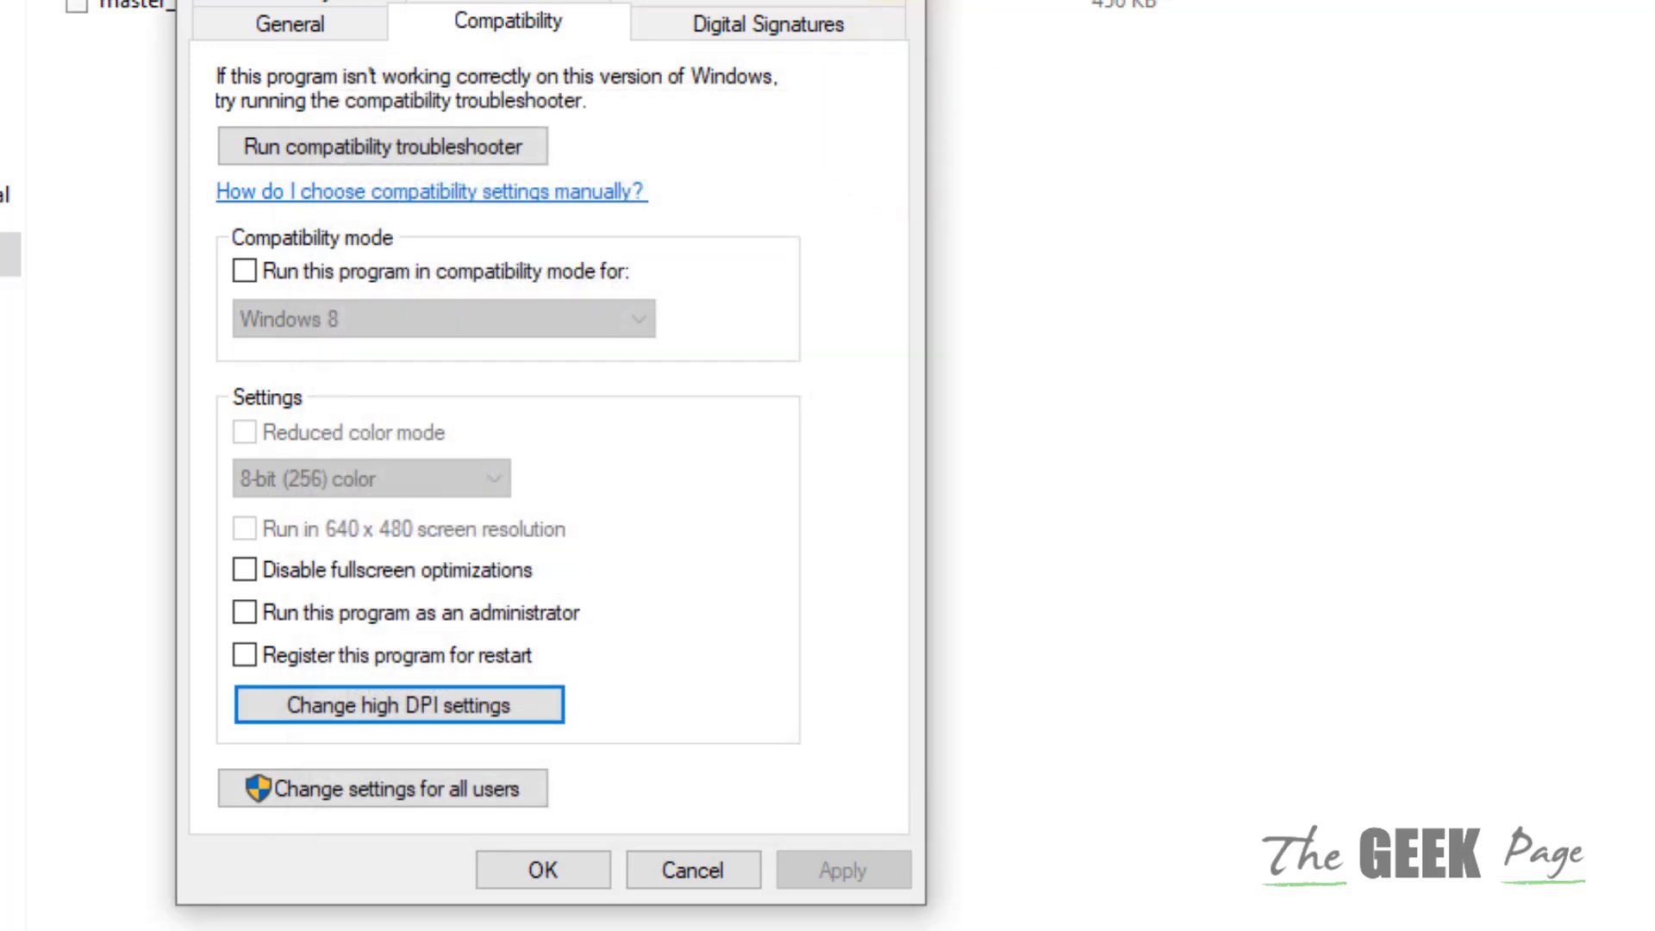
Step: Close chrome Properties and launch sysdm.cpl from Windows Search
key("Escape")
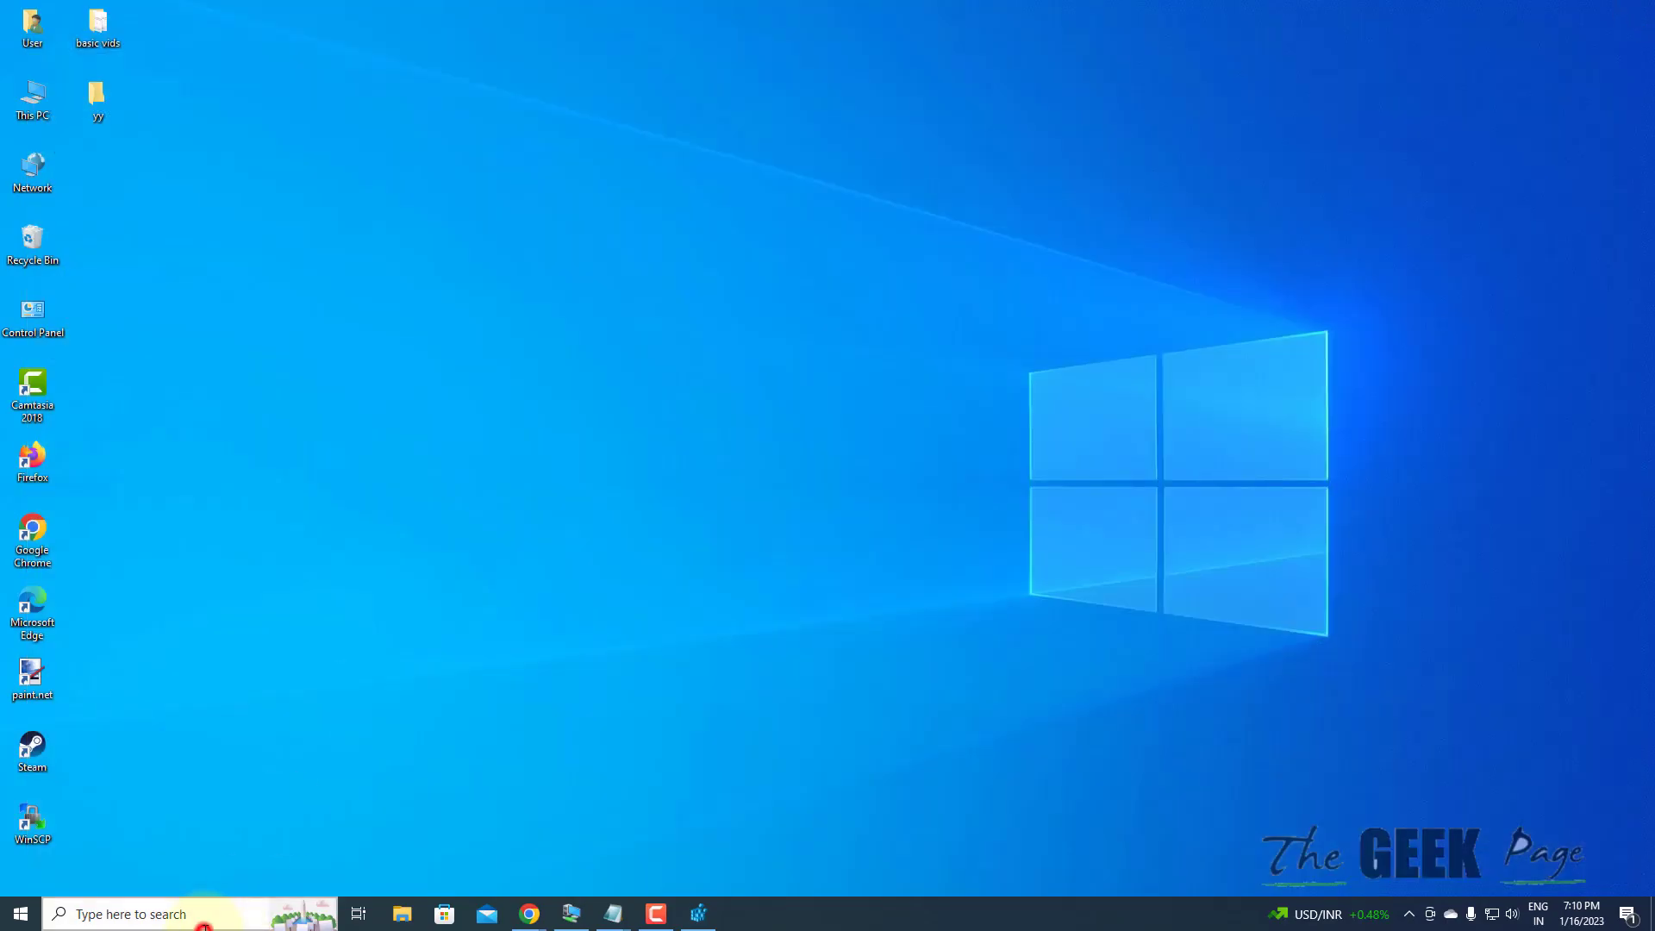
left_click(204, 921)
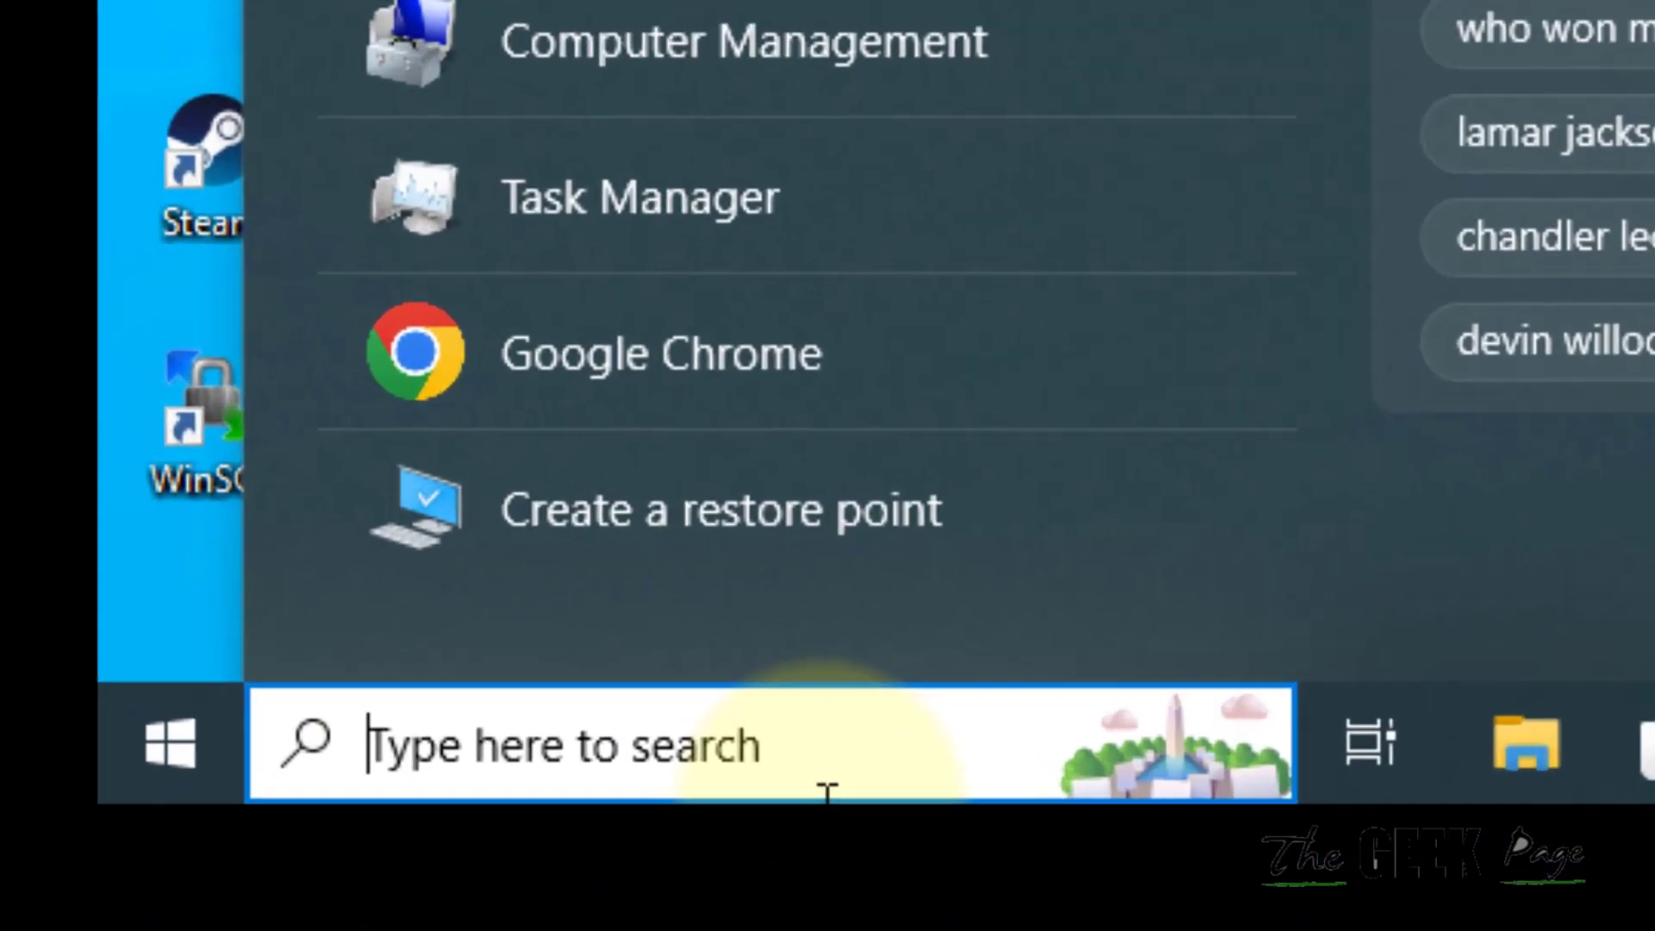
type("sysdm.cpl")
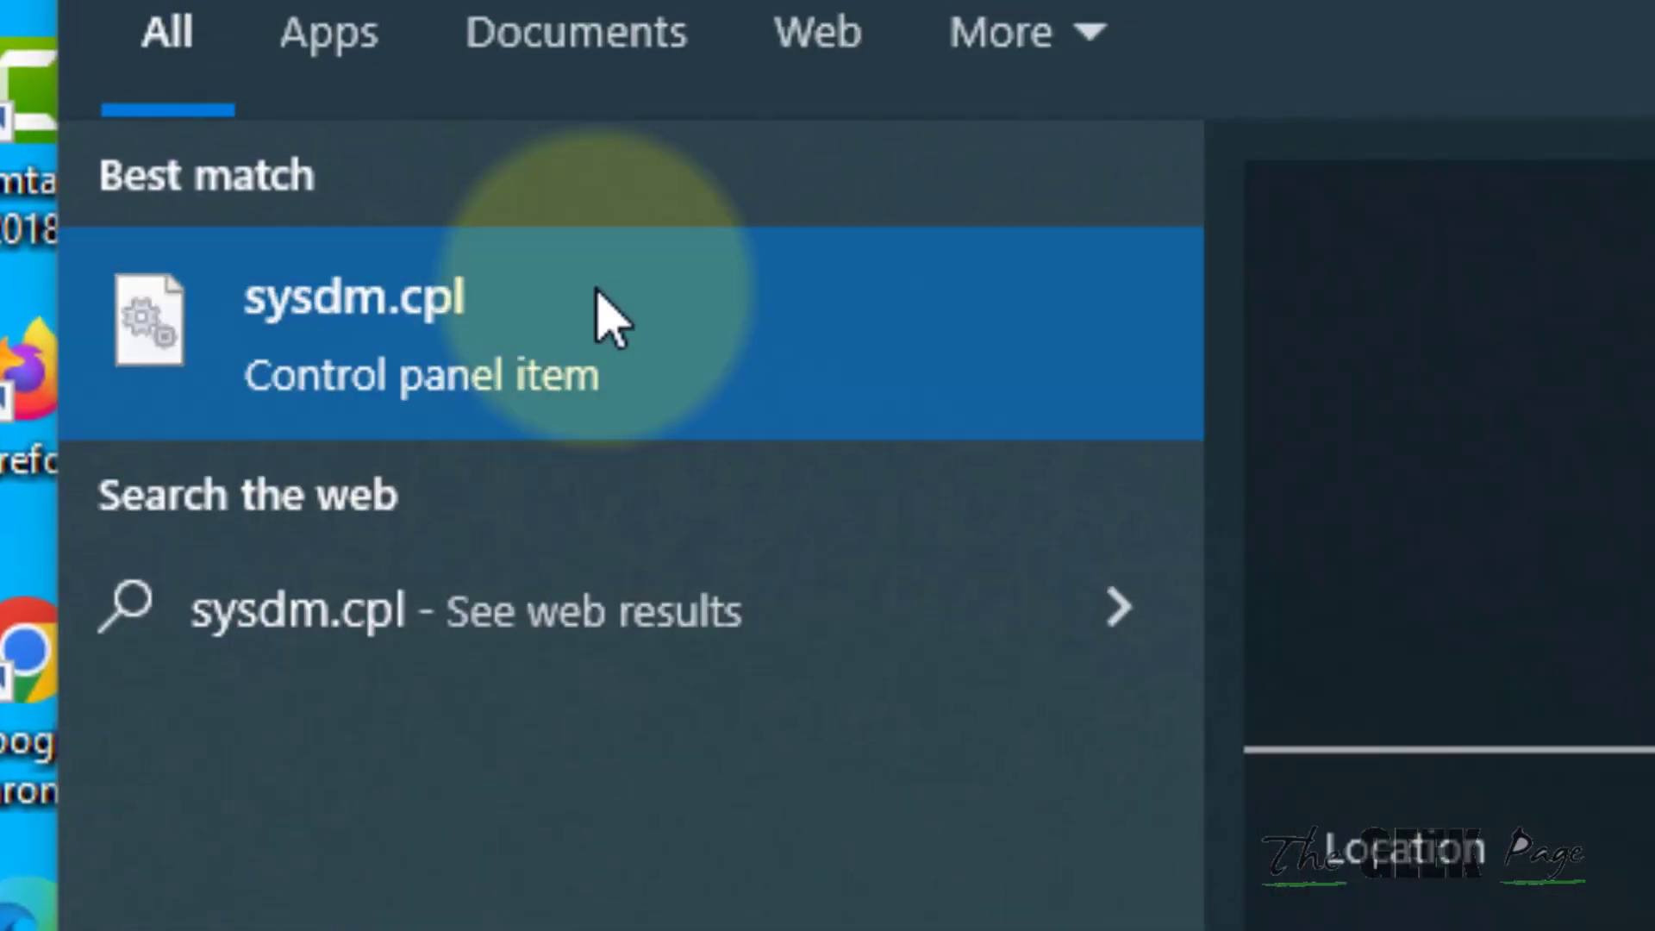
left_click(591, 314)
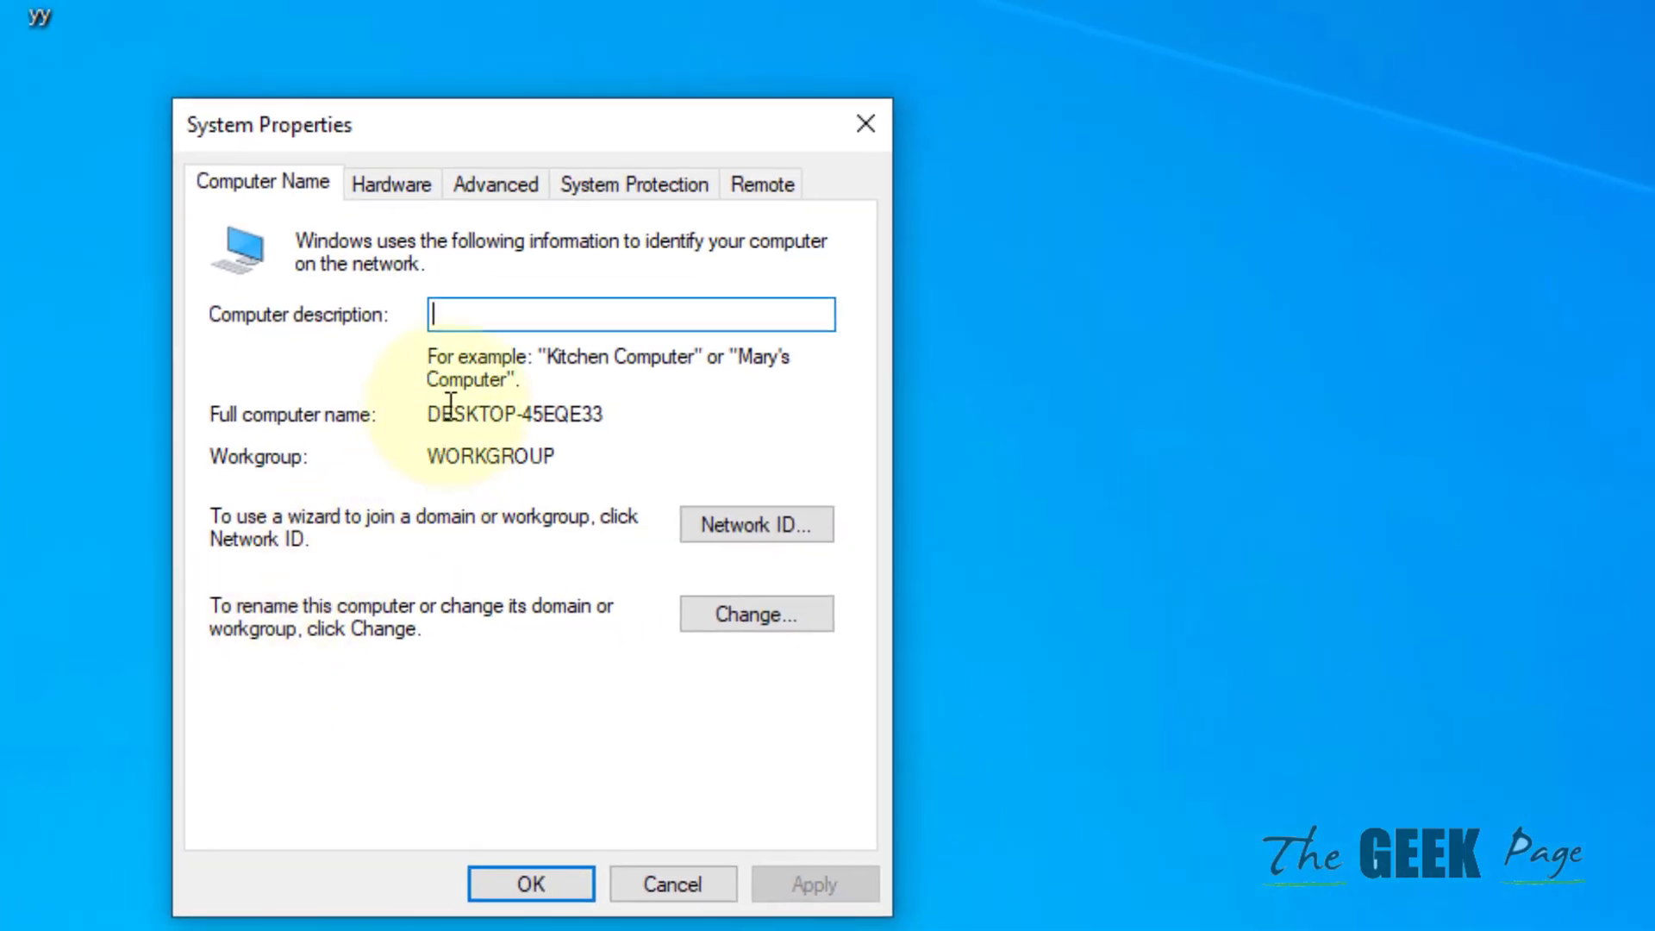
Step: Apply 'Adjust for best appearance' in Advanced > Performance Settings and close the dialogs
left_click(513, 201)
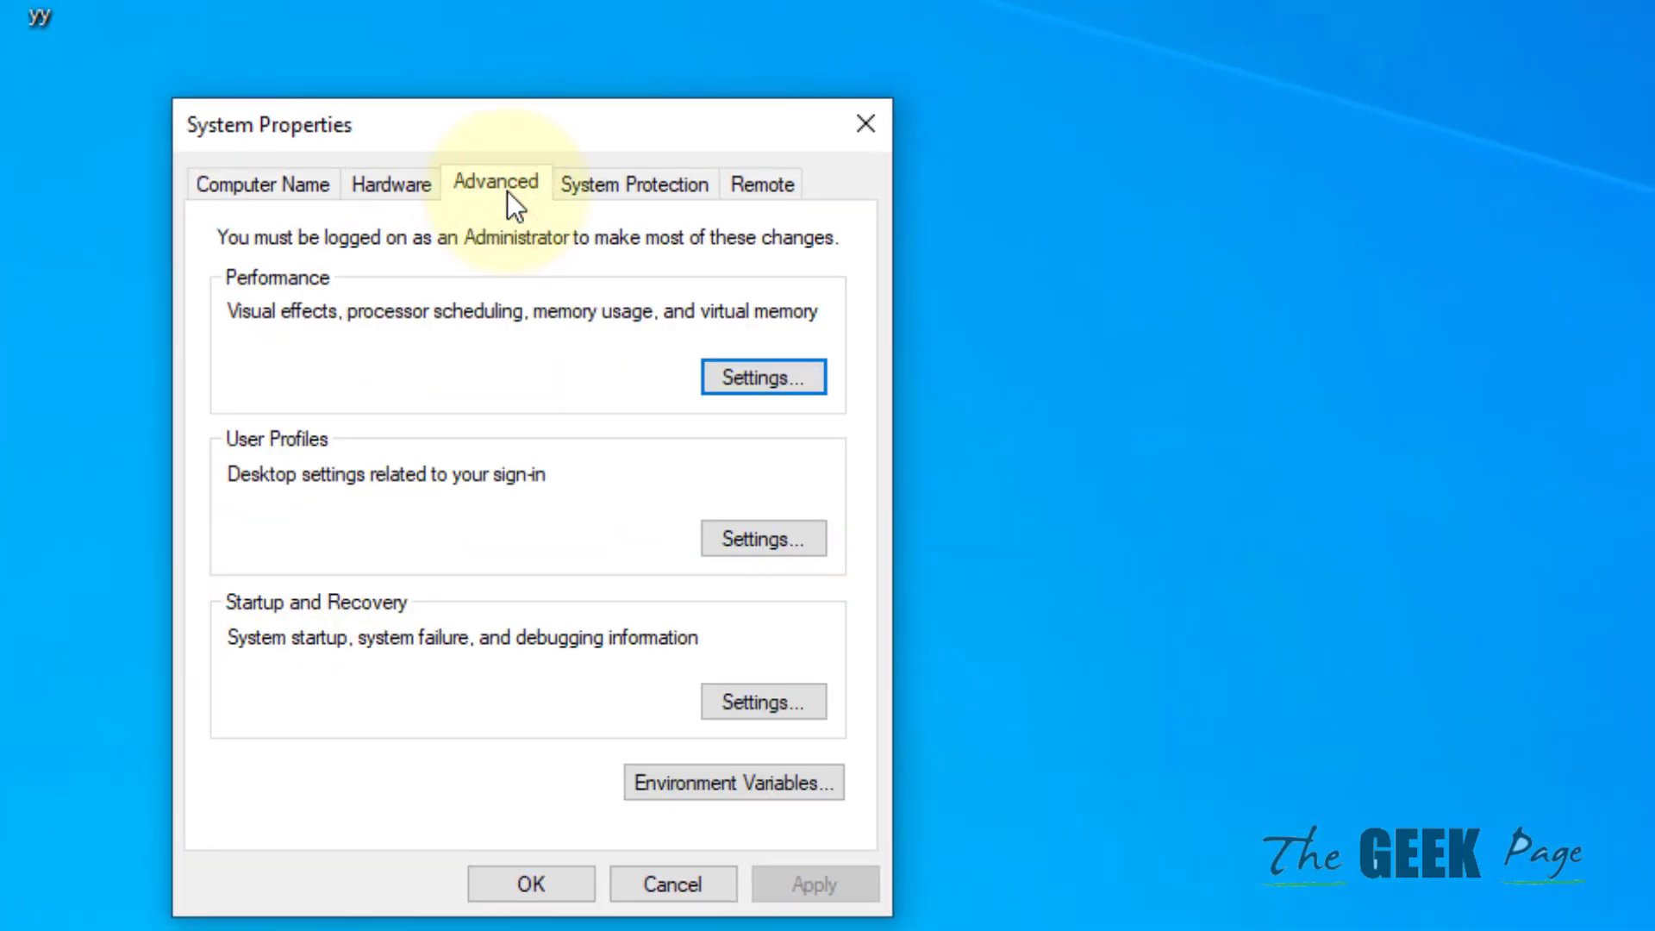
left_click(758, 386)
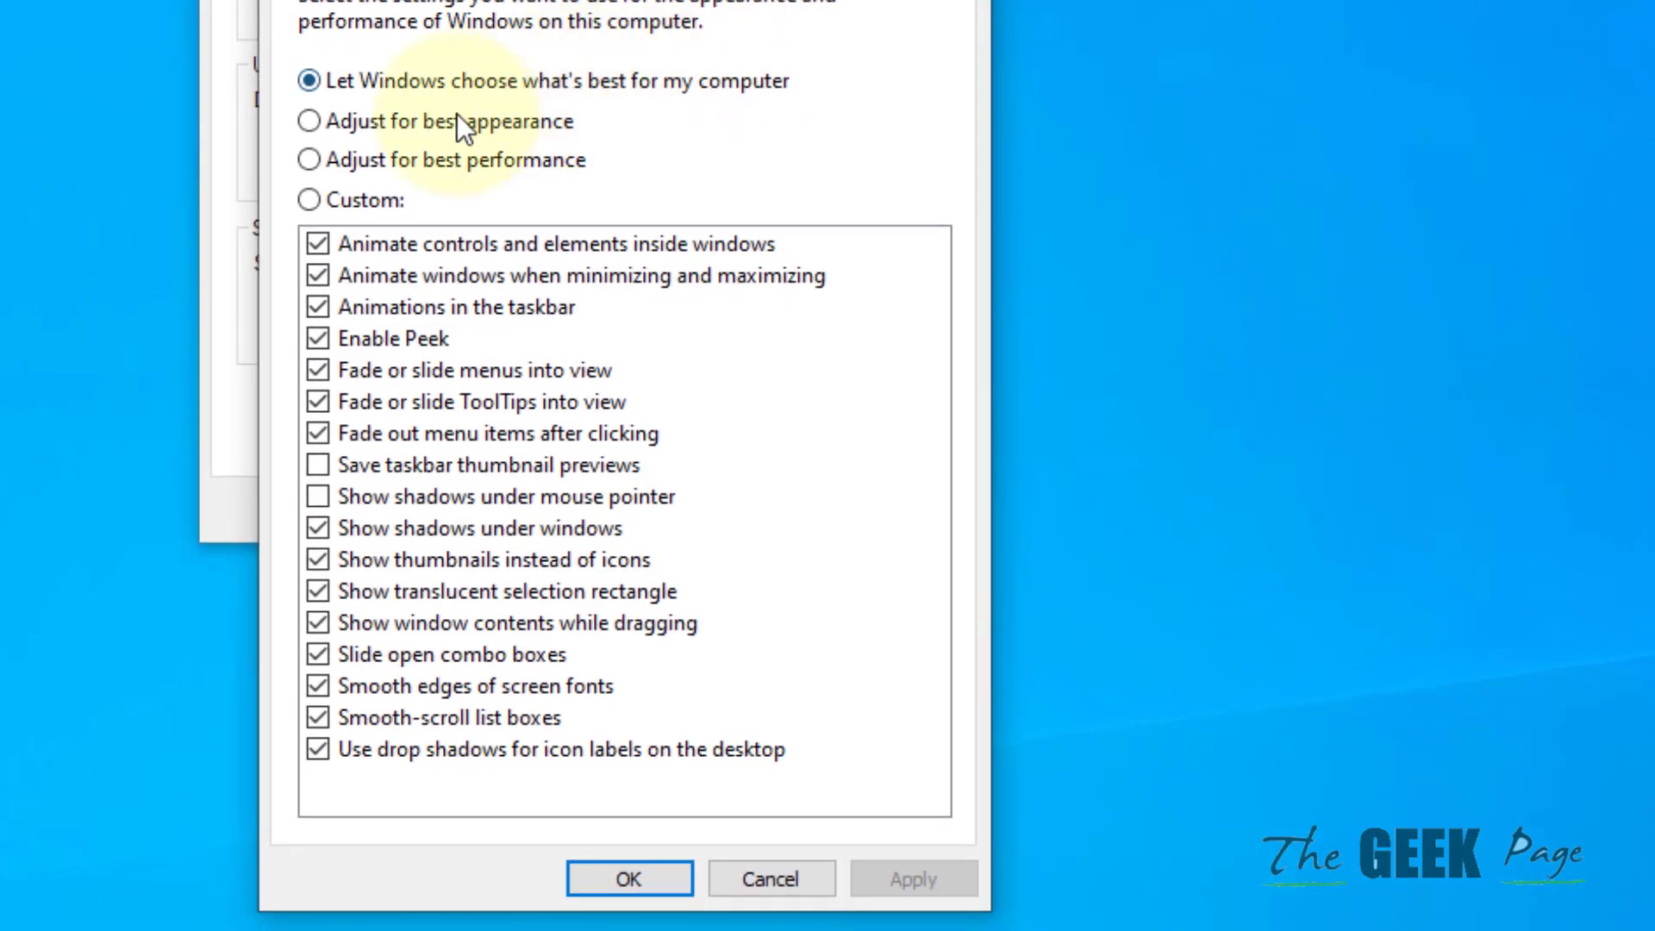
left_click(310, 223)
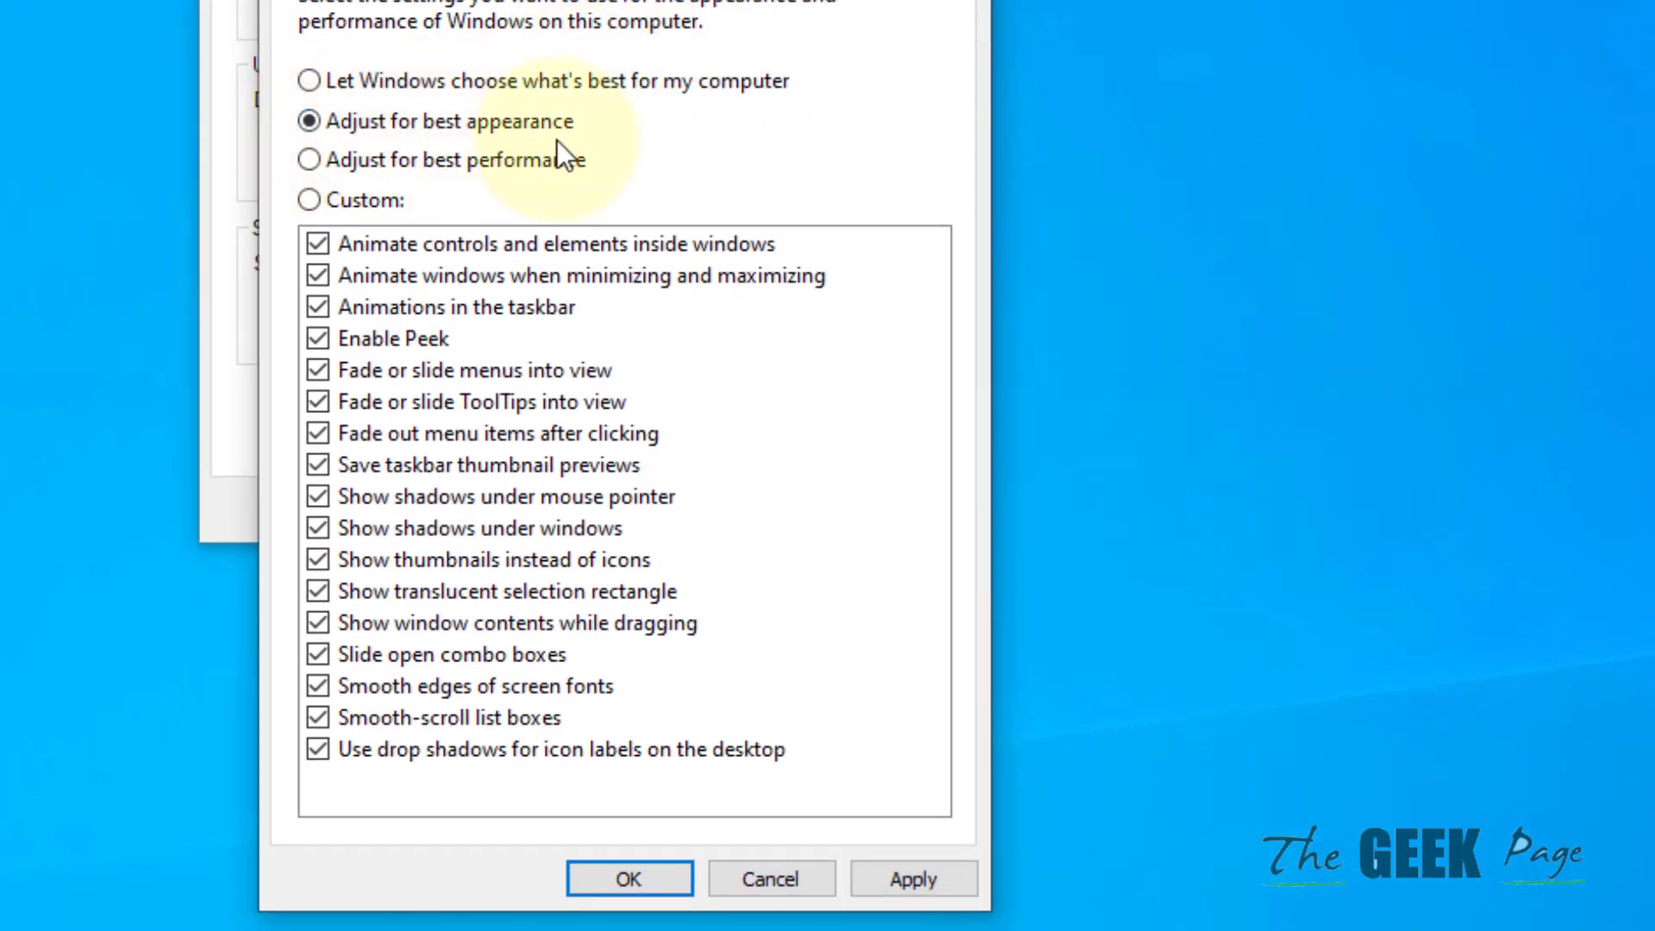
left_click(906, 889)
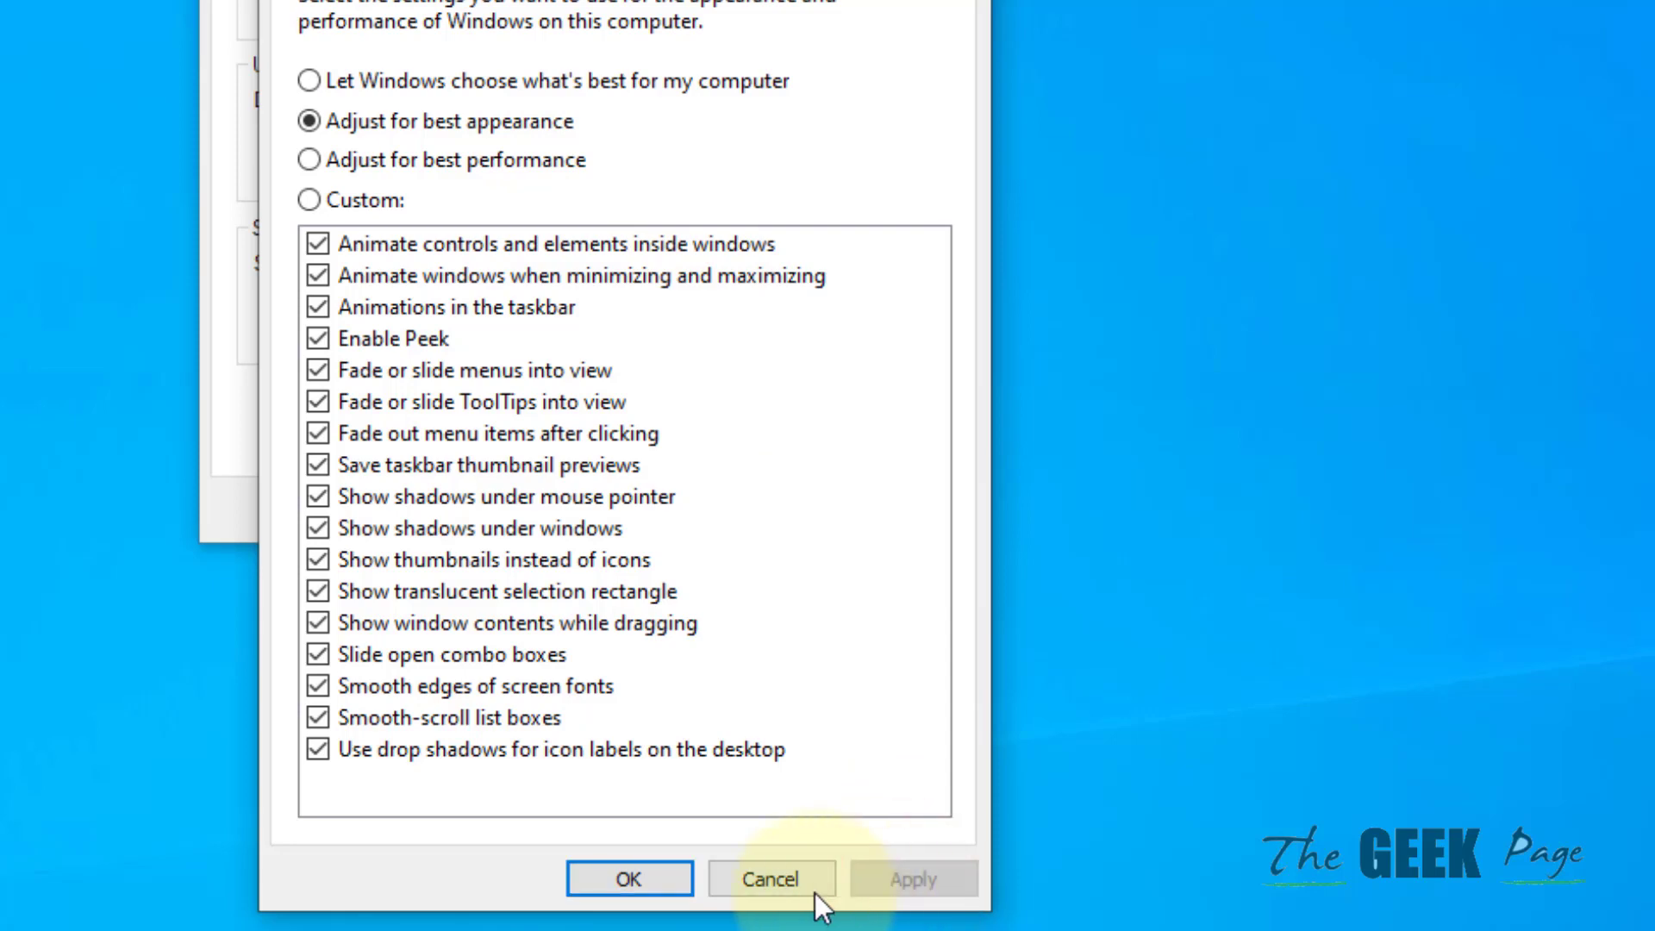
left_click(674, 878)
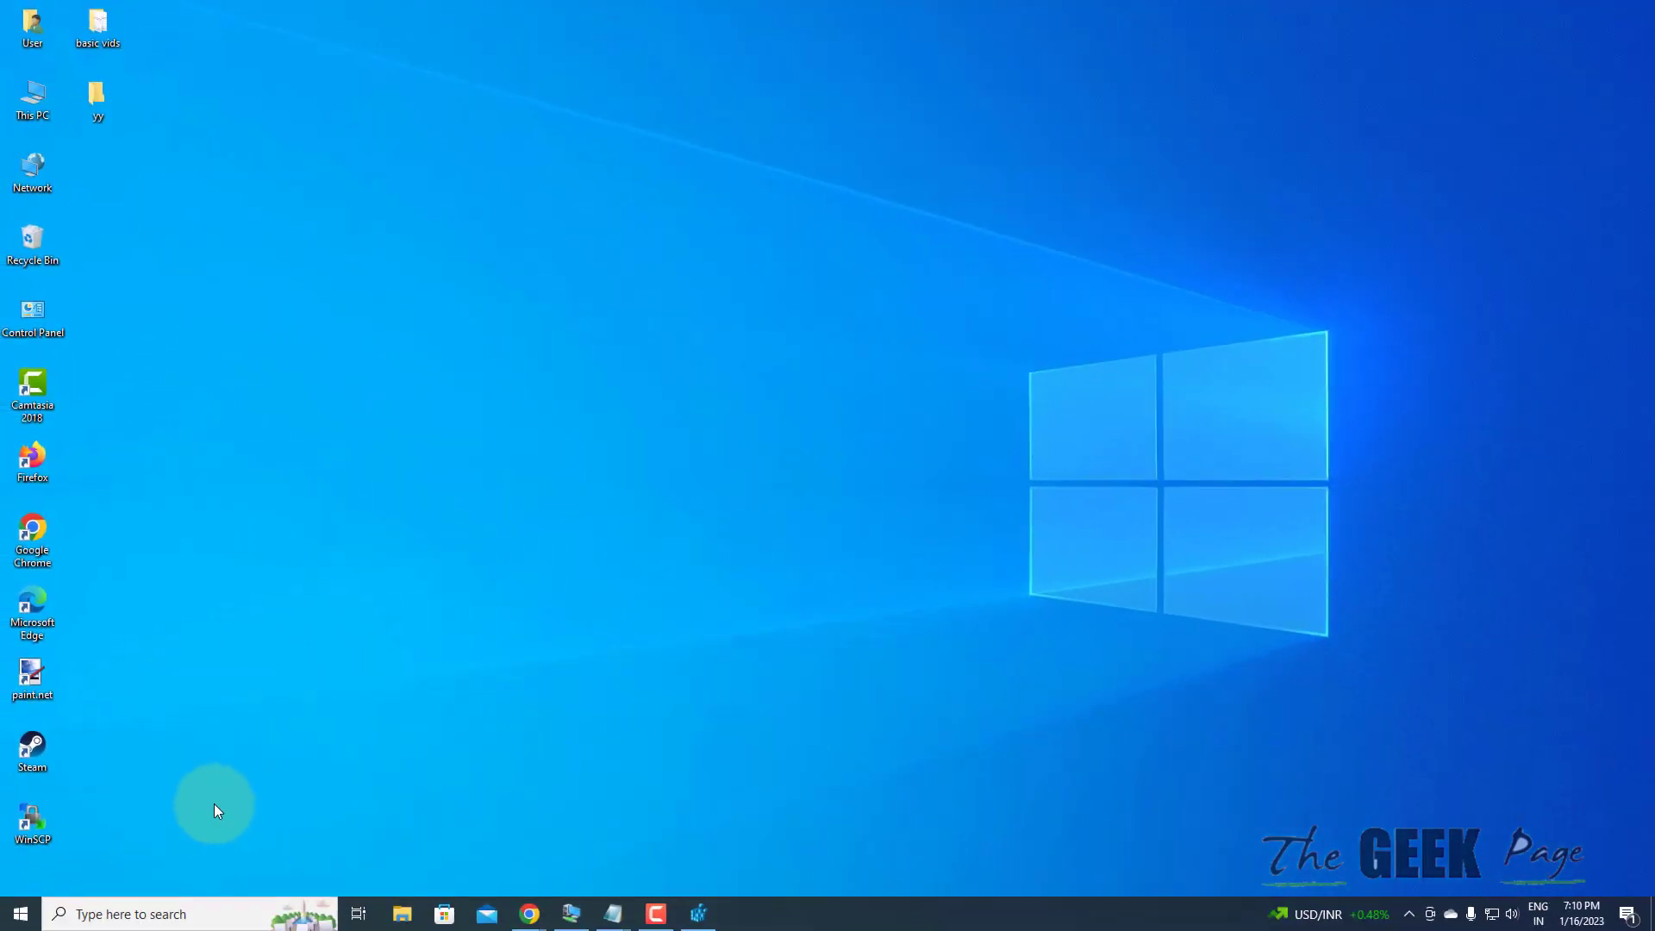
Step: Search Windows for 'cleartype text' and launch Adjust ClearType text from the results
left_click(179, 921)
type("cle")
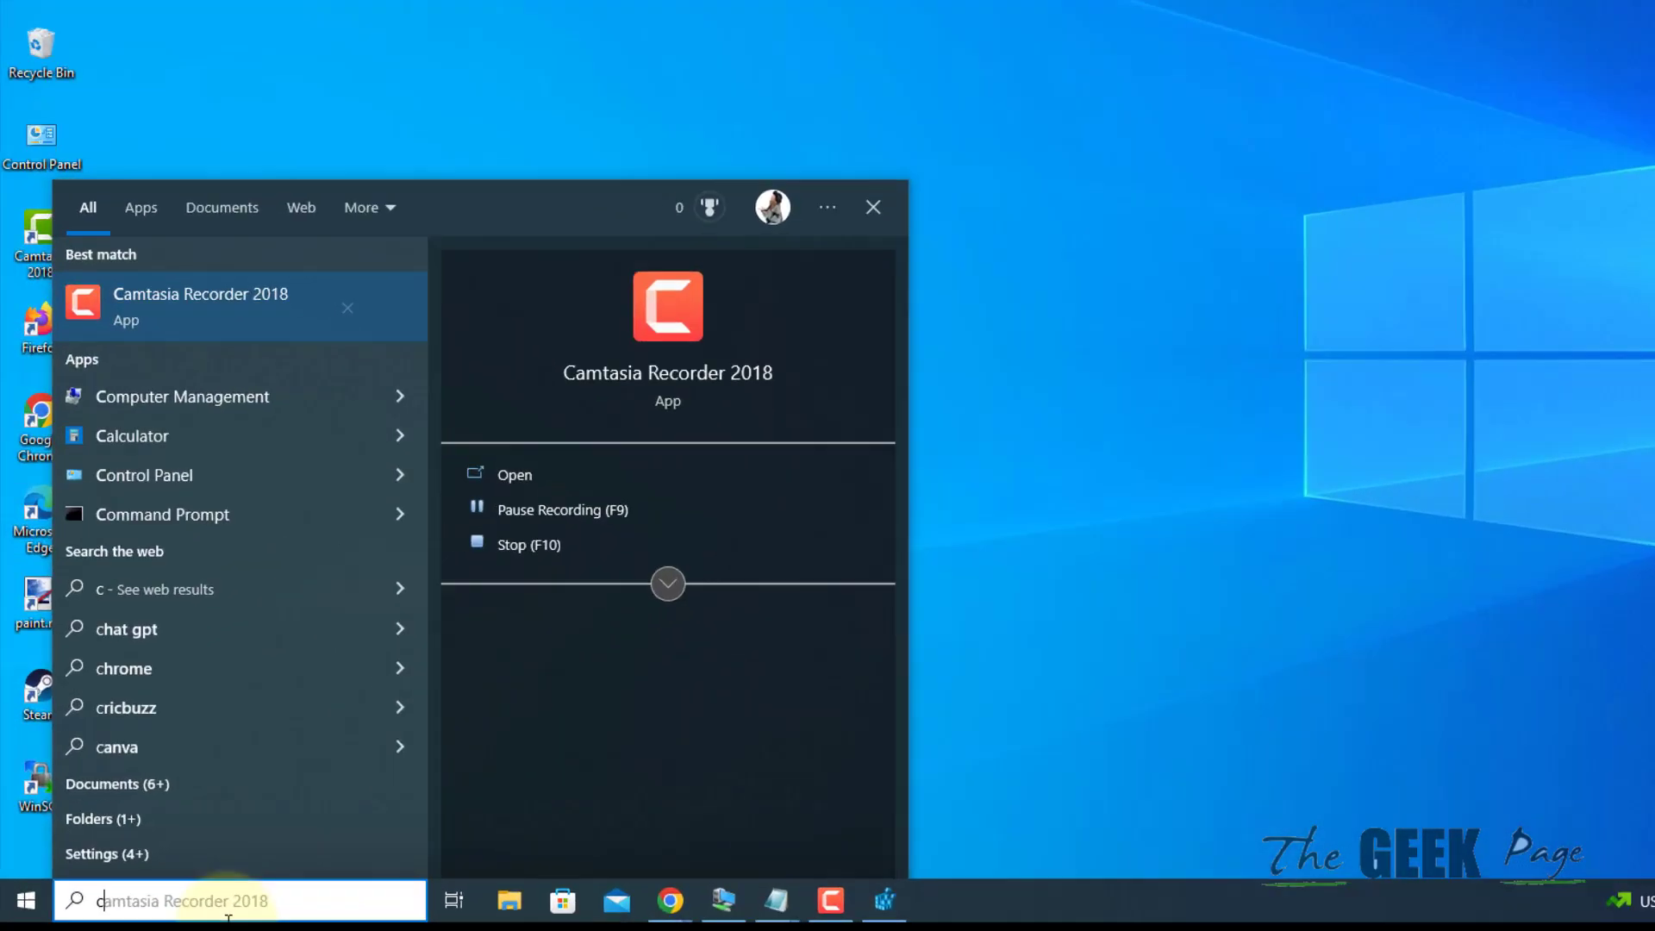
type("ar")
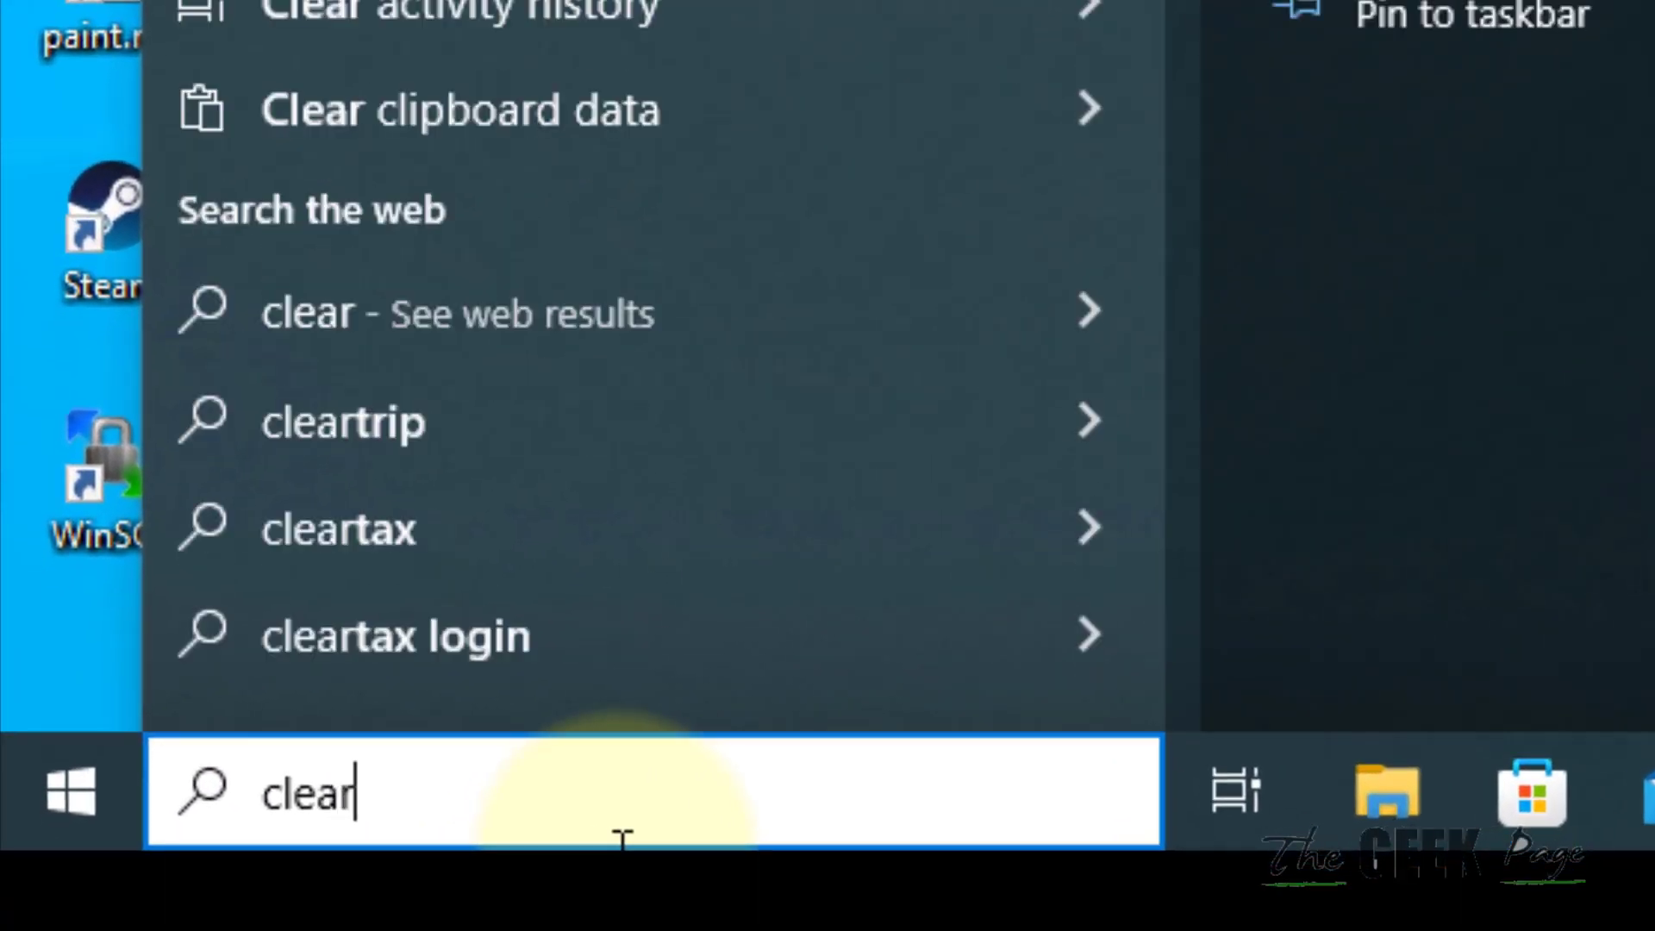
type("type")
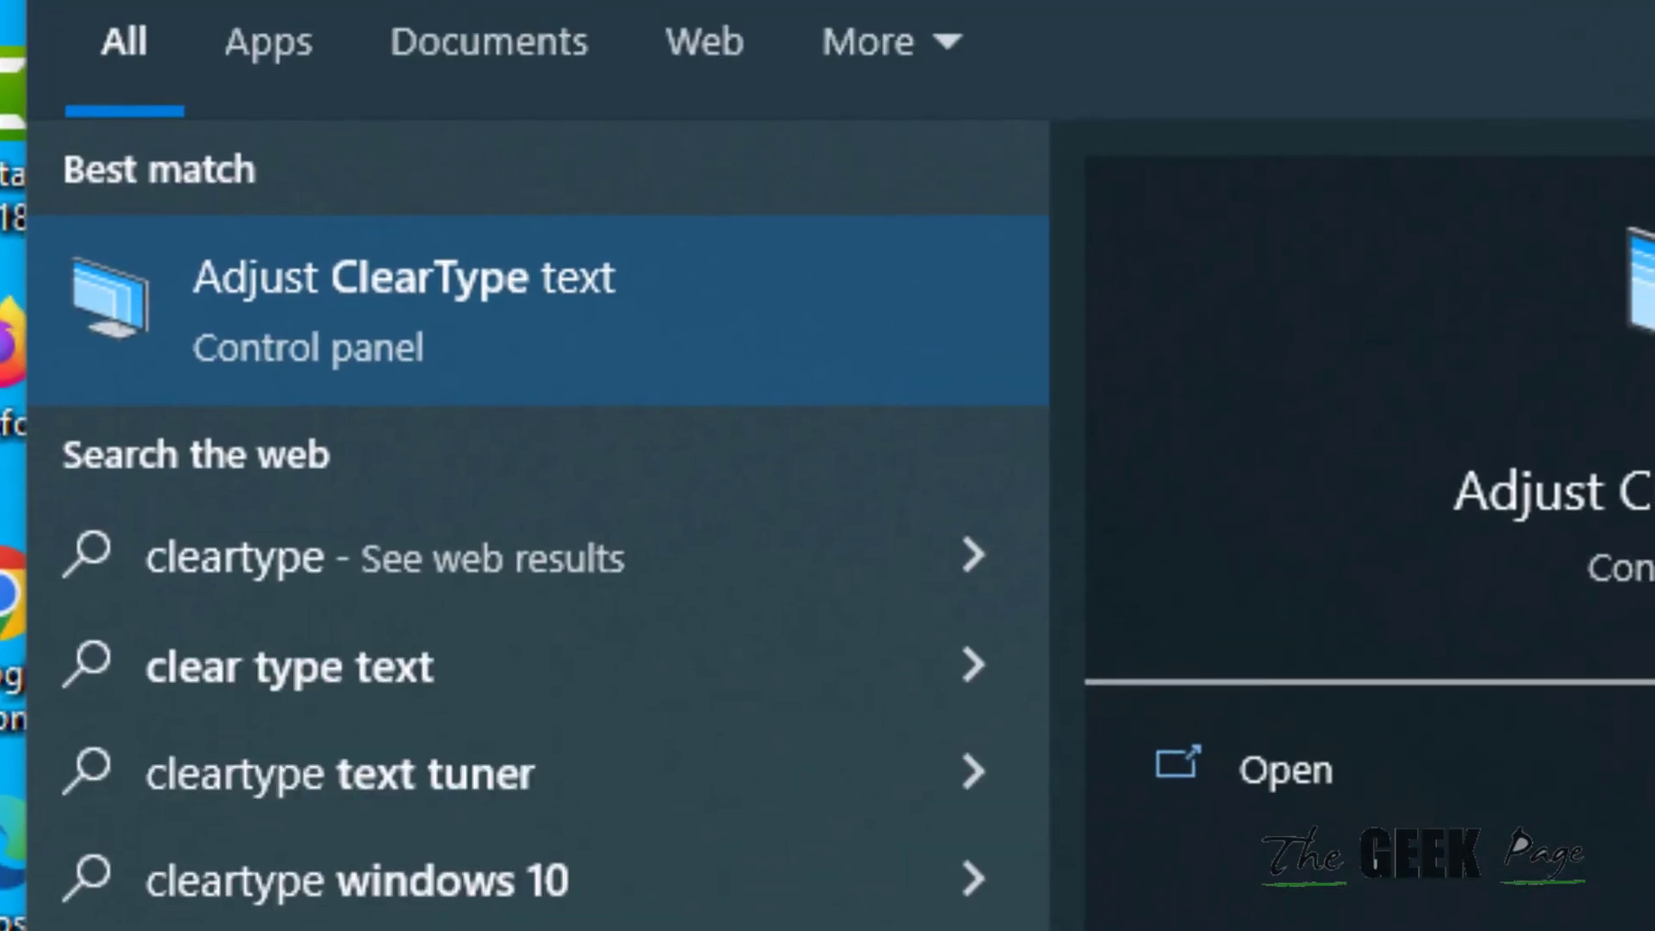
type("text")
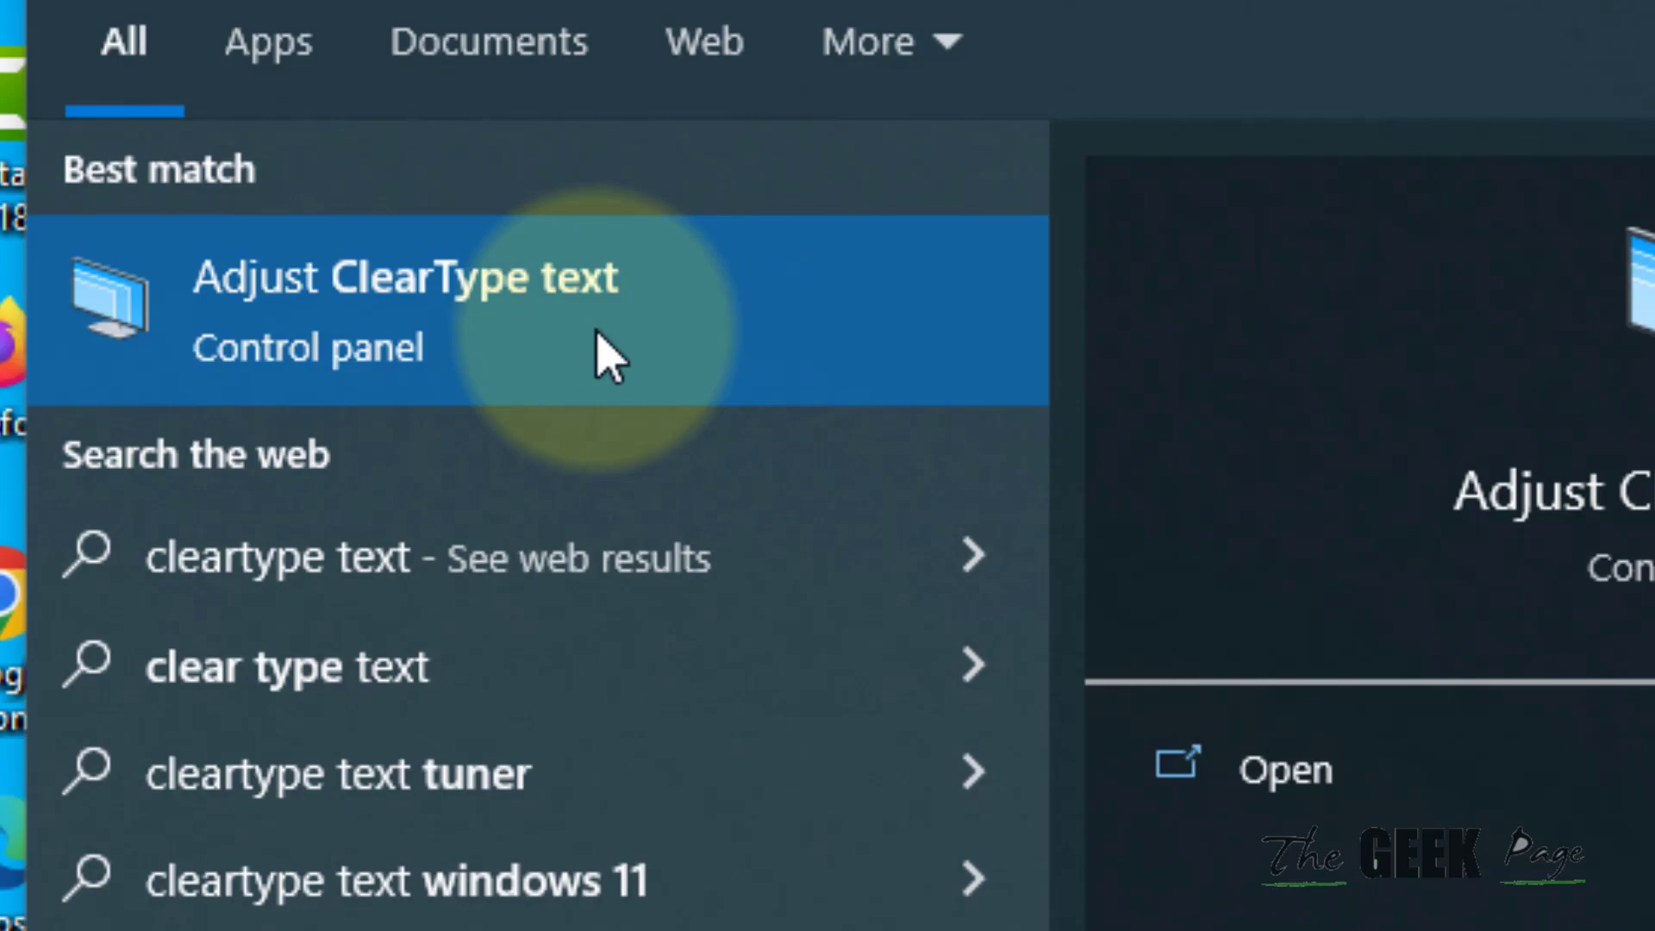
left_click(610, 355)
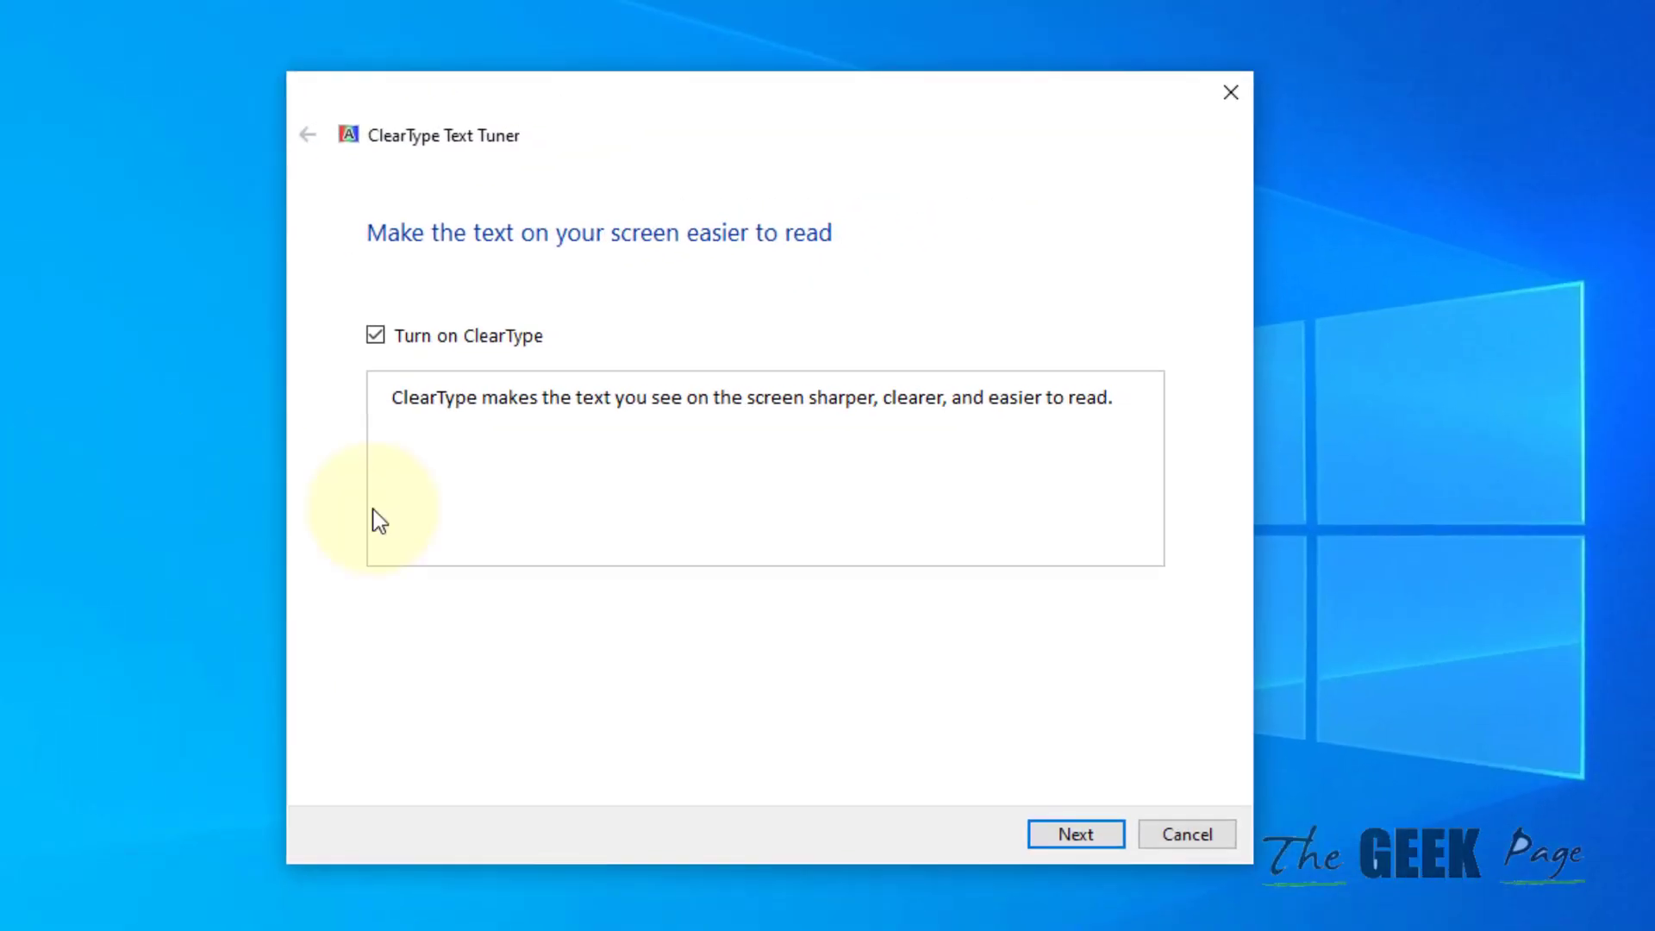
Step: Move past the tuner introduction, accept the first sample, and pick the top-left sample next
left_click(1081, 836)
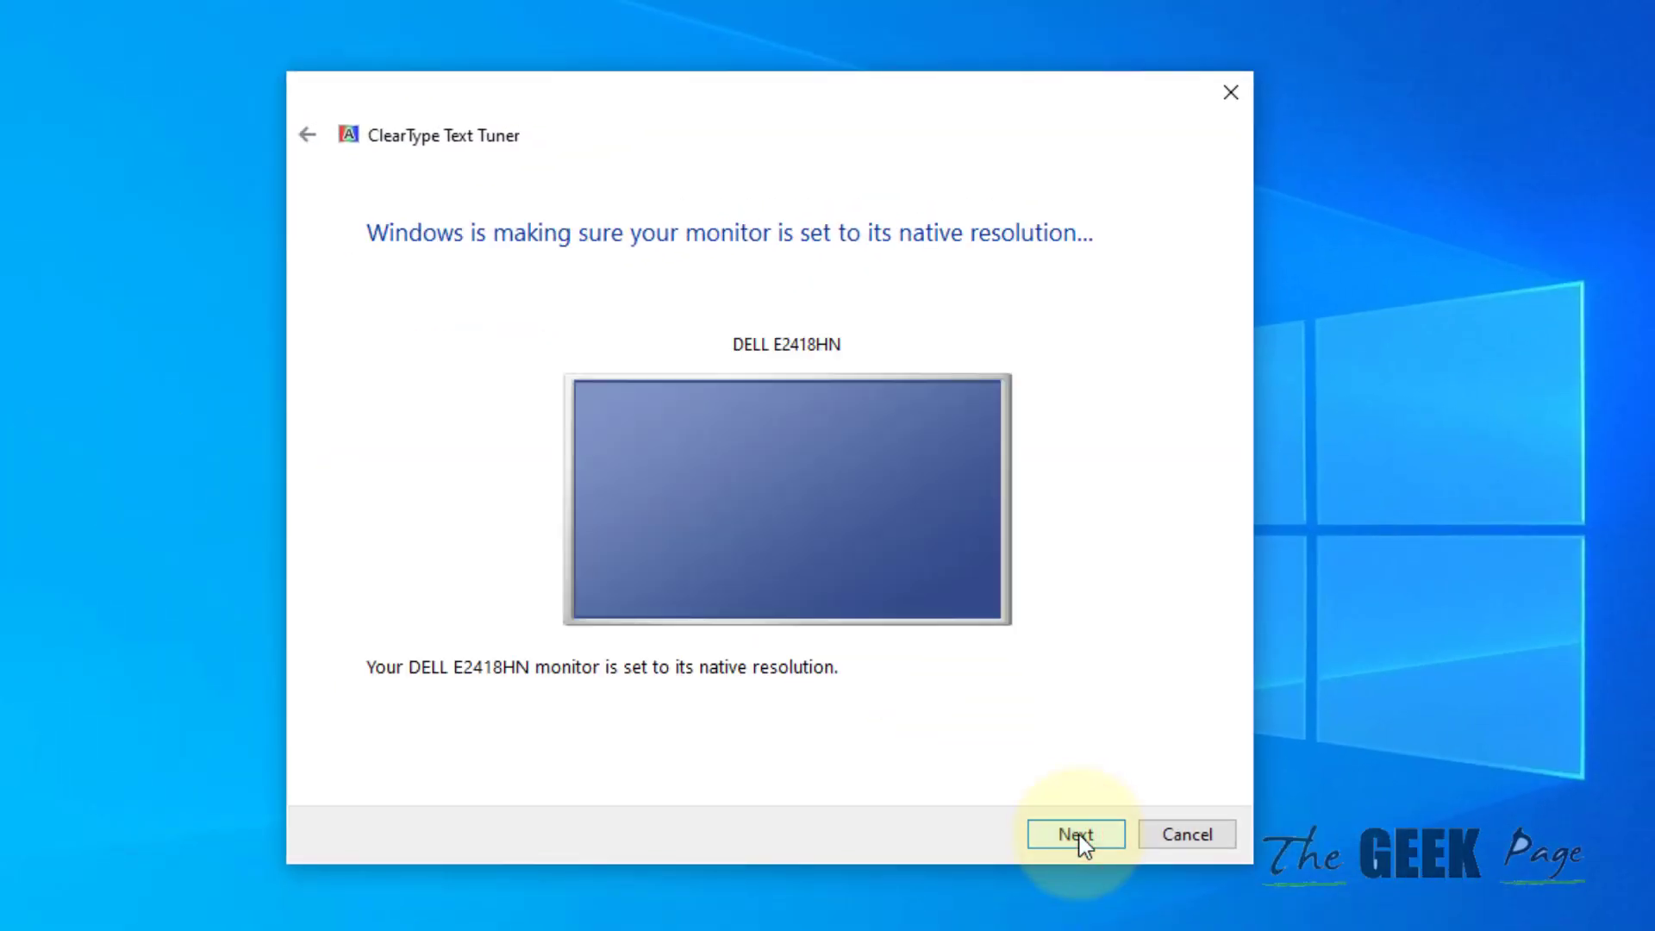
left_click(1076, 834)
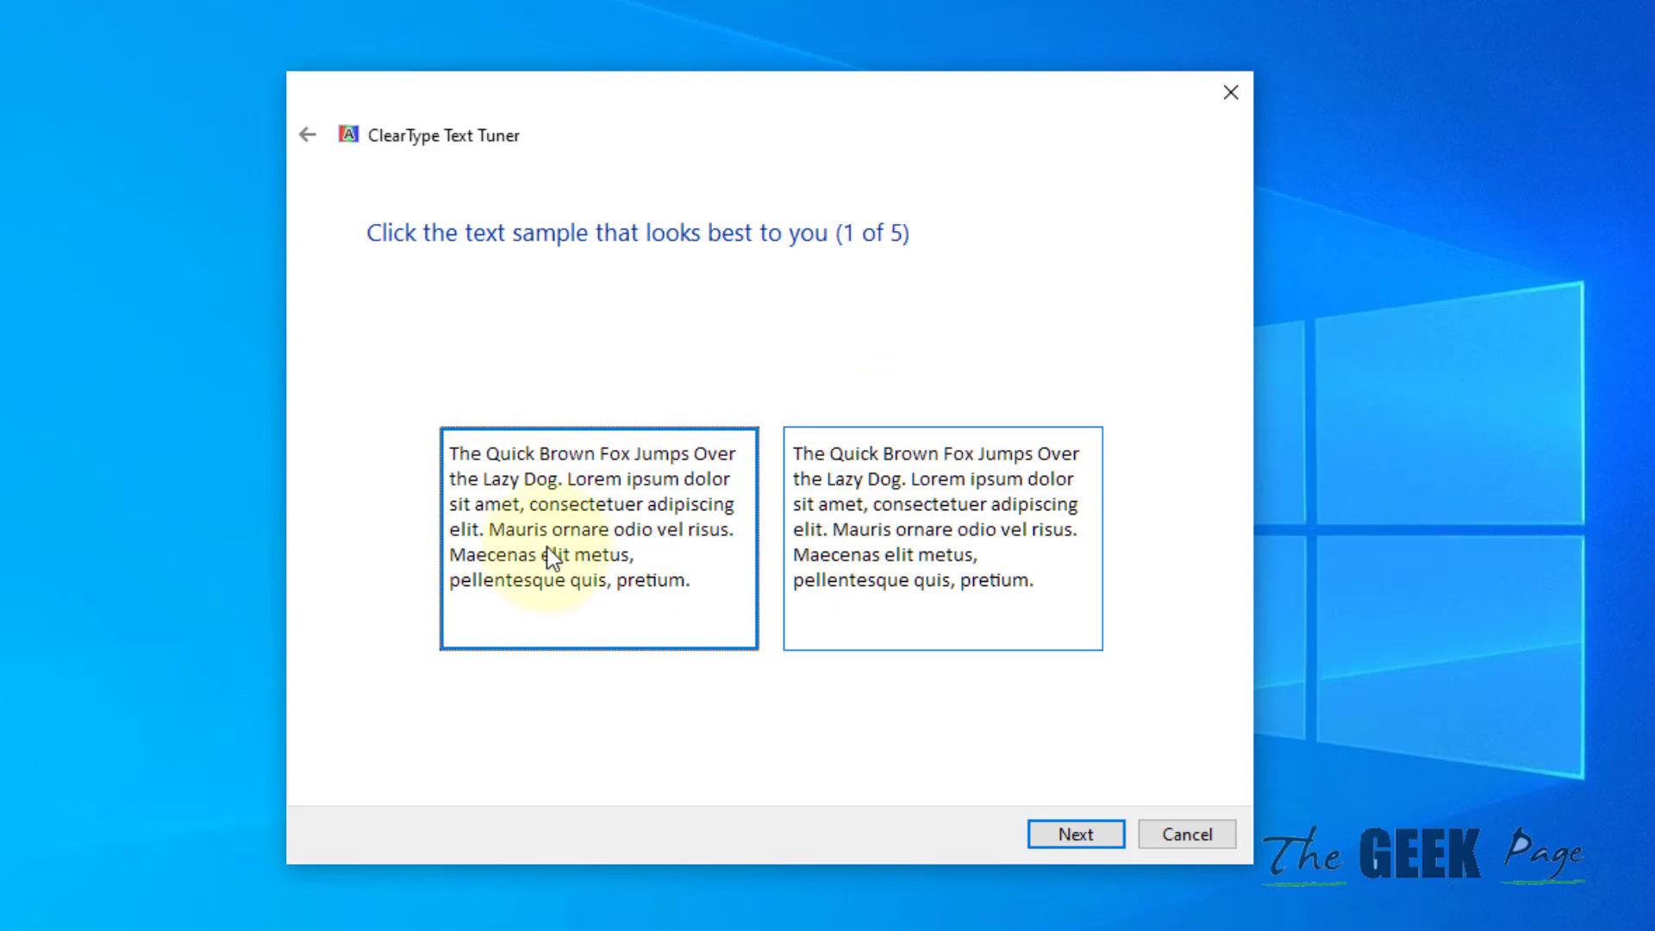
left_click(1057, 838)
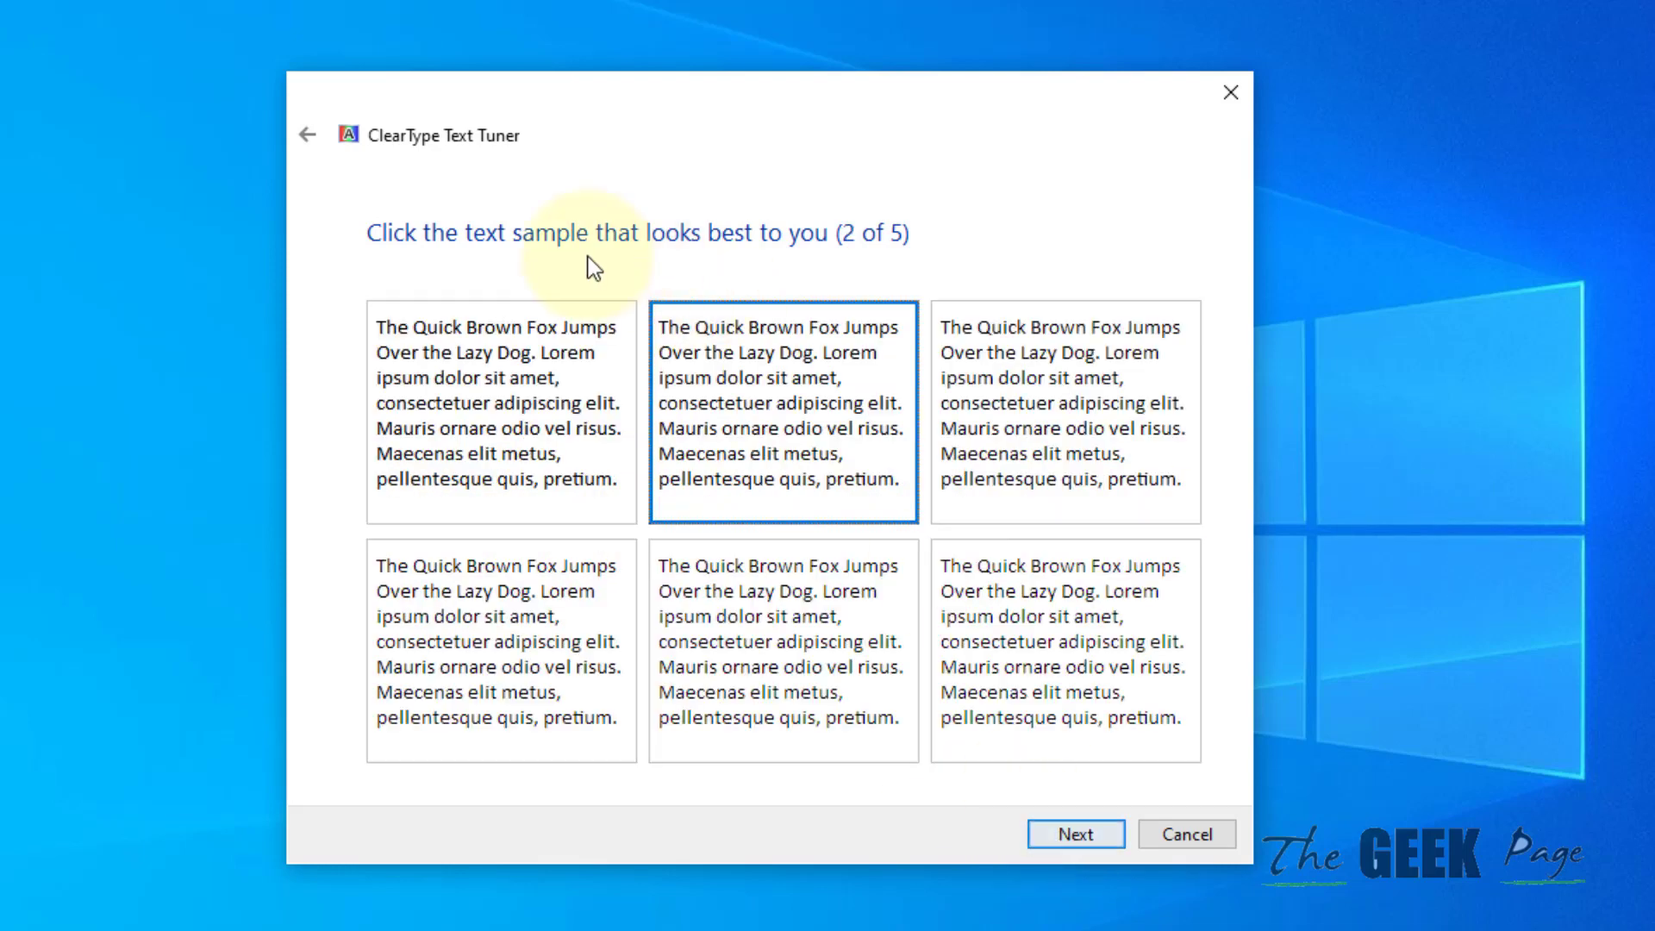
left_click(473, 379)
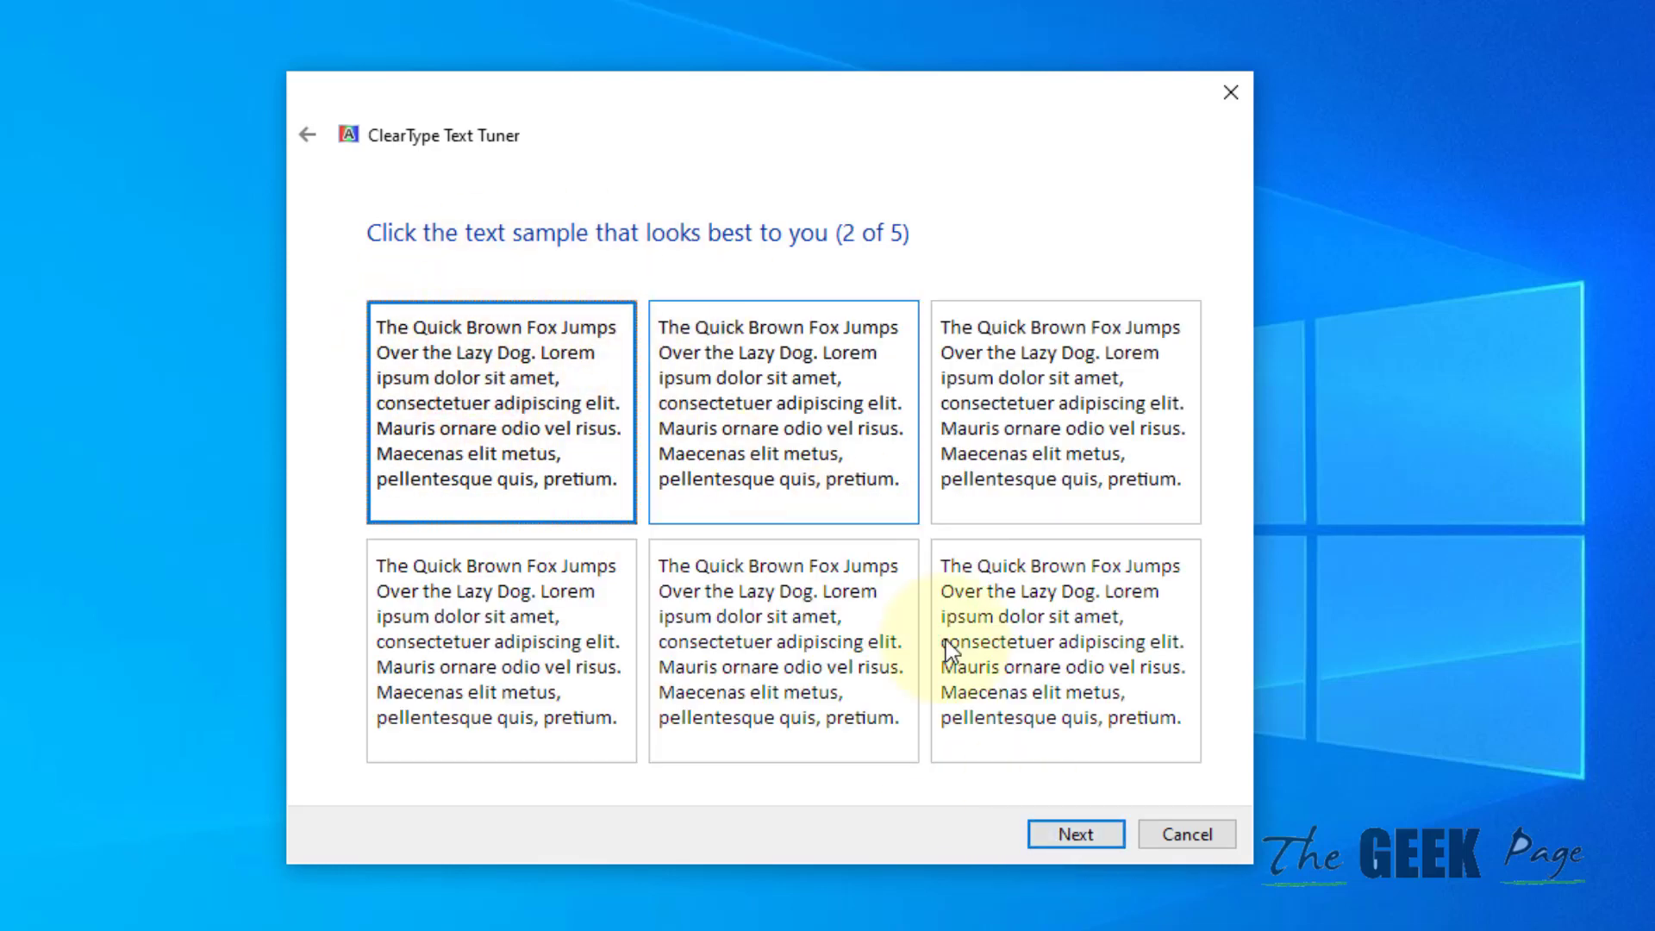
Step: Accept the remaining sample choices and finish ClearType tuning for the DELL E2418HN monitor
left_click(1072, 835)
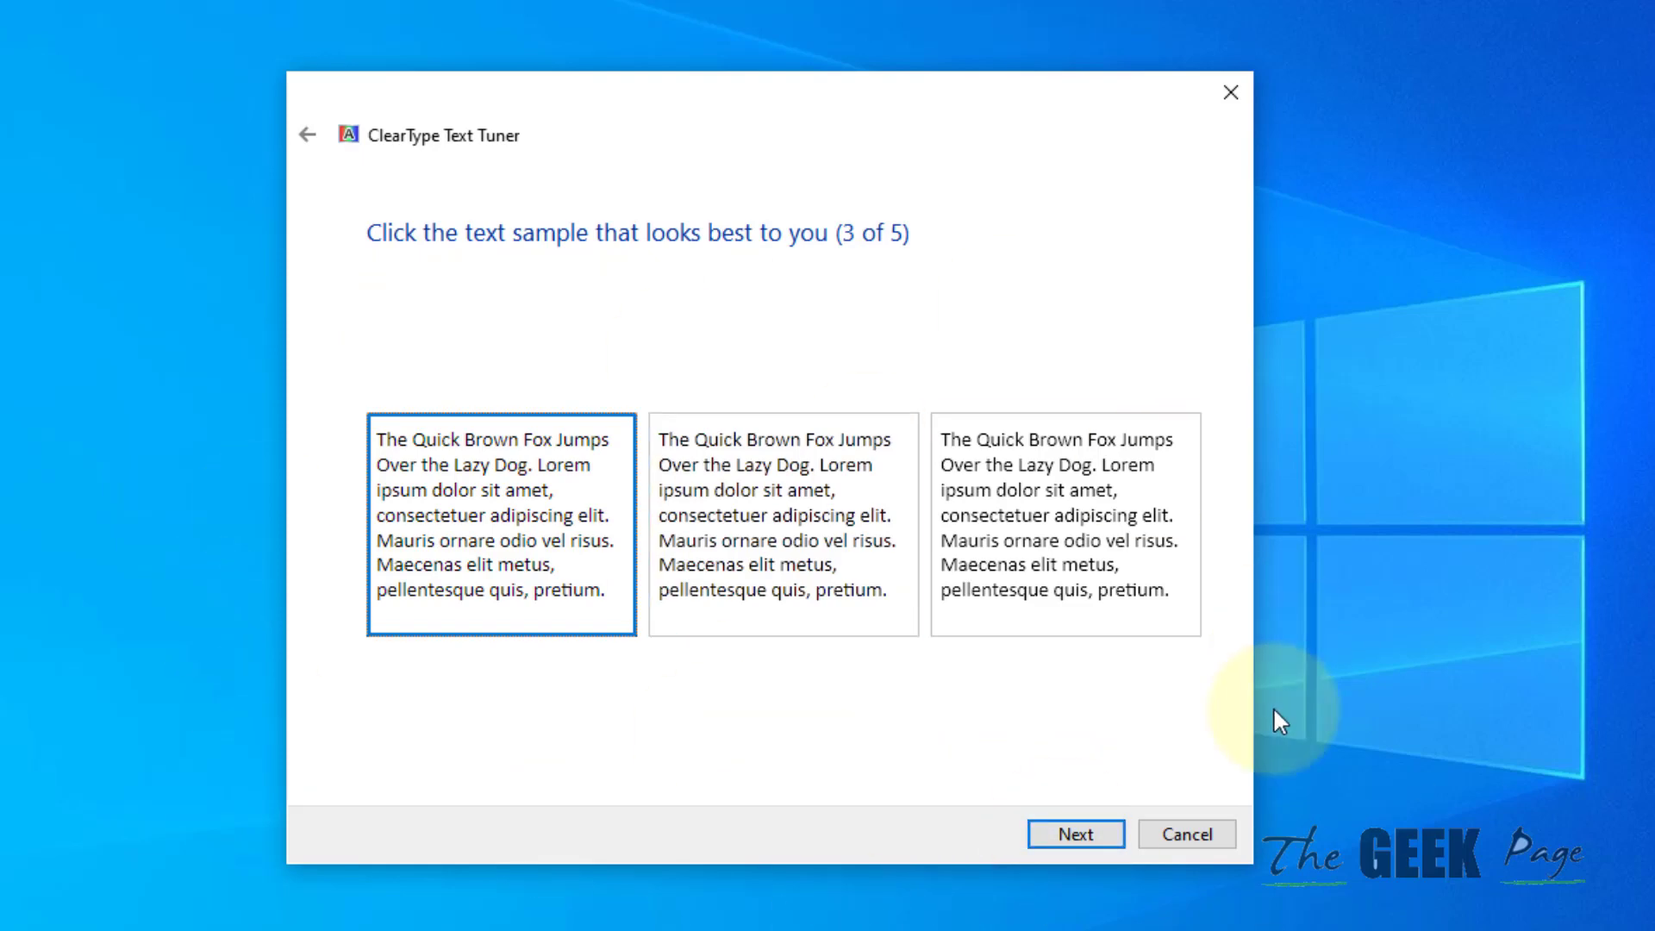
left_click(1087, 836)
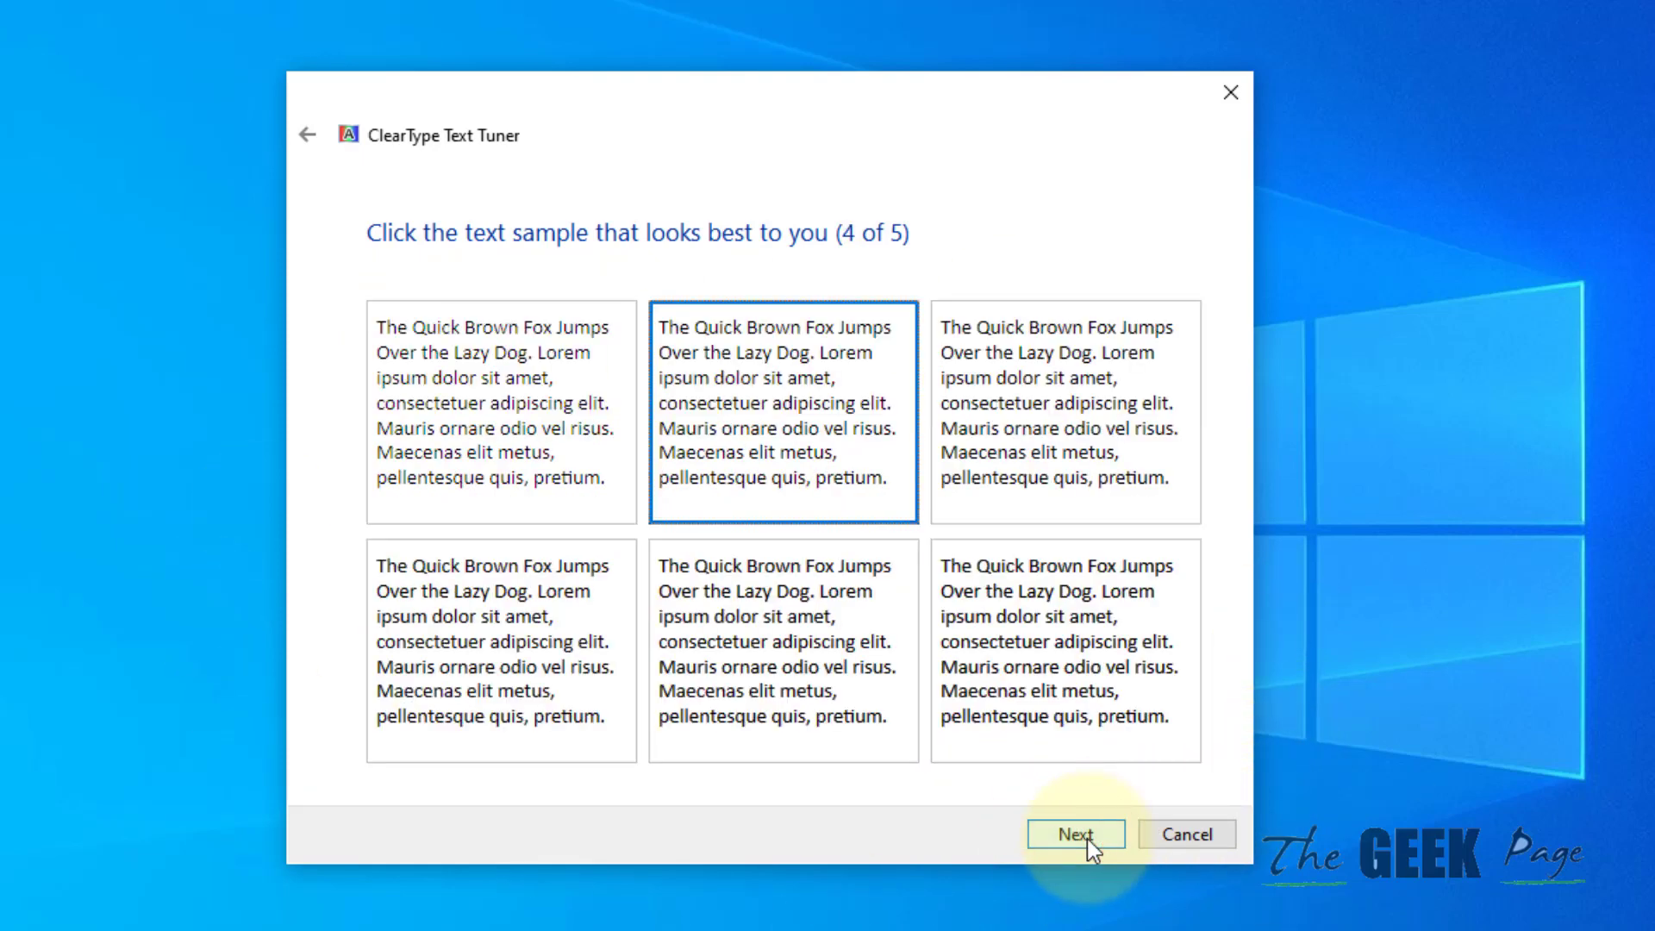
left_click(1088, 838)
left_click(1088, 839)
left_click(1088, 837)
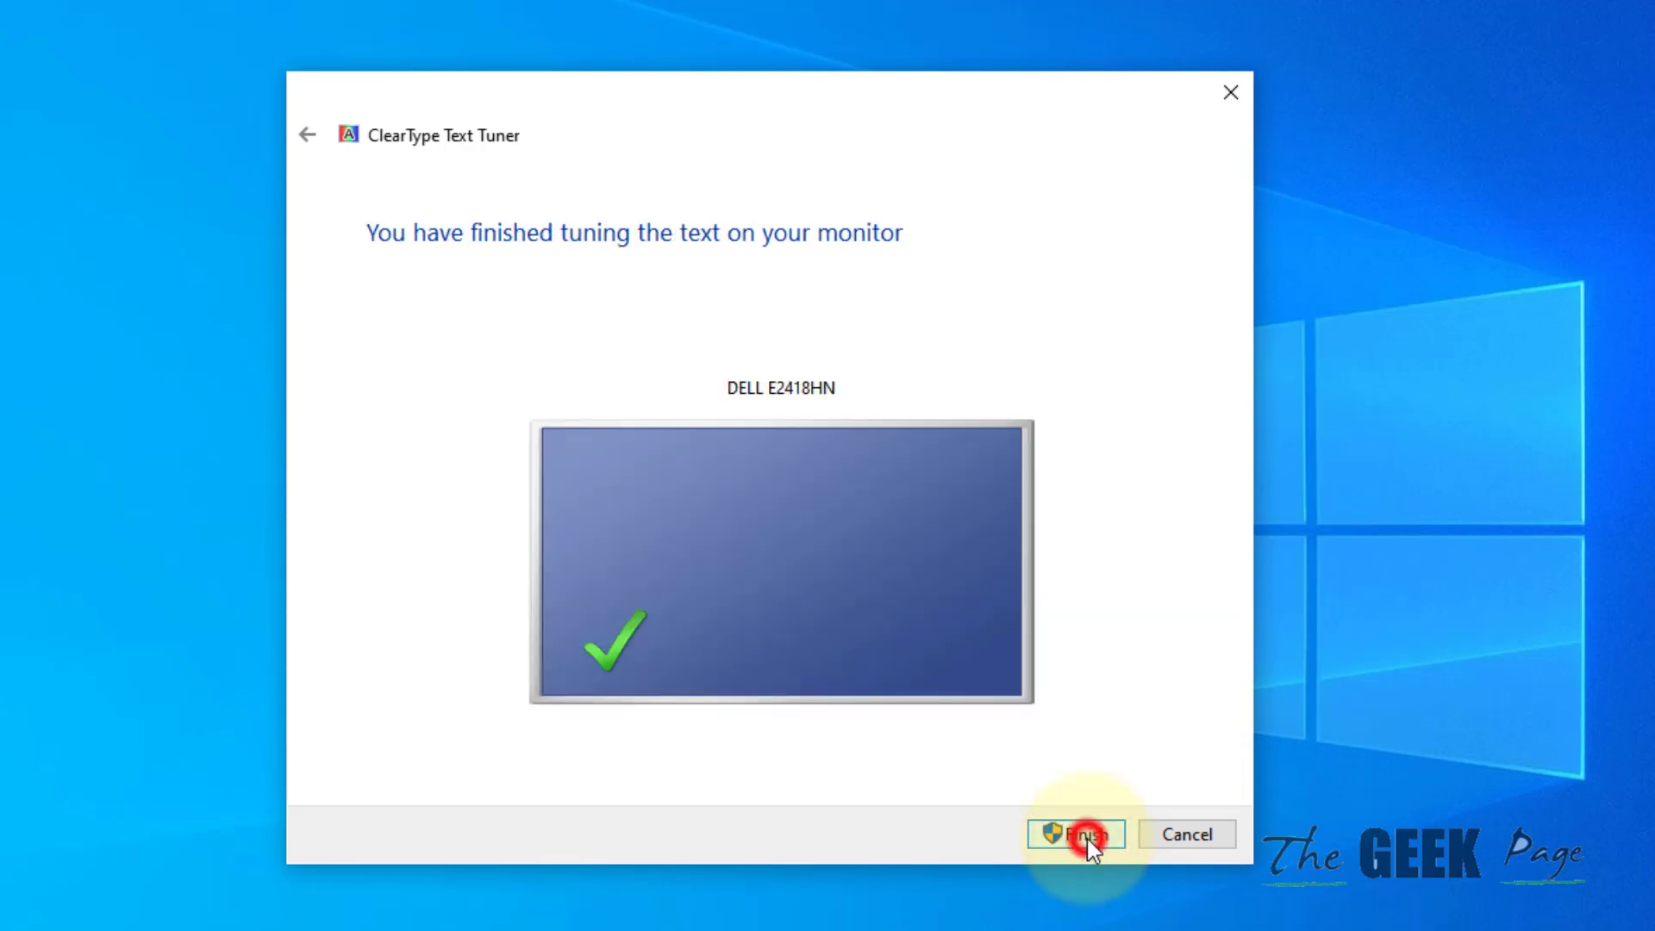